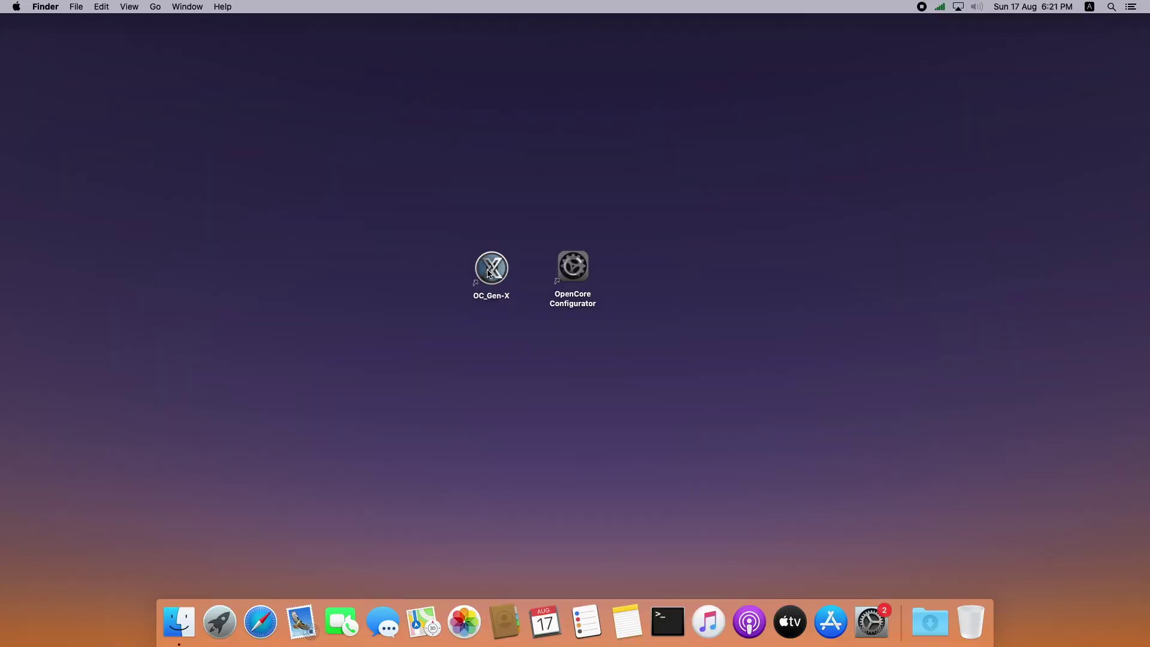
- Open OC_Gen-X and choose Haswell as the Intel consumer system type
click(489, 273)
double_click(489, 273)
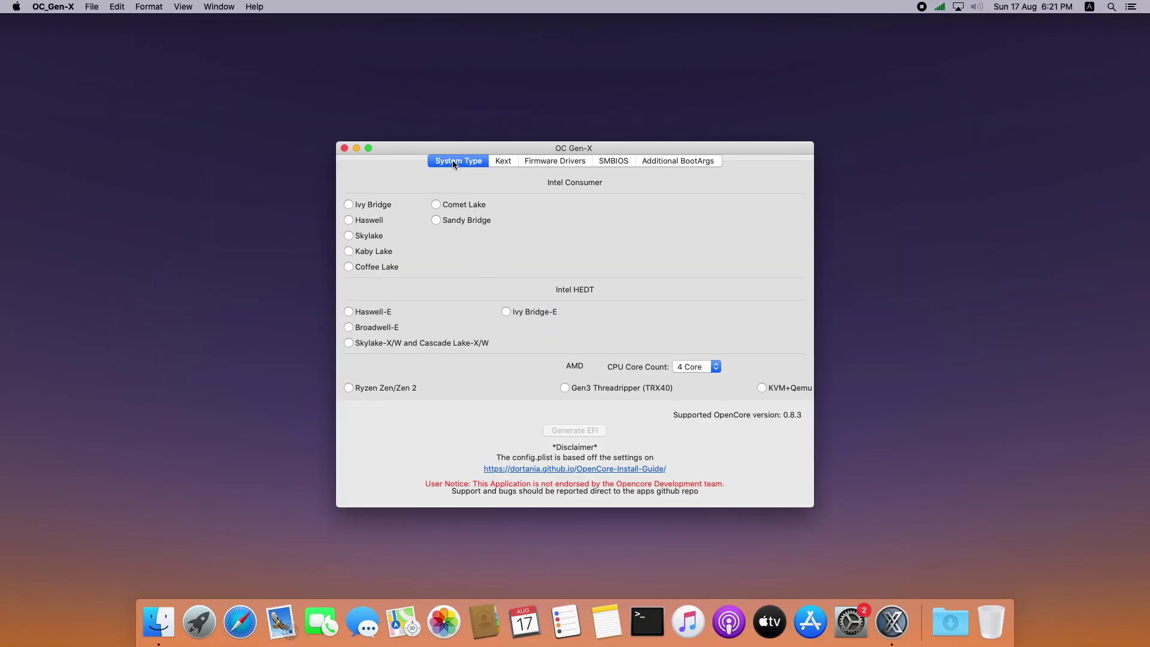
click(377, 222)
- Include the SMCProcessor and SMCSuperIO plugins among the VirtualSMC kexts
click(503, 161)
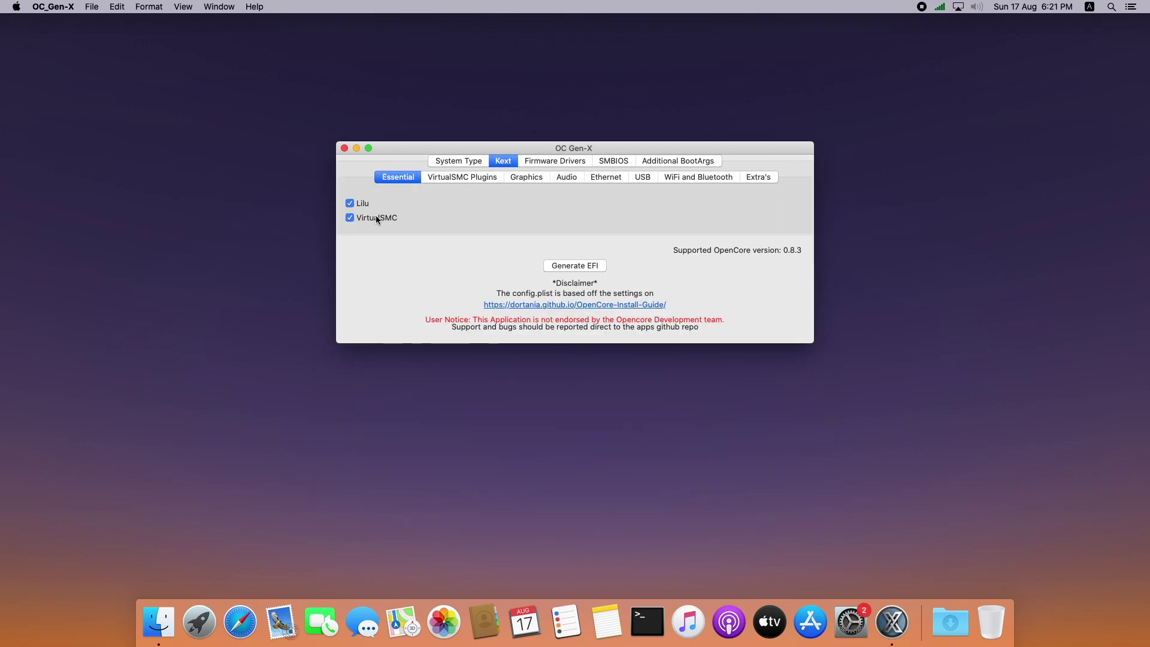
click(442, 177)
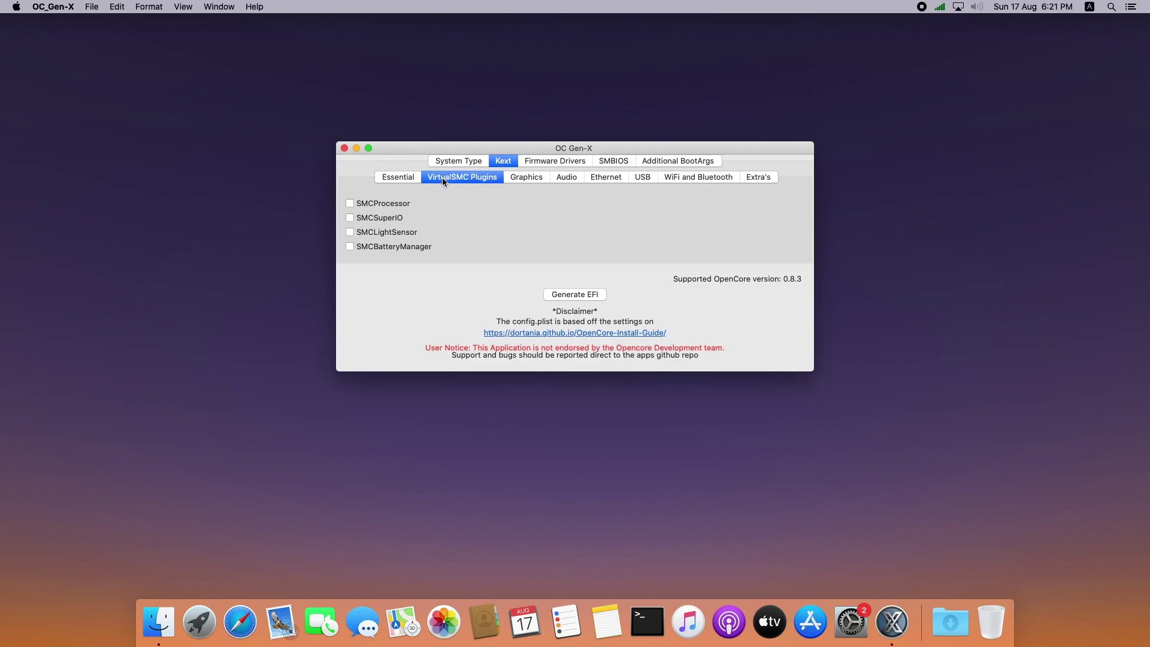
click(398, 204)
click(396, 219)
- Enable the WhateverGreen graphics kext and the AppleALC audio kext
click(527, 177)
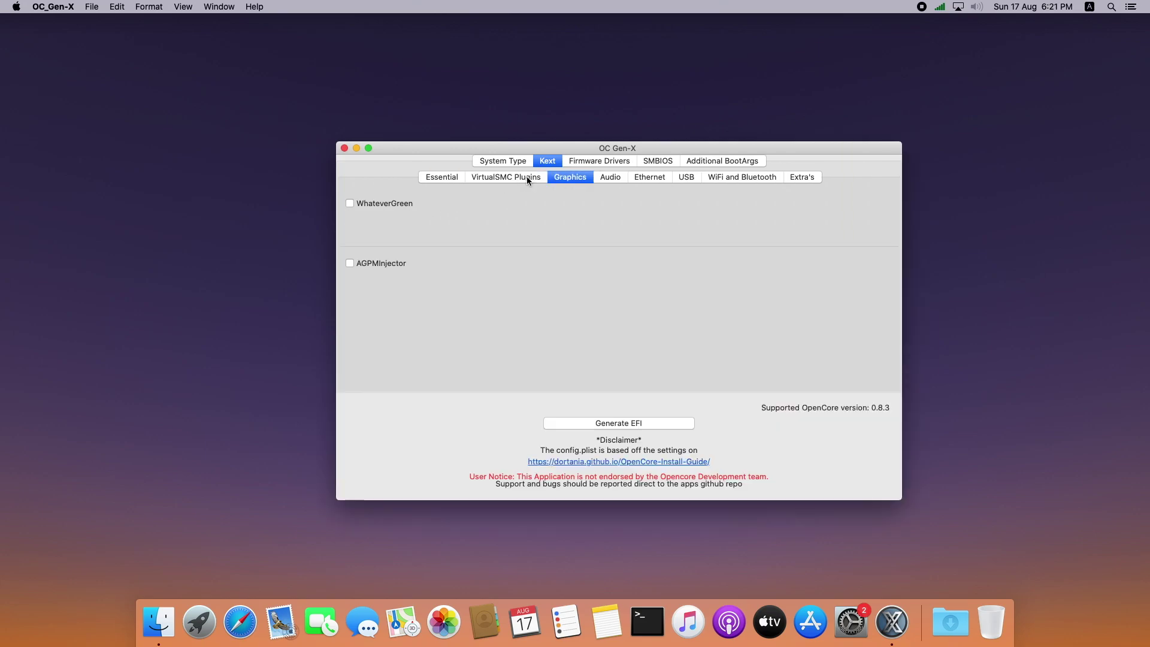
click(383, 201)
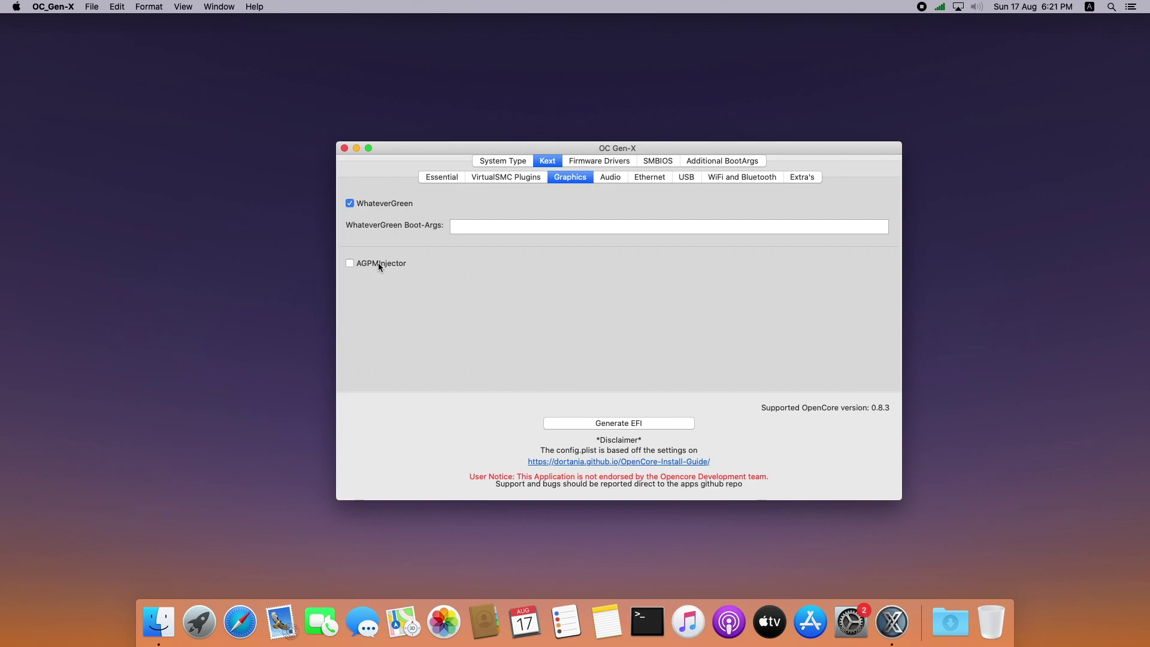
click(610, 179)
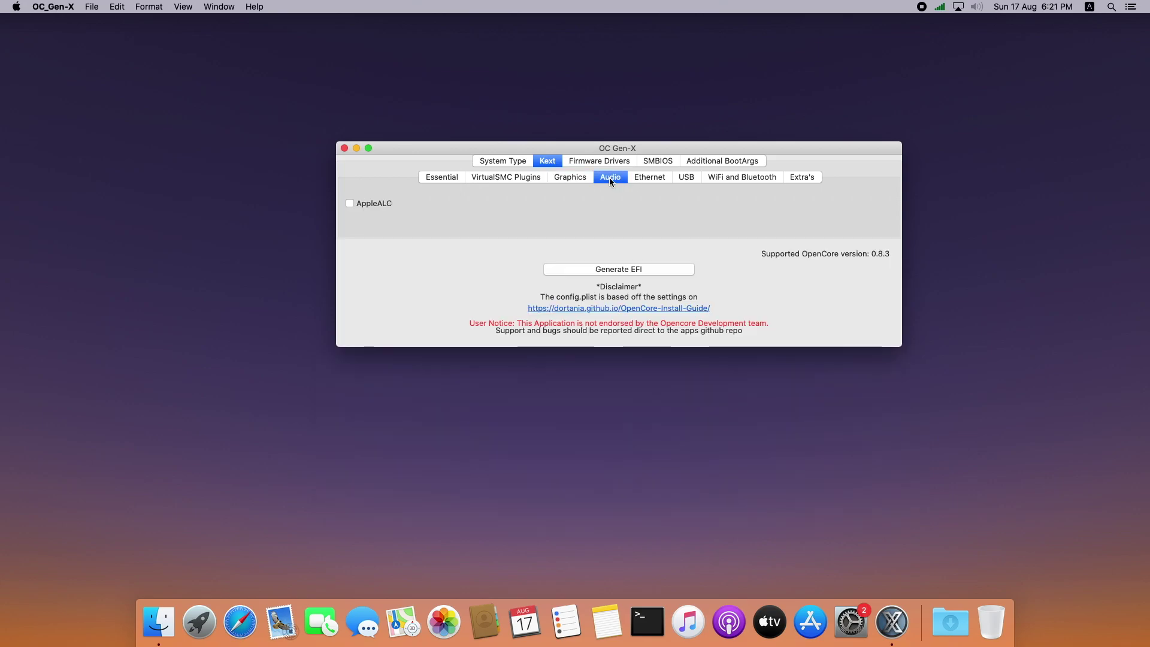
click(387, 204)
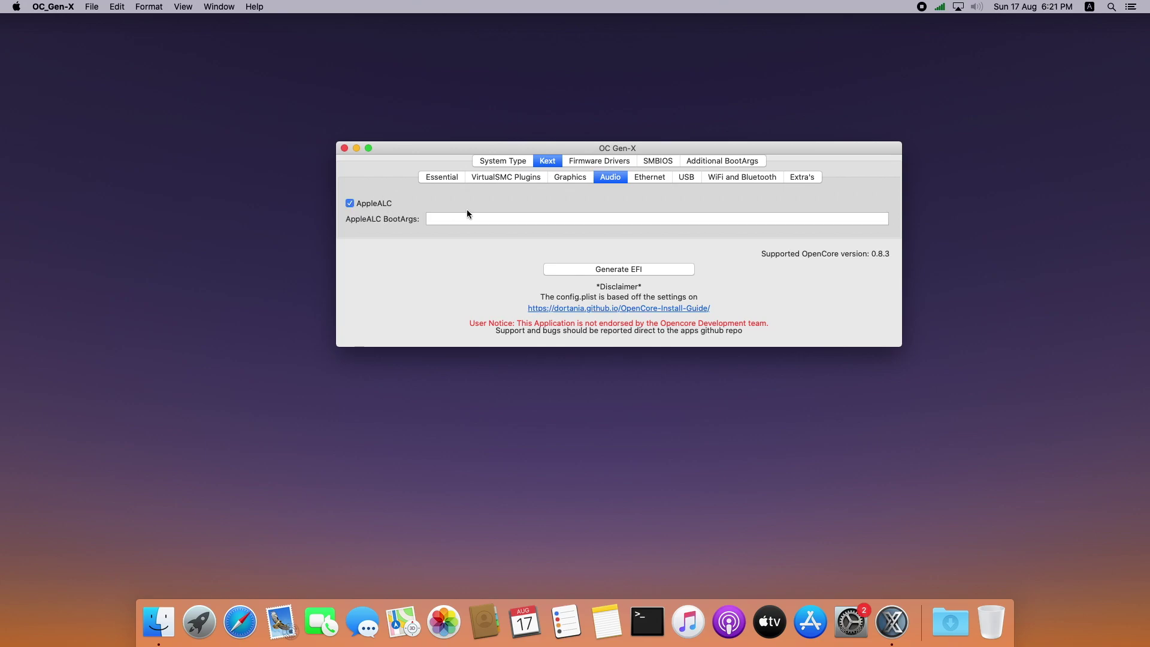
- Enable the RealtekRTL8111 Ethernet kext, and review the USB, WiFi and Bluetooth, and extra kext options
click(651, 178)
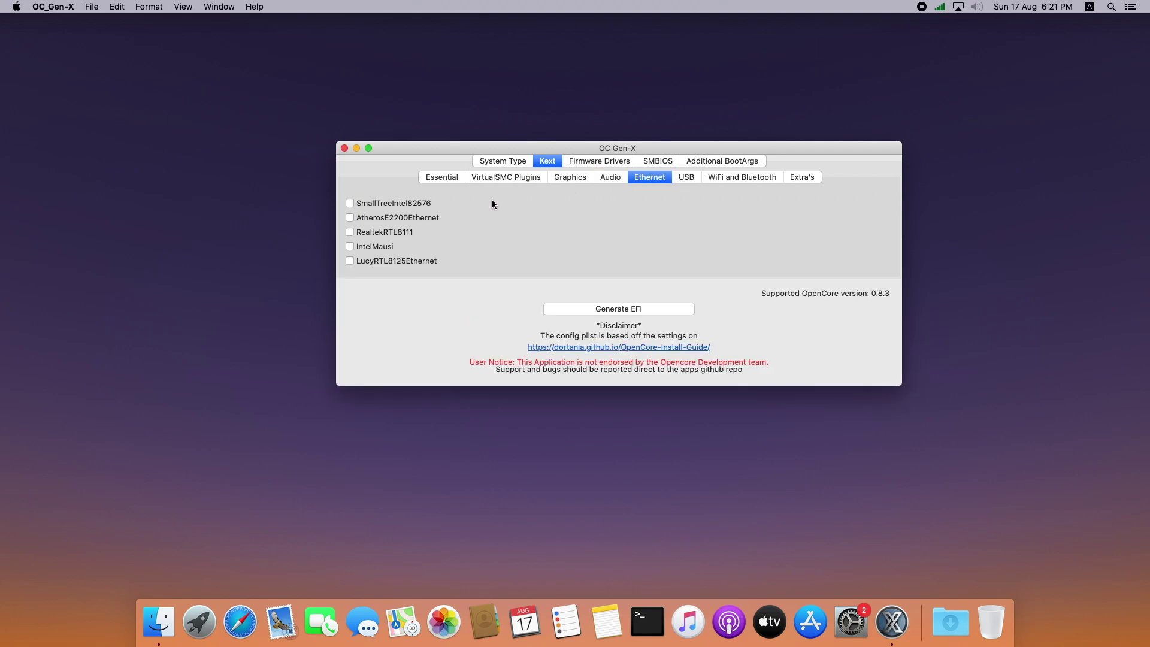
click(398, 235)
click(686, 178)
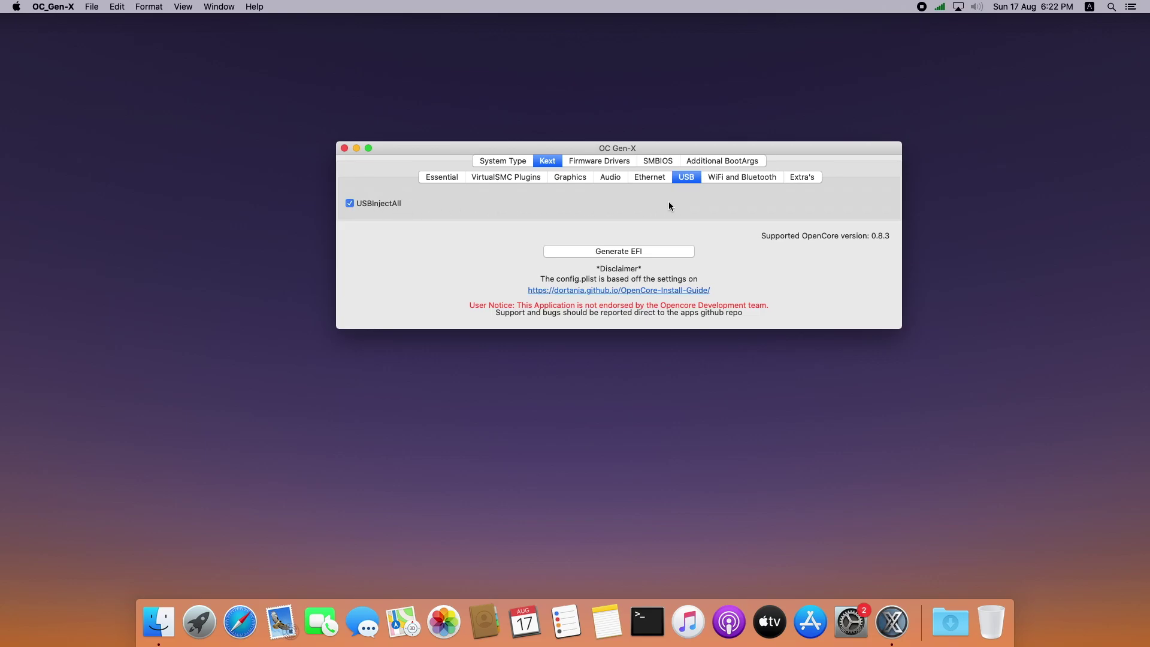
click(720, 178)
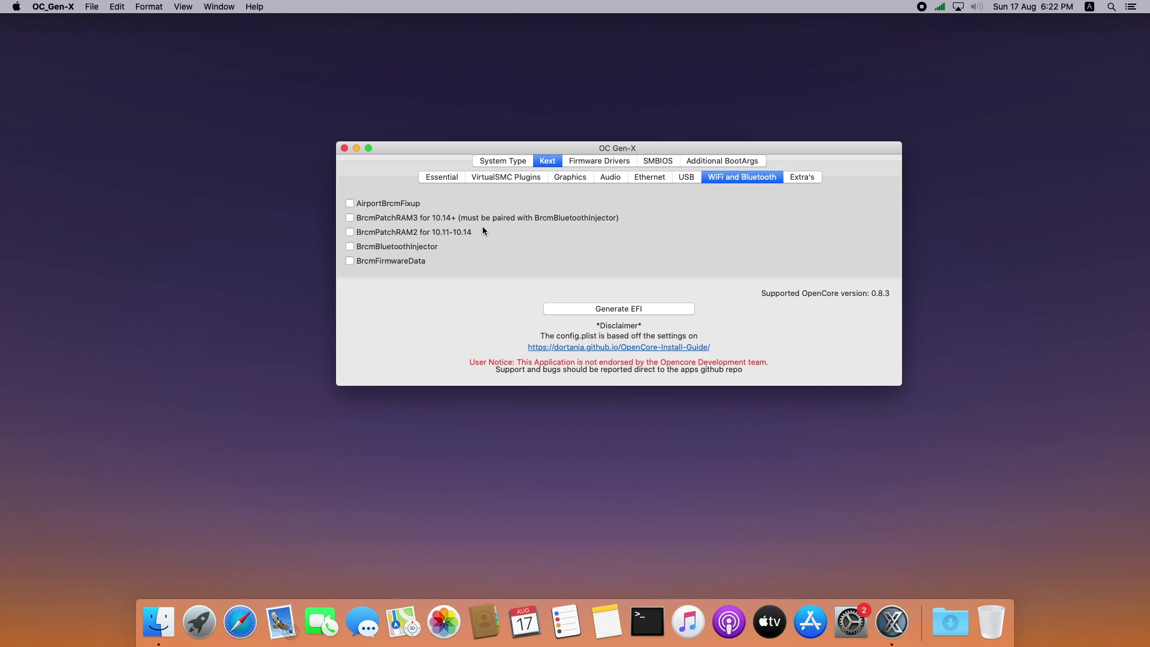
click(794, 177)
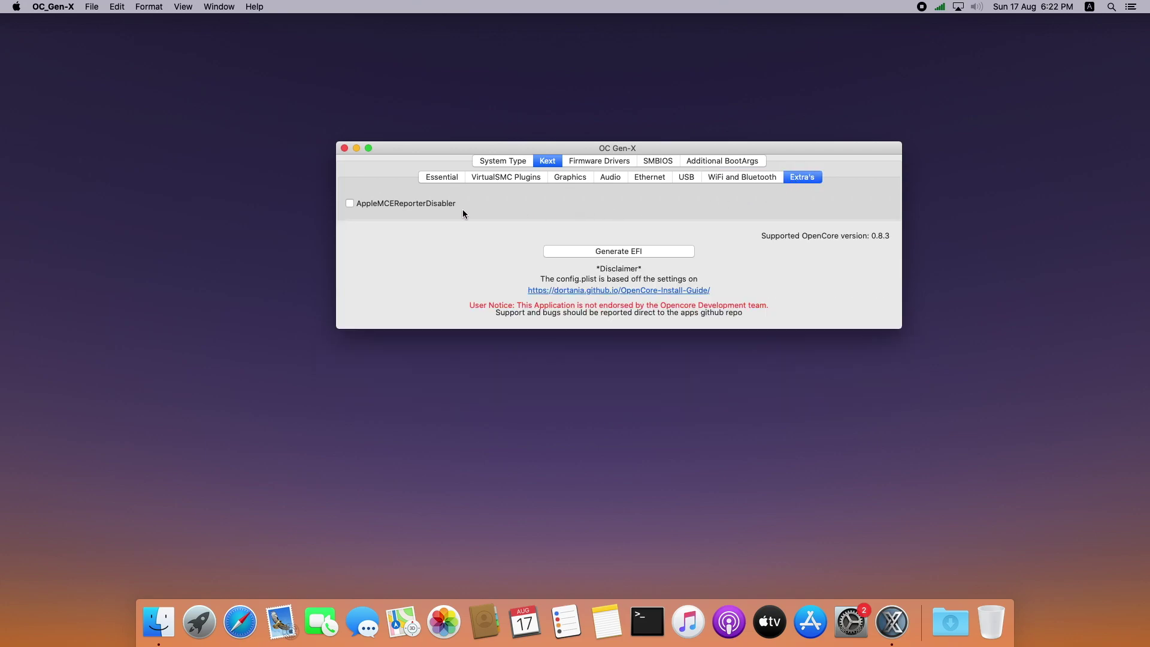
- Review the firmware drivers, SMBIOS and additional boot arguments, and generate the EFI folder
click(595, 161)
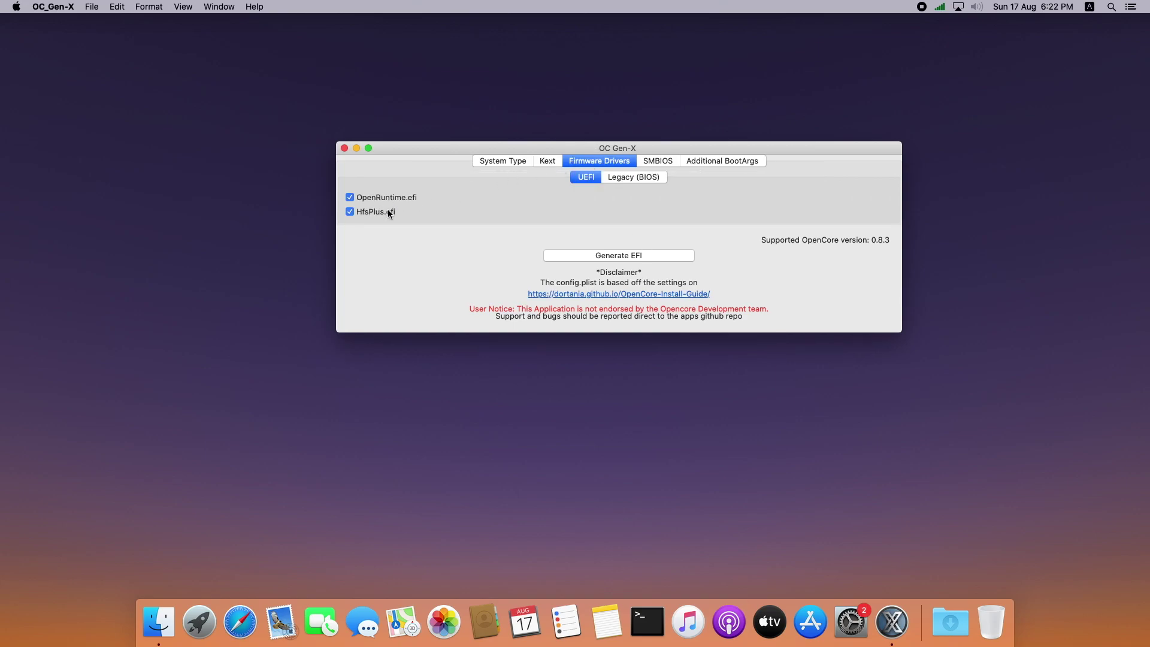
click(657, 161)
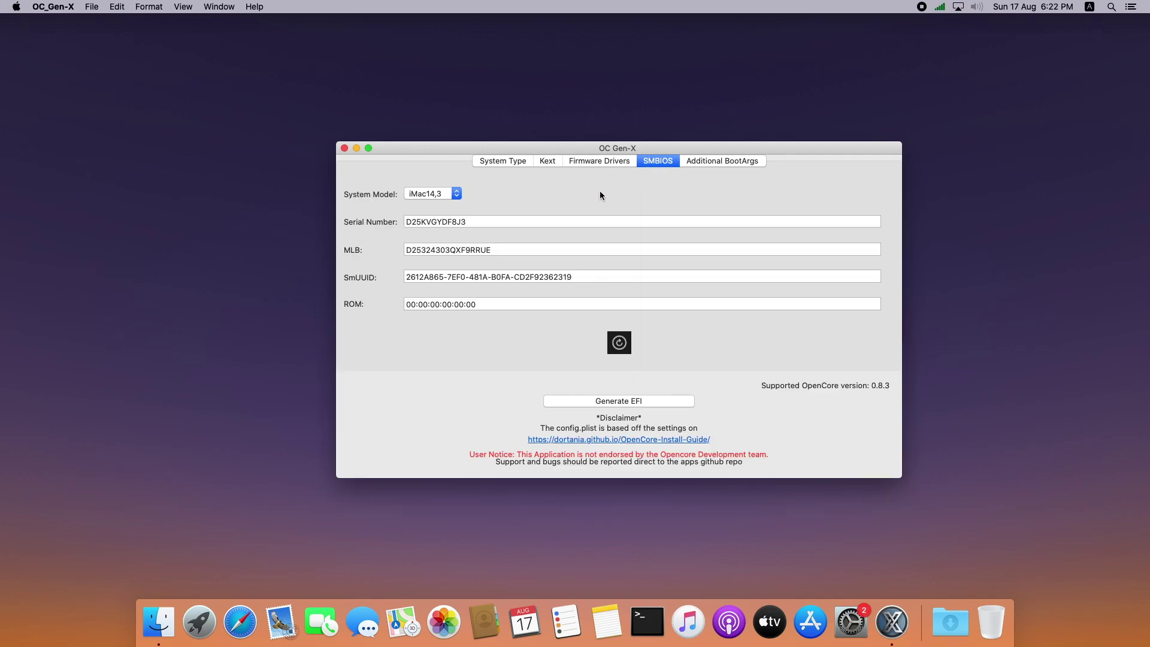
click(695, 165)
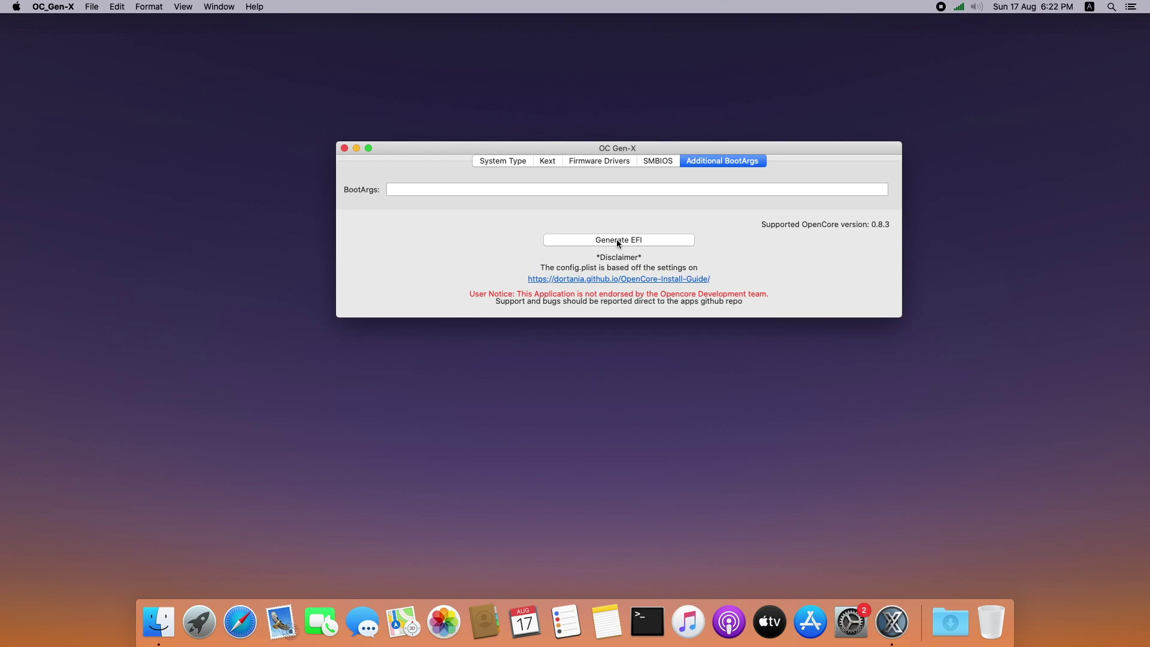
click(617, 239)
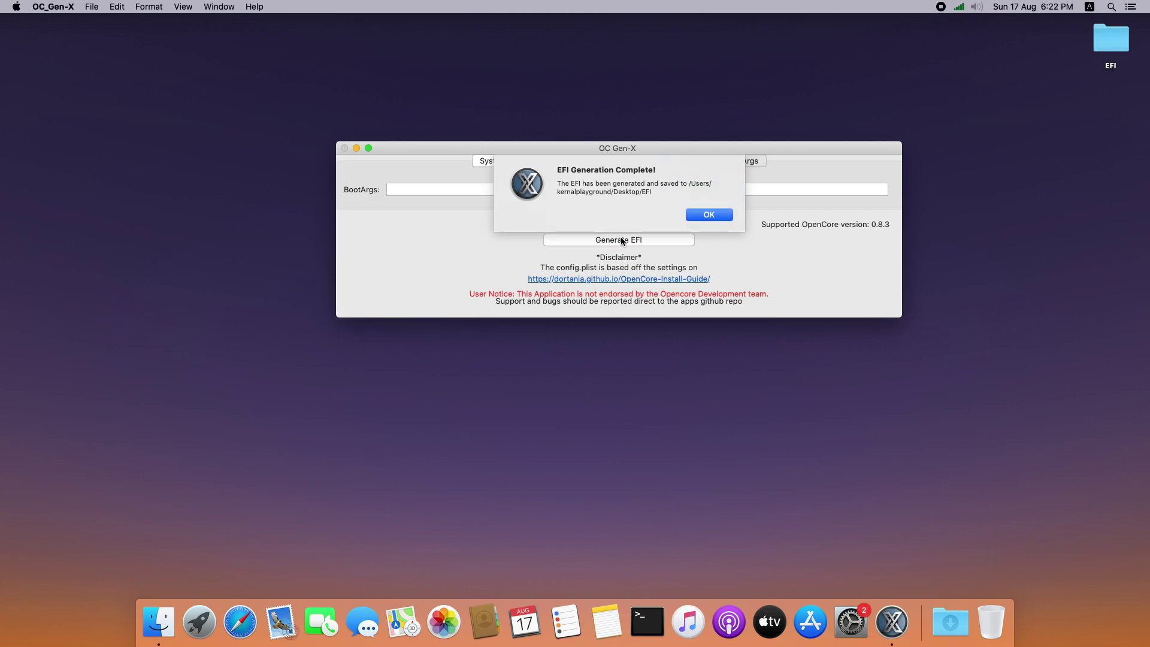
click(702, 216)
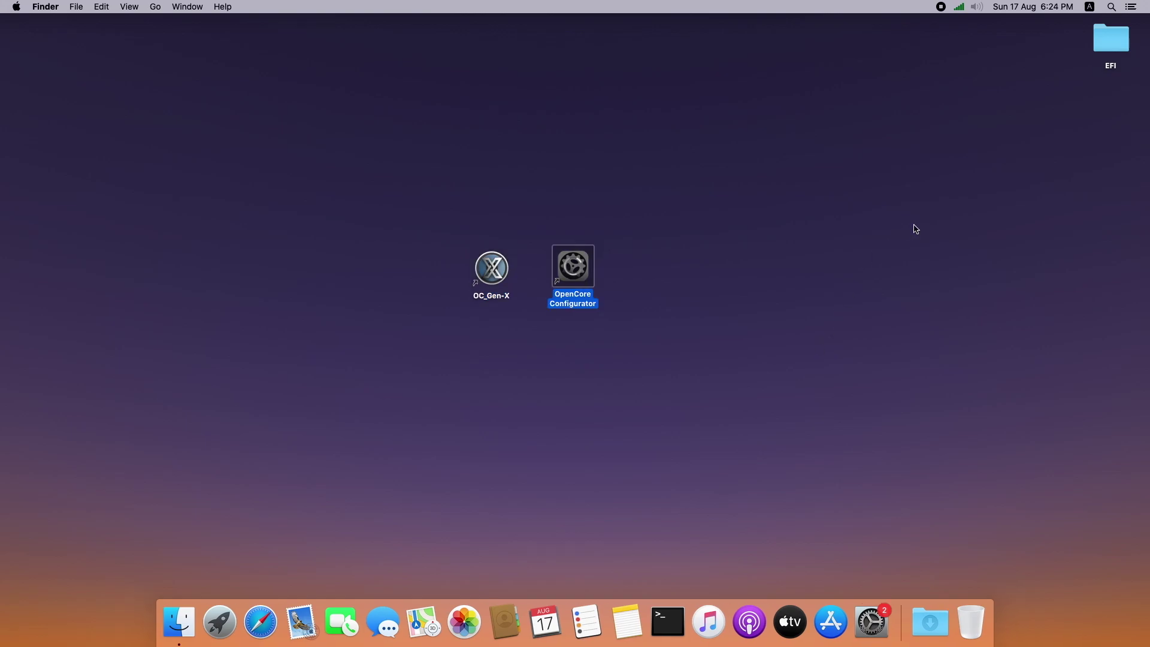
- Open the generated EFI folder on the desktop and inspect the contents of its BOOT and OC subfolders
click(1107, 45)
double_click(1107, 45)
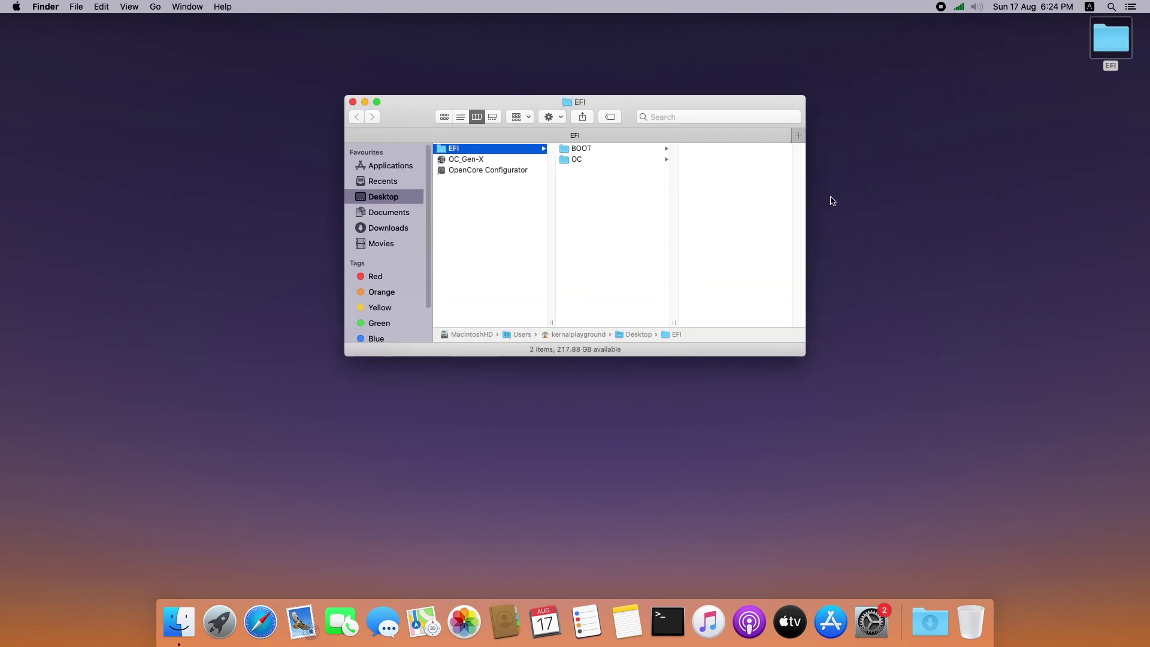
drag(420, 103, 471, 209)
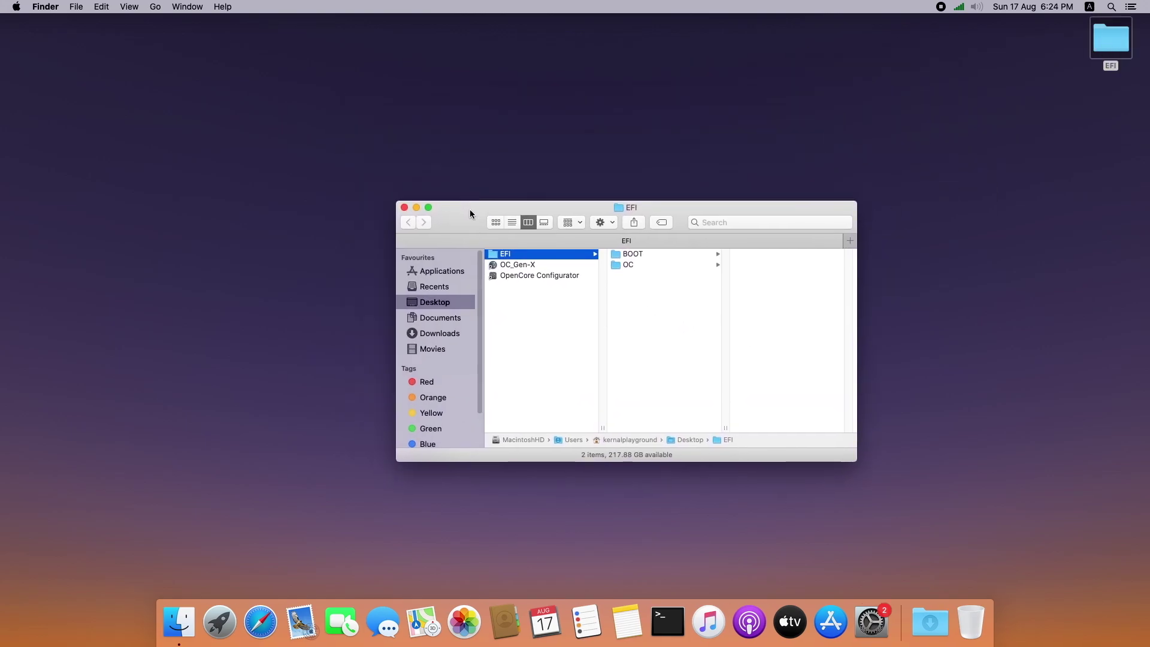
click(638, 254)
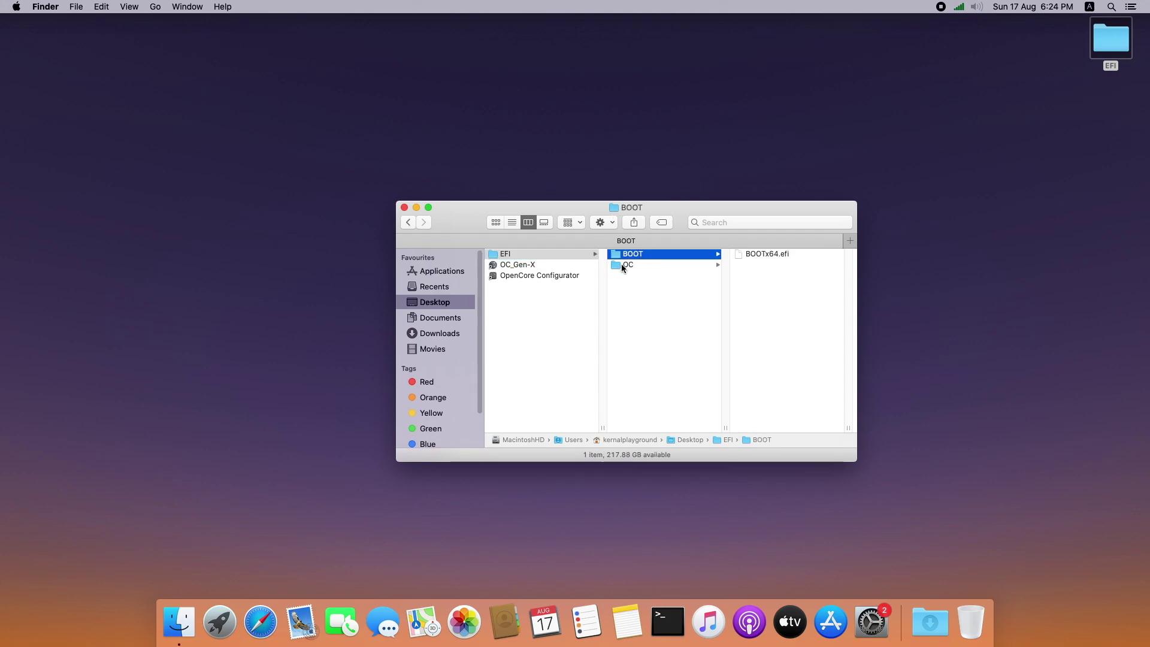
click(623, 264)
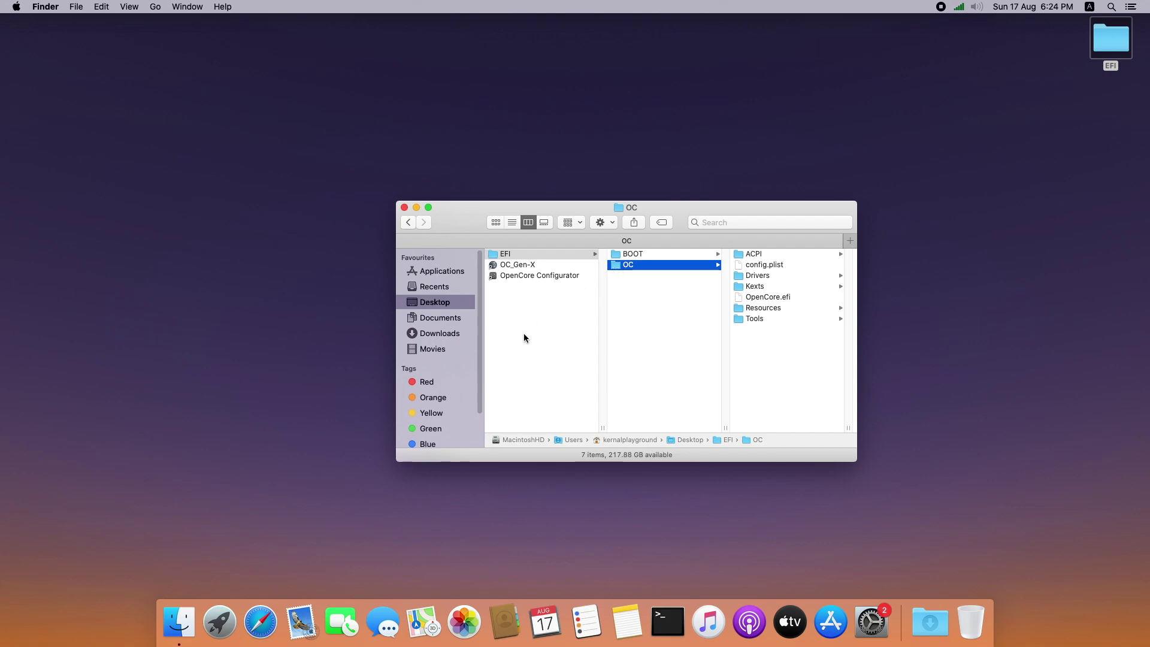
- Switch to Safari, search the web for "opencore github" and open the acidanthera/OpenCorePkg repository
click(260, 544)
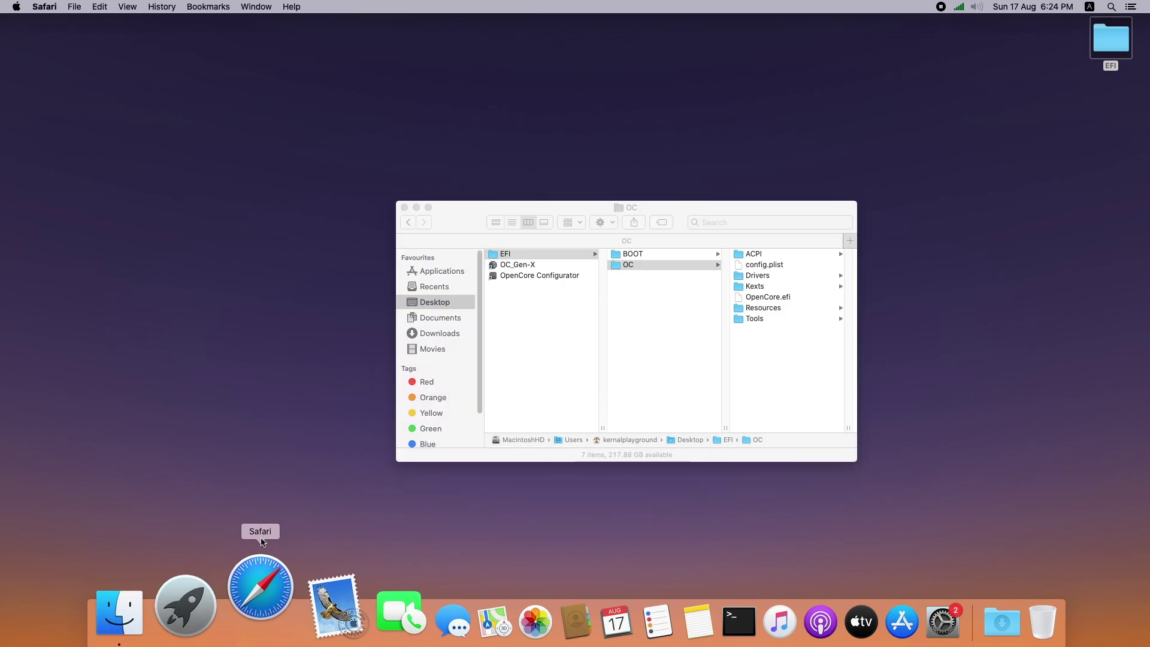
text(opencore)
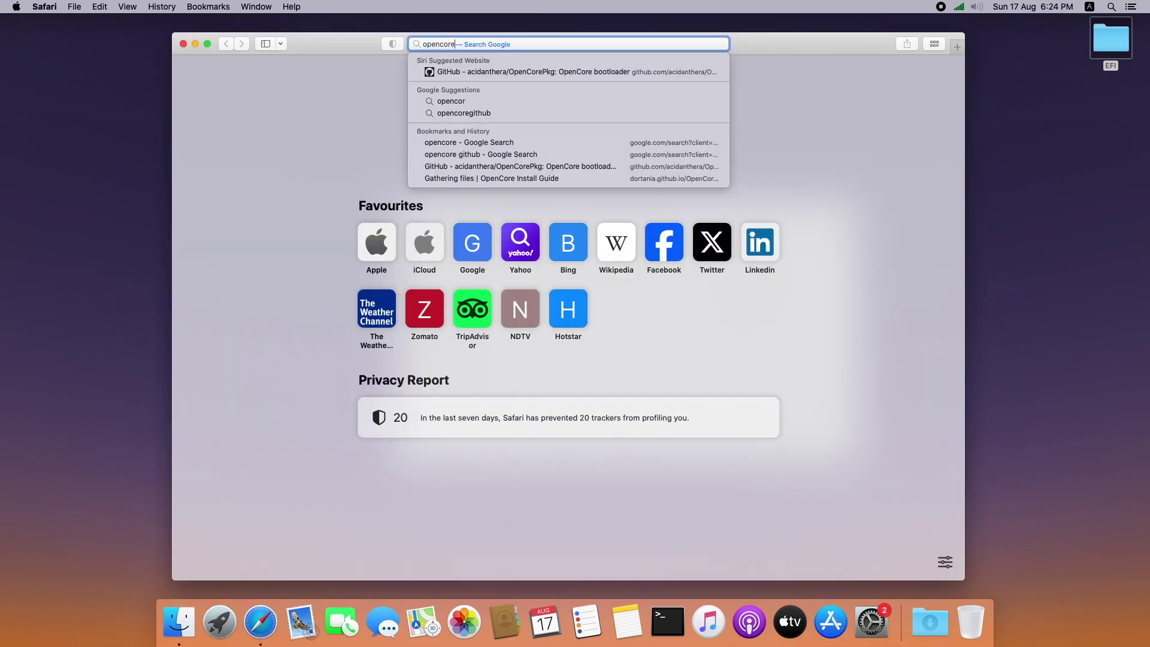
text( github)
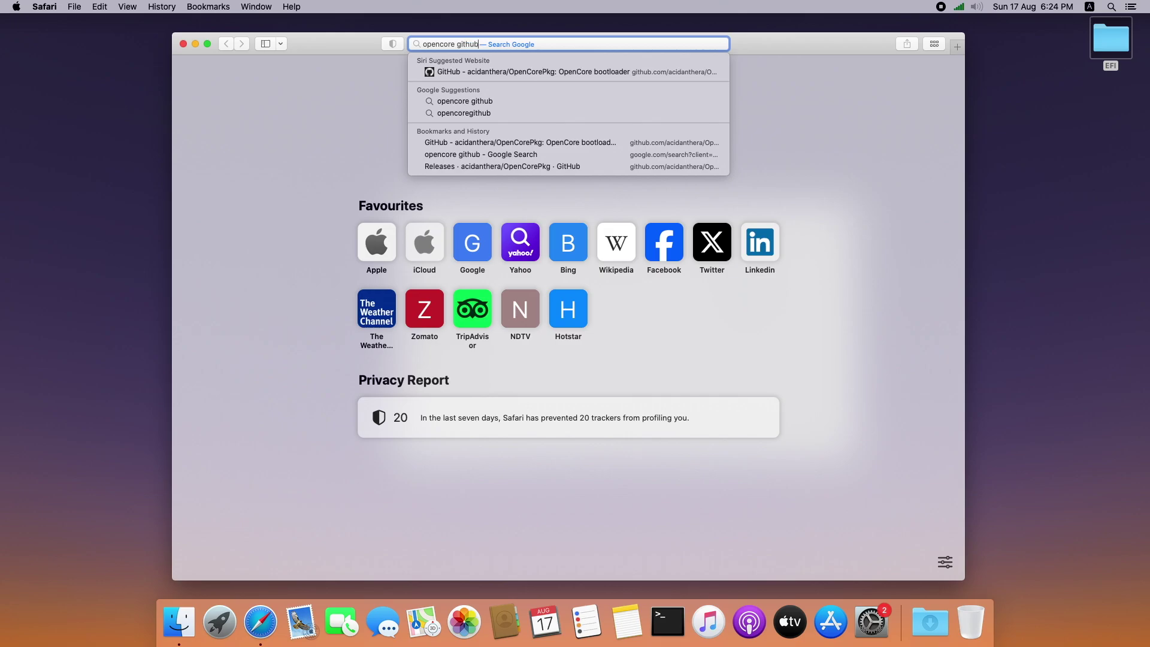
key(Escape)
key(Return)
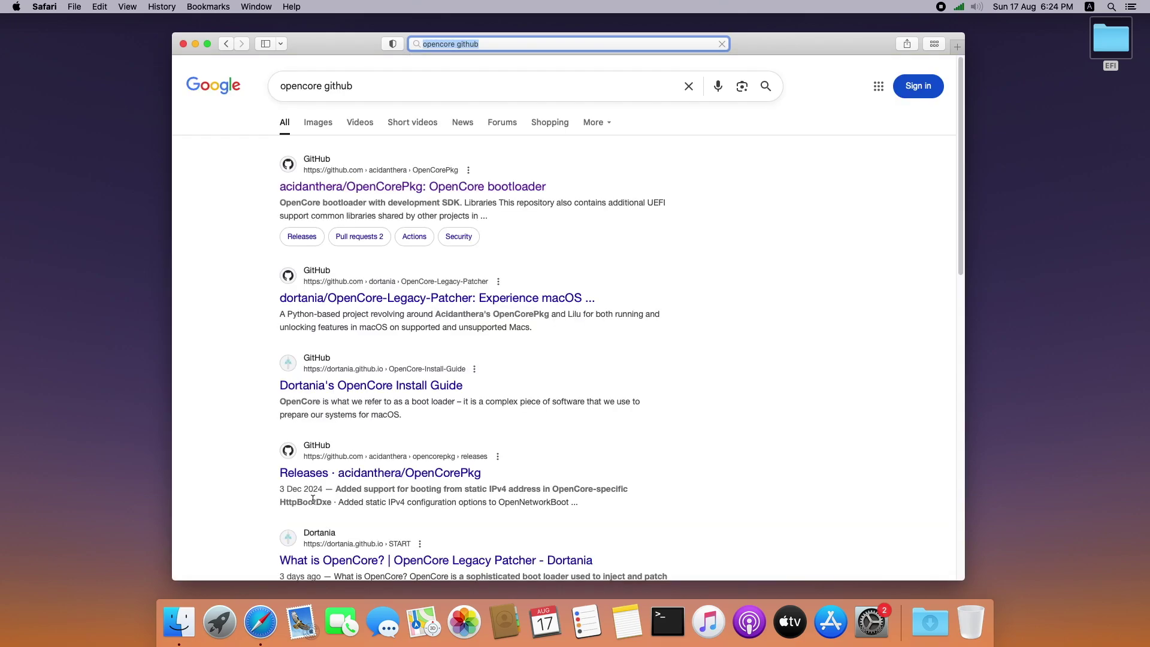
click(378, 188)
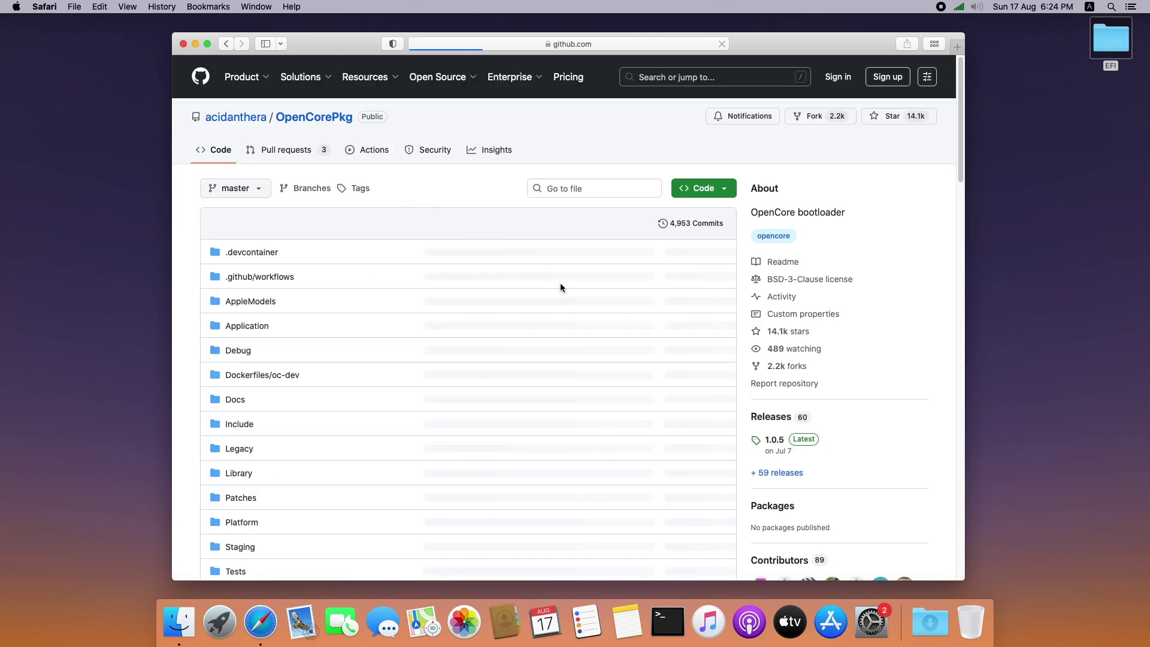
- Download OpenCore-1.0.5-RELEASE.zip from the repository's releases and check it in the download list
click(784, 473)
scroll(517, 431, down, 3)
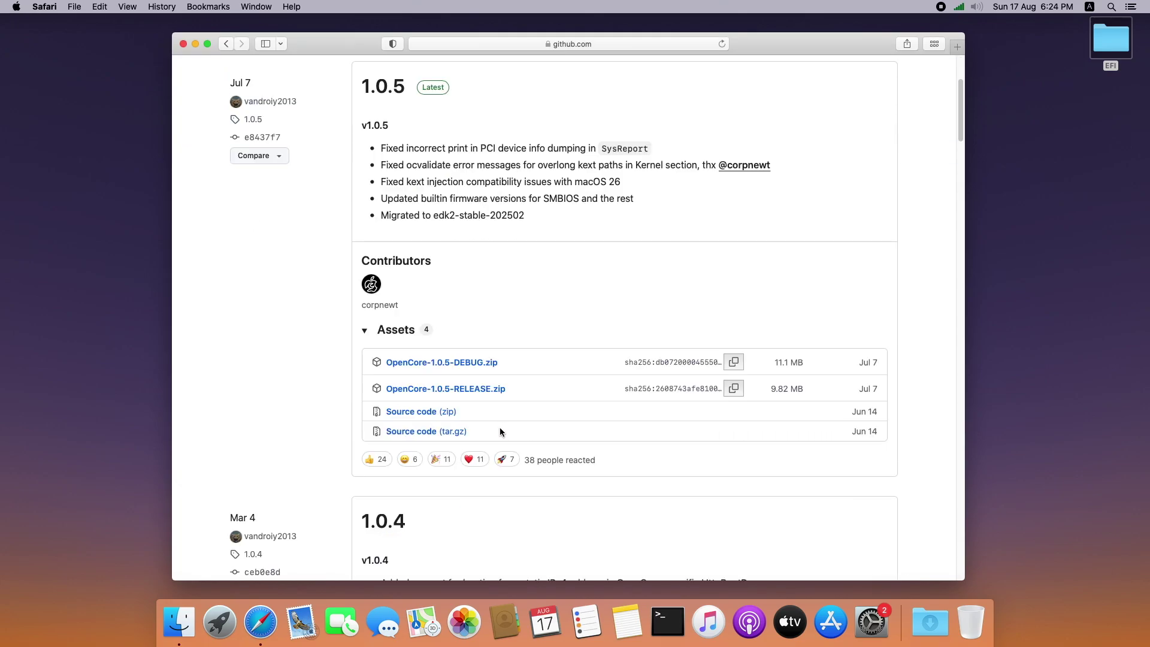
click(455, 388)
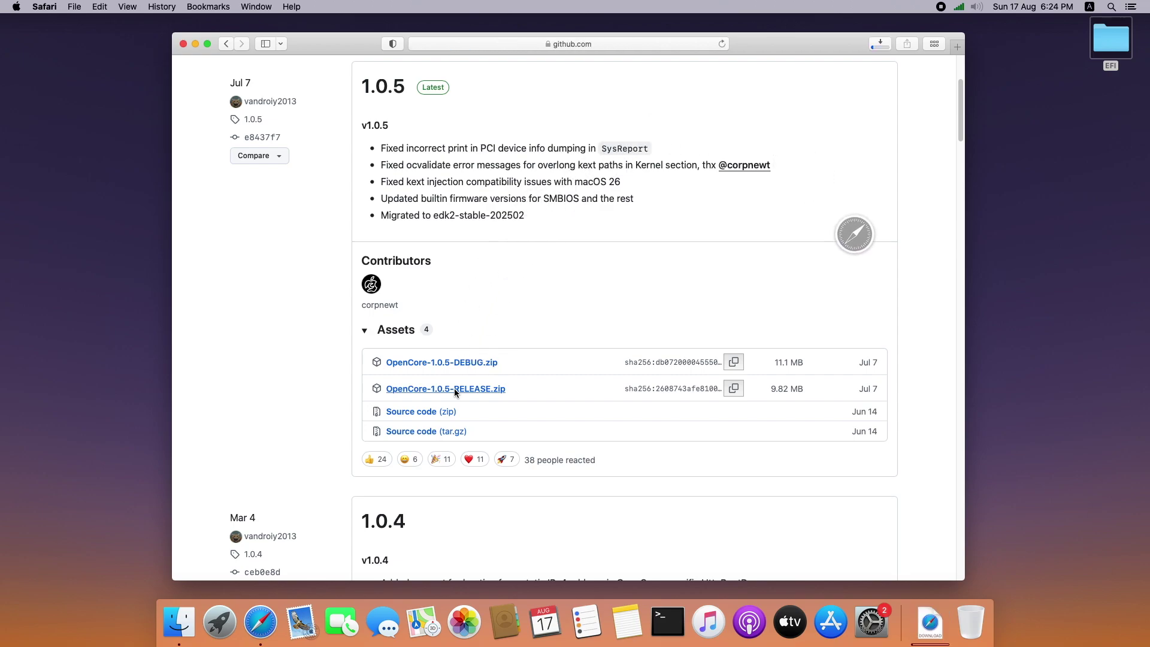
click(876, 46)
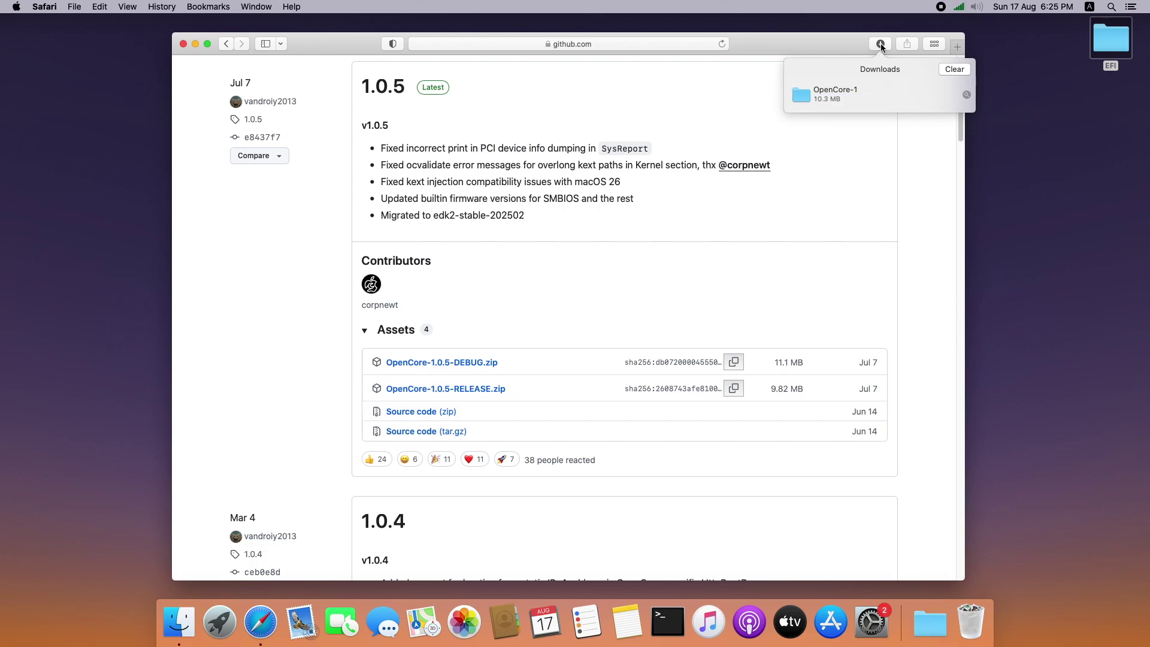
- Search the web for "hackintosh kexts" and open the Kexts section of Dortania's "Gathering files" guide
click(674, 40)
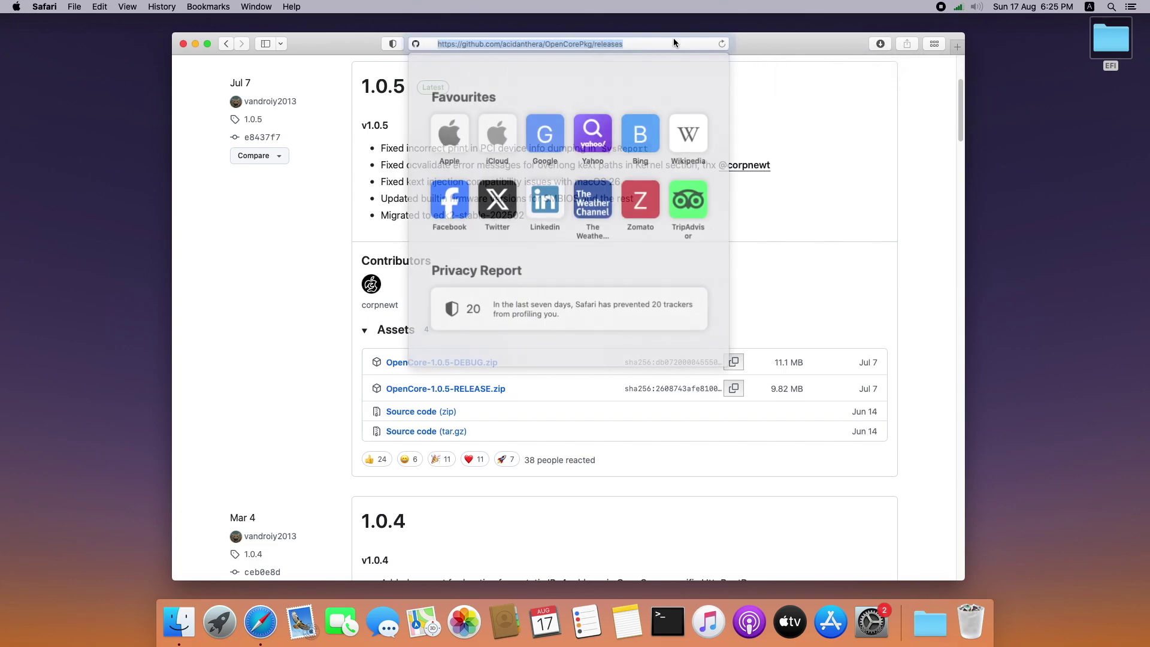
text(hac)
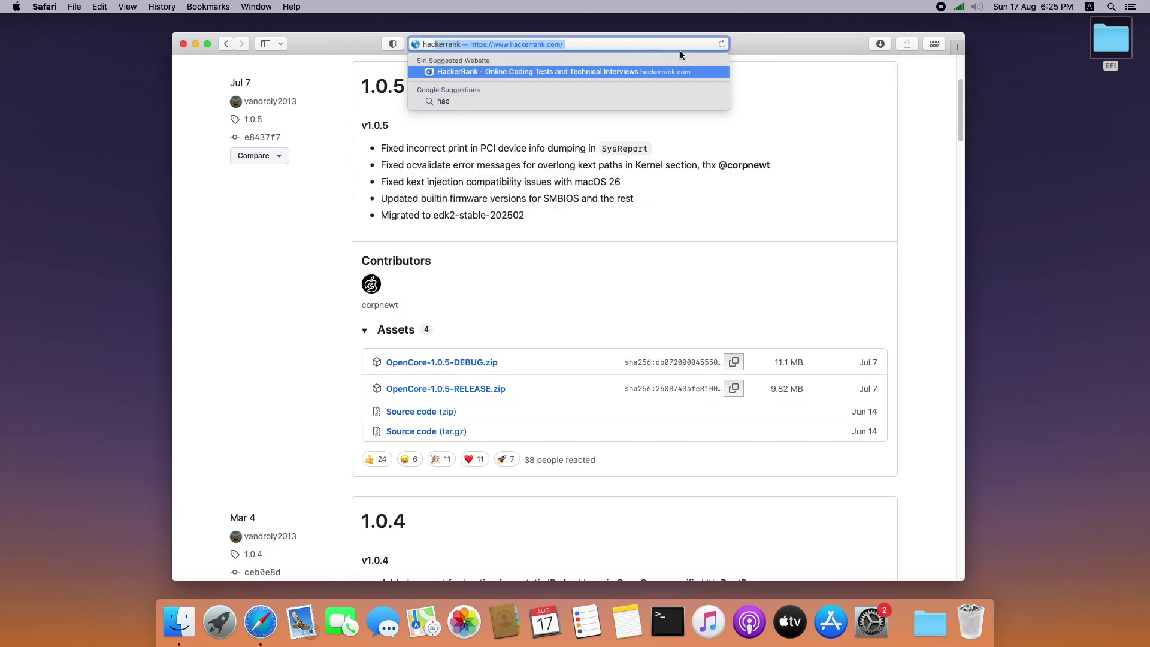
text(kintos)
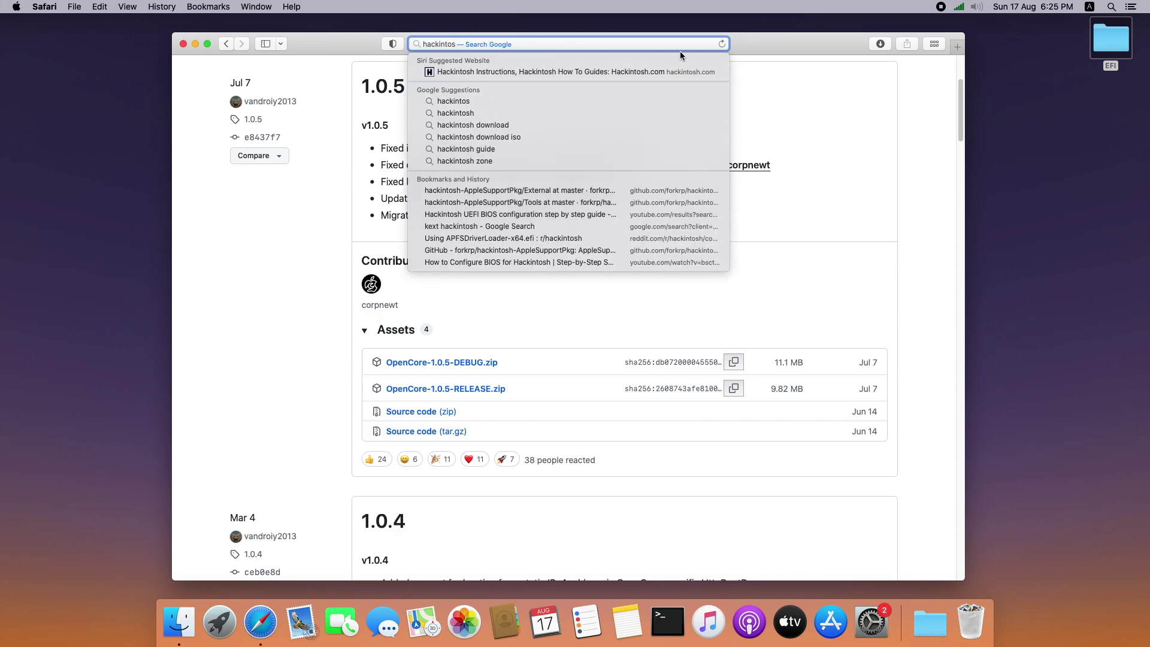
text(h kexts)
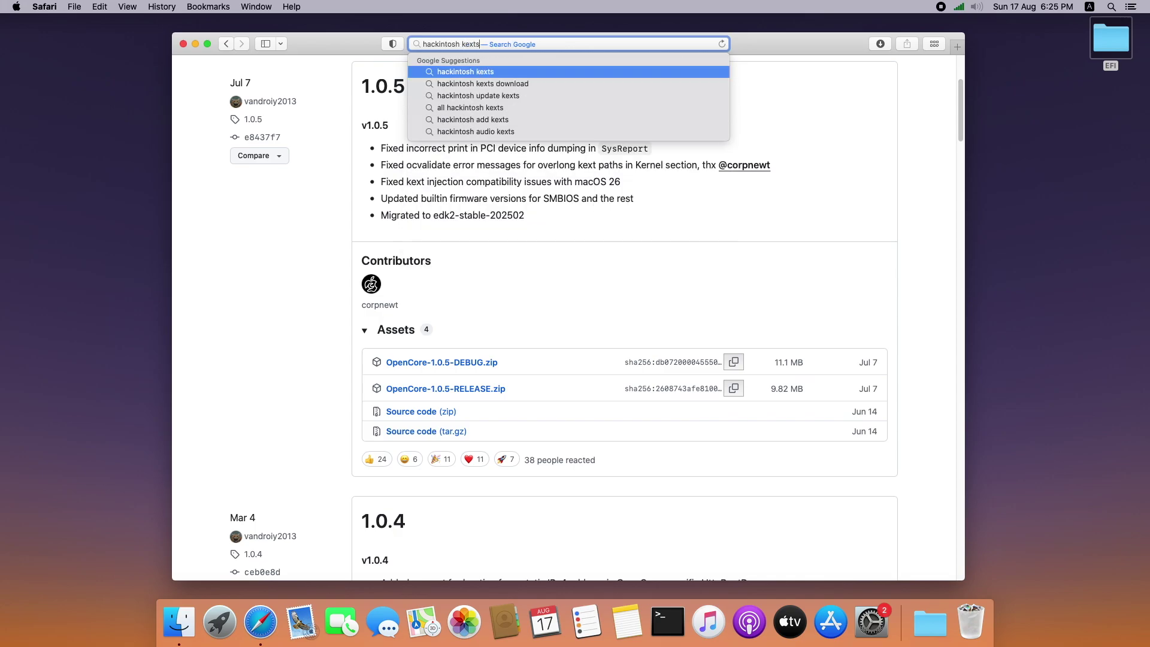
key(Return)
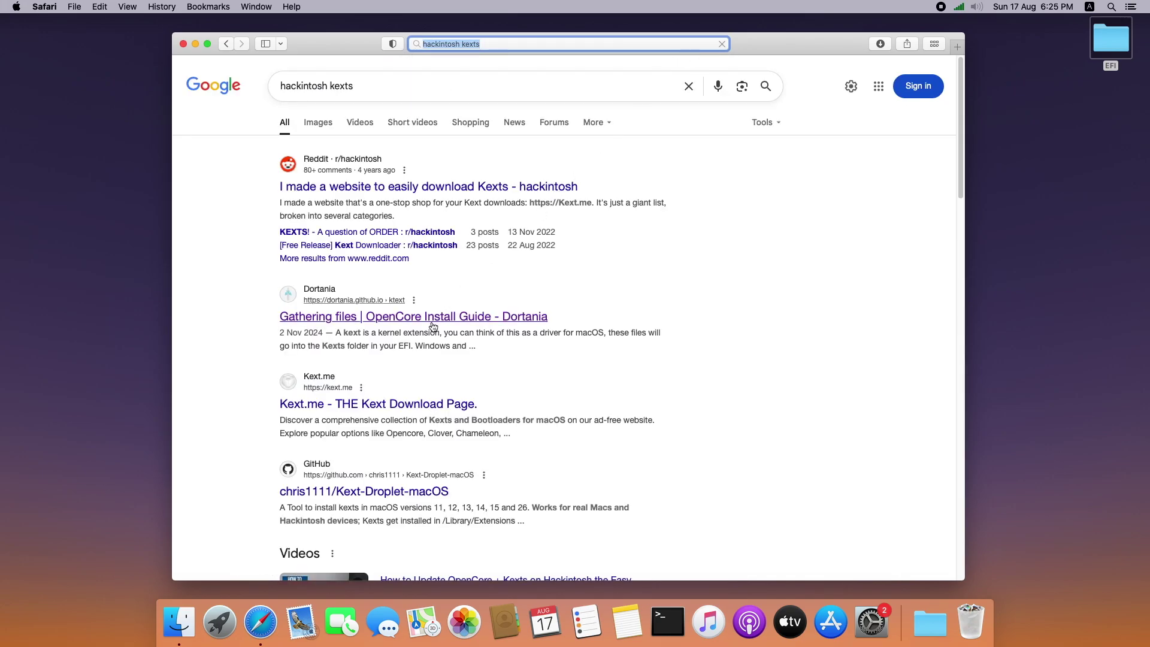
click(421, 321)
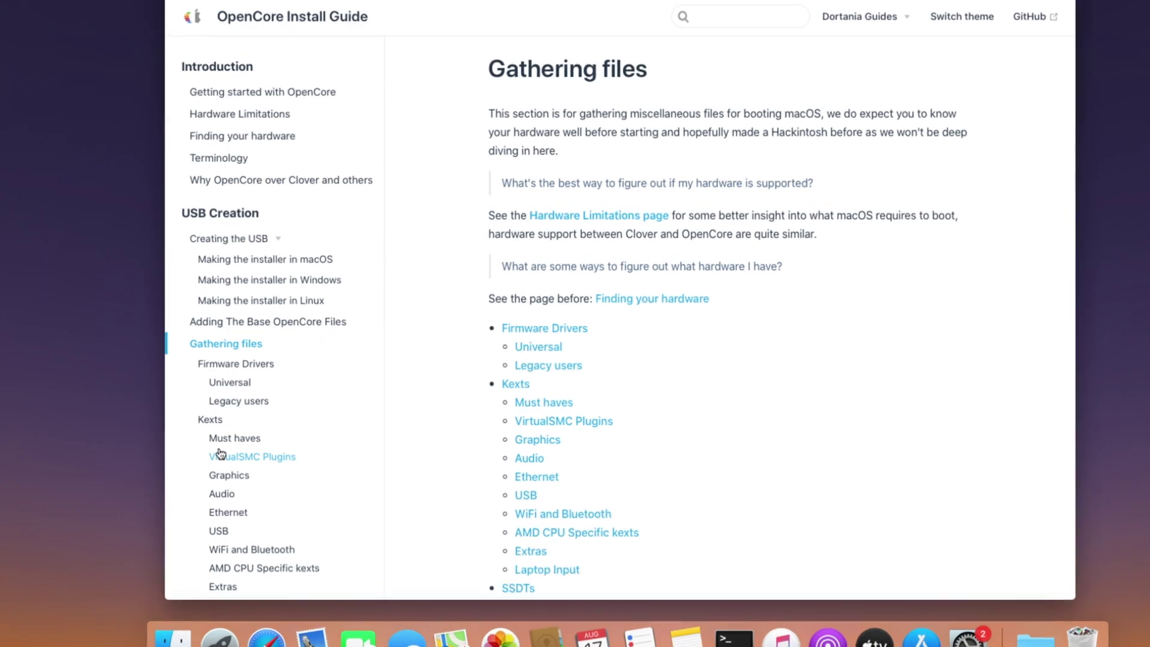
click(215, 412)
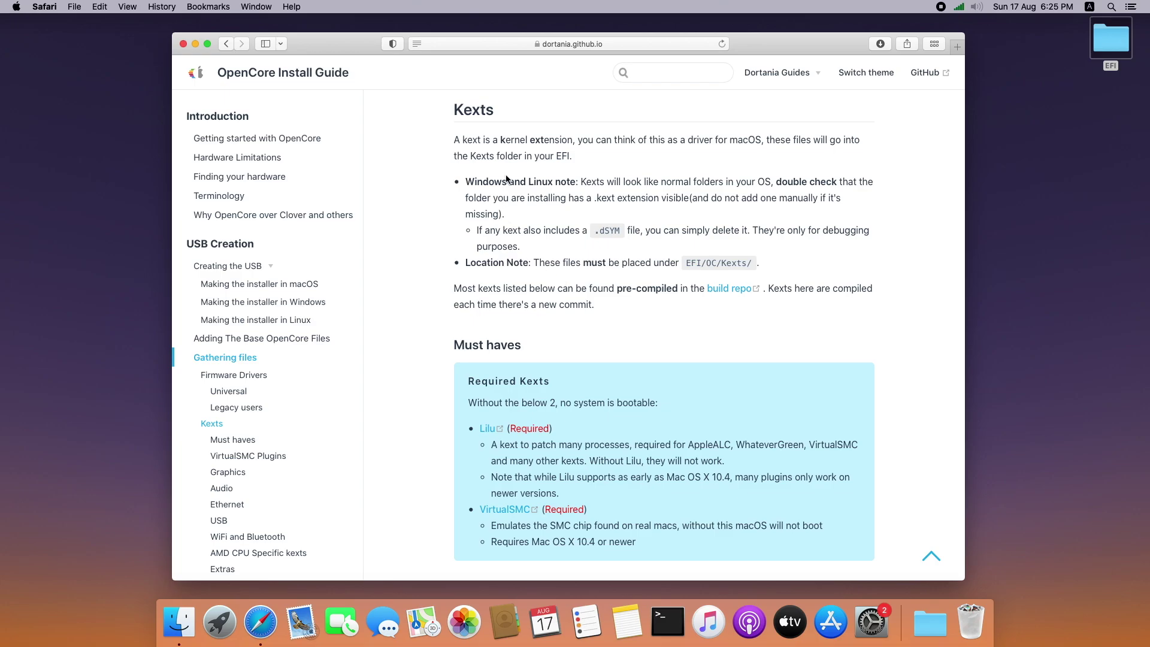
- Open the release pages of the required Lilu and VirtualSMC kexts in new background tabs
scroll(519, 341, down, 5)
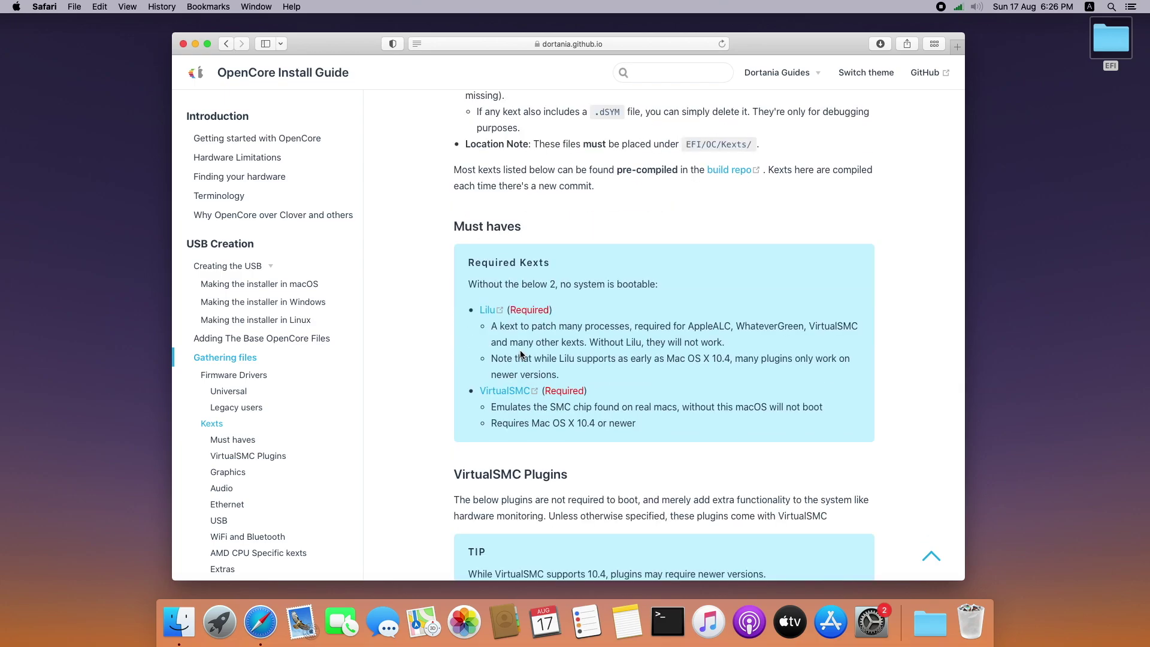
super+click(489, 301)
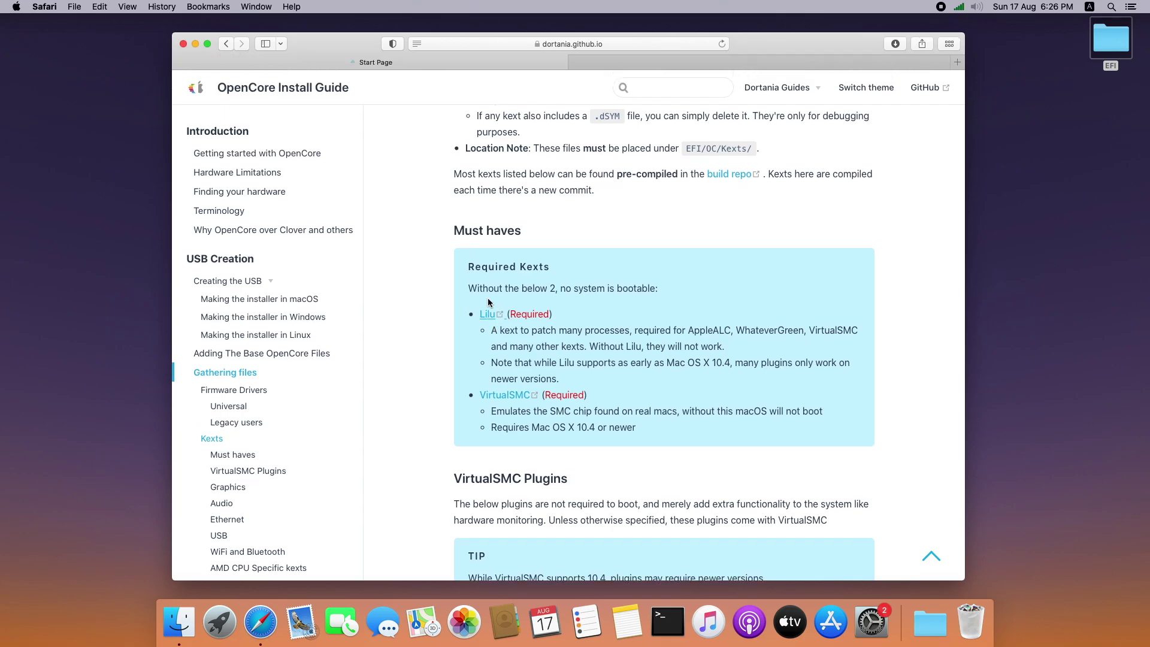
super+click(506, 395)
- Open the release pages of the WhateverGreen graphics kext and the AppleALC audio kext in new background tabs
scroll(561, 353, down, 10)
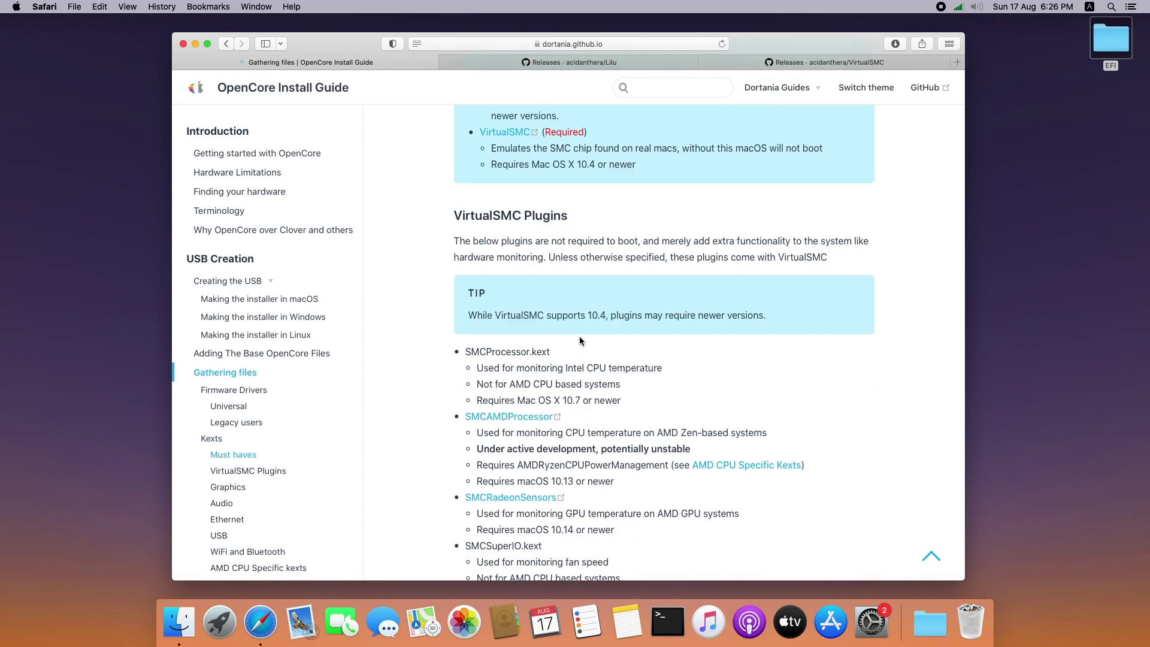
scroll(580, 341, down, 6)
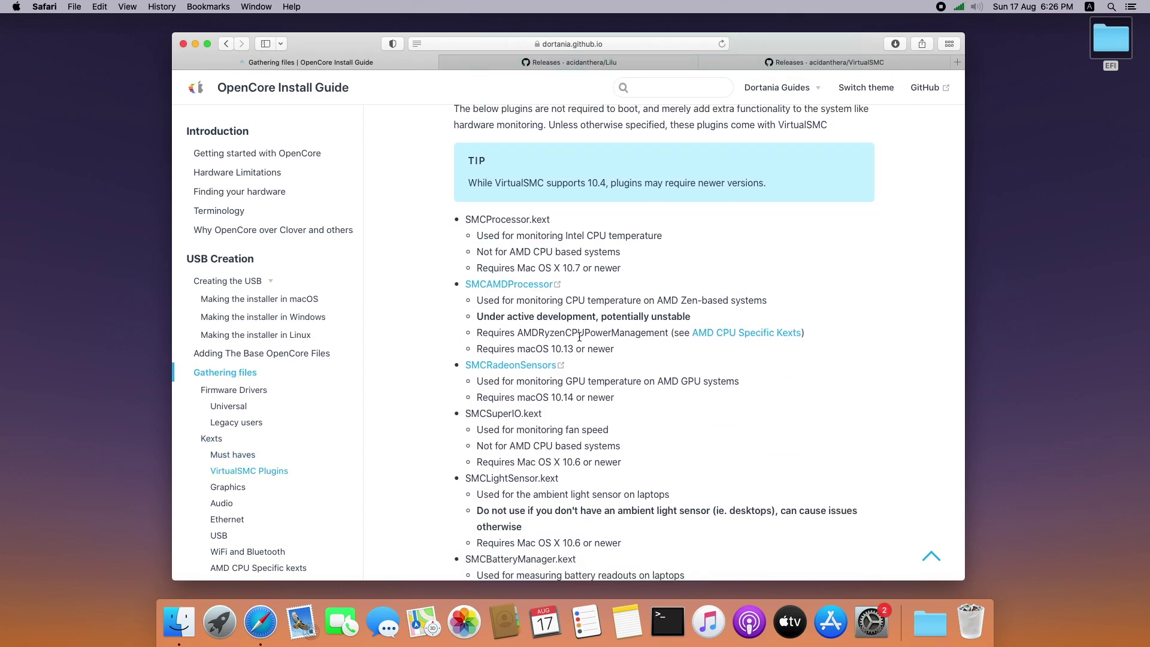
scroll(579, 341, down, 10)
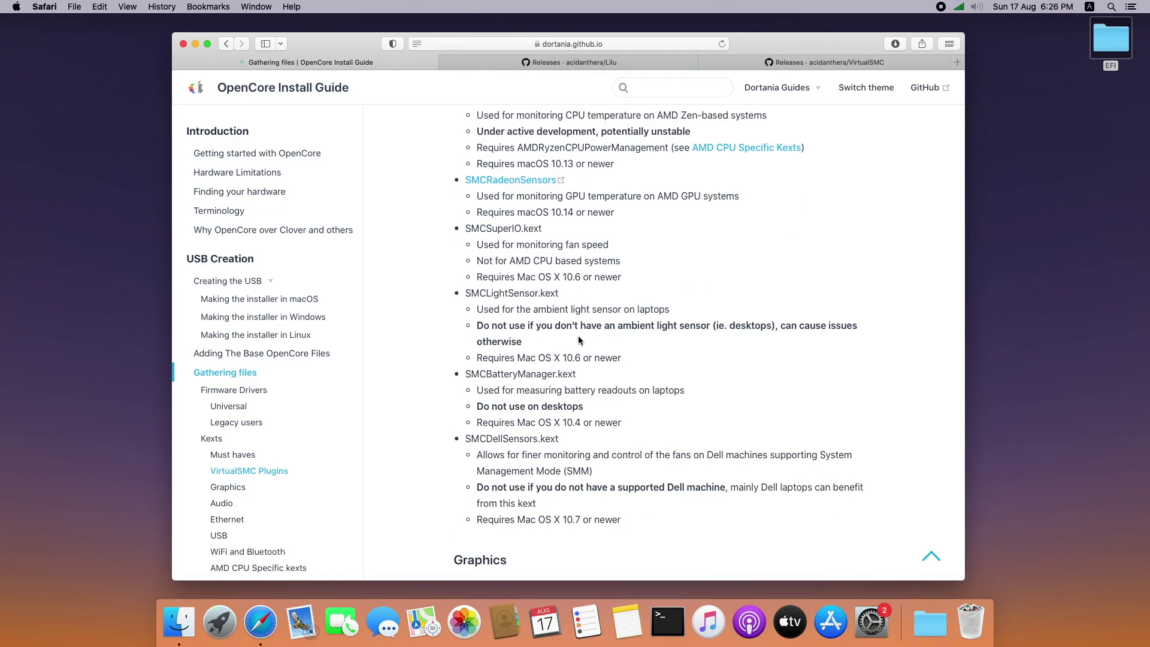
scroll(578, 336, down, 6)
super+click(498, 268)
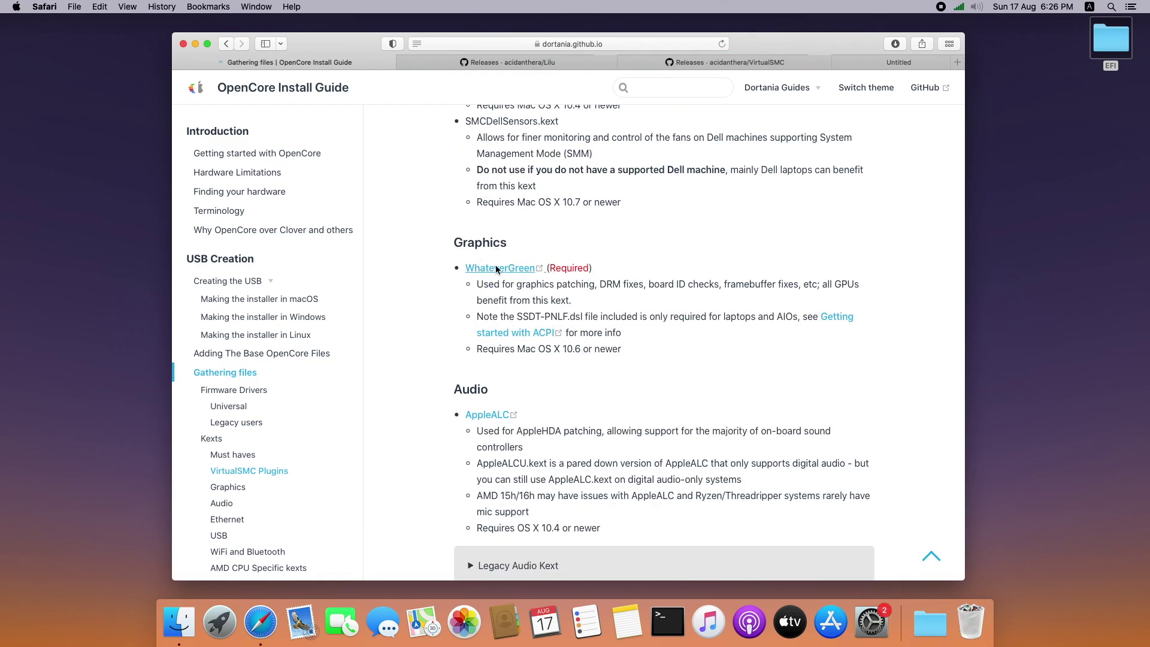
scroll(602, 343, down, 6)
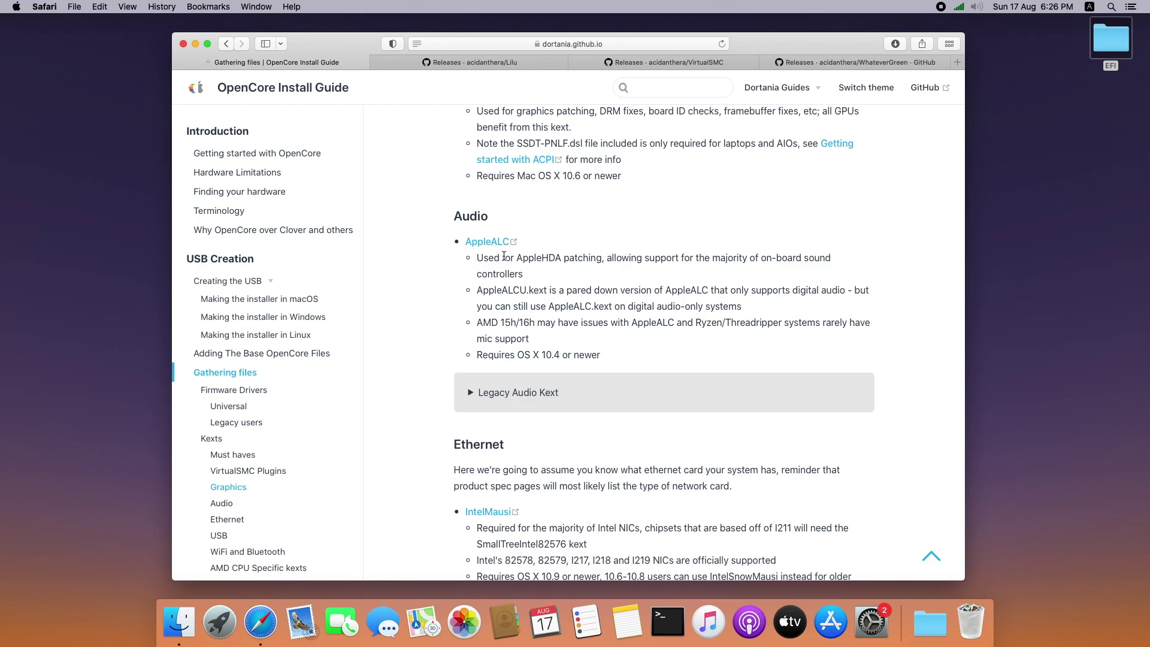
super+click(490, 242)
- Open the RealtekRTL8111 kext page from the guide's Ethernet section in a new background tab
scroll(599, 309, down, 12)
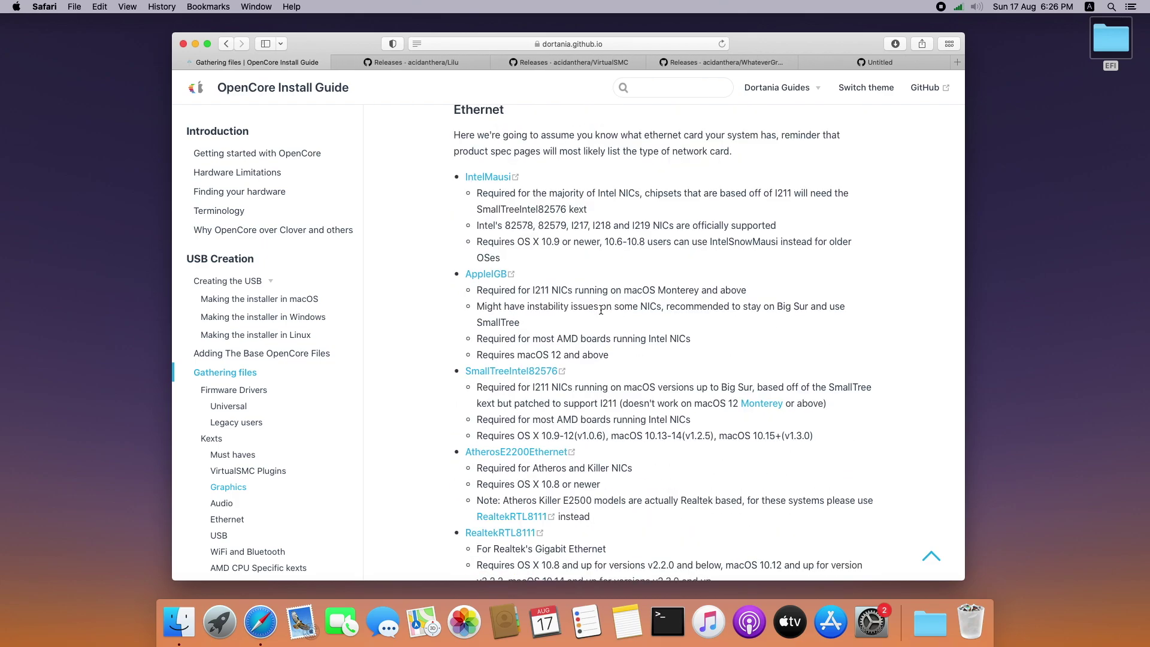
scroll(557, 366, down, 3)
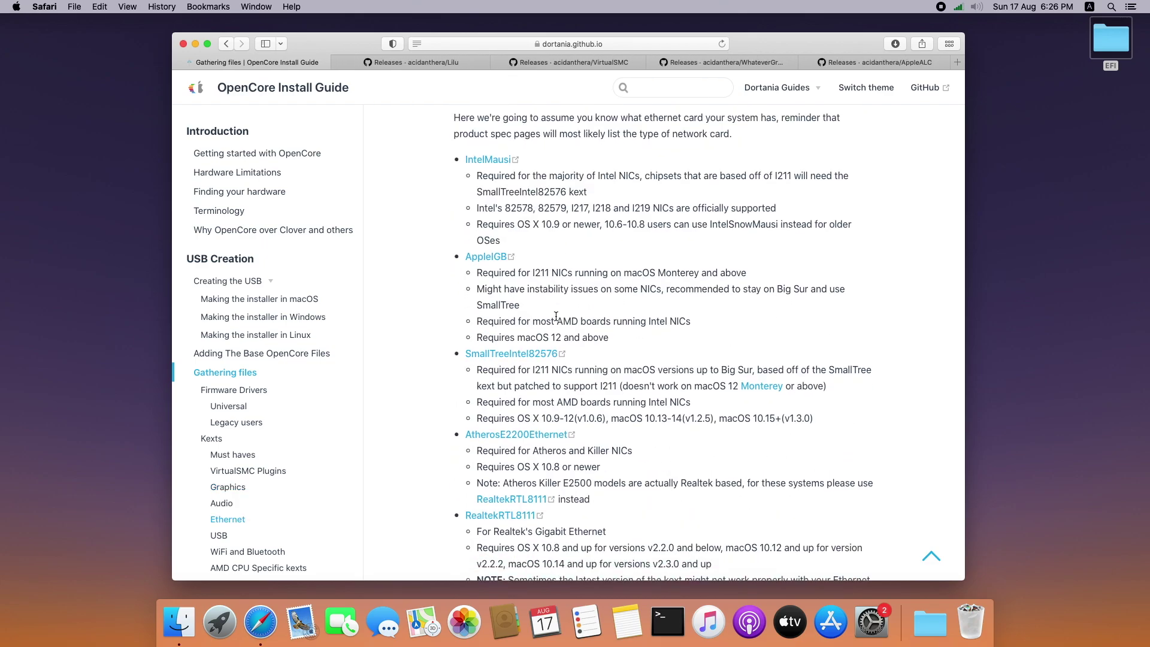
scroll(558, 373, down, 2)
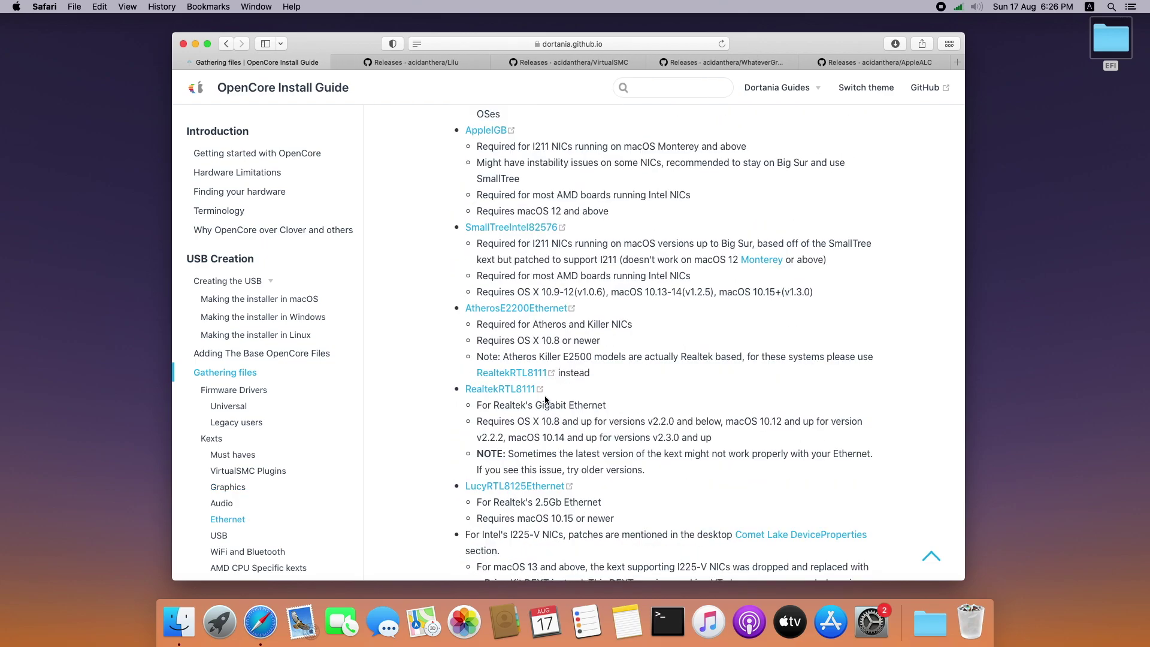
super+click(492, 390)
- Download Lilu-1.7.1-RELEASE.zip and VirtualSMC-1.3.7-RELEASE.zip from their opened release pages
scroll(597, 390, down, 10)
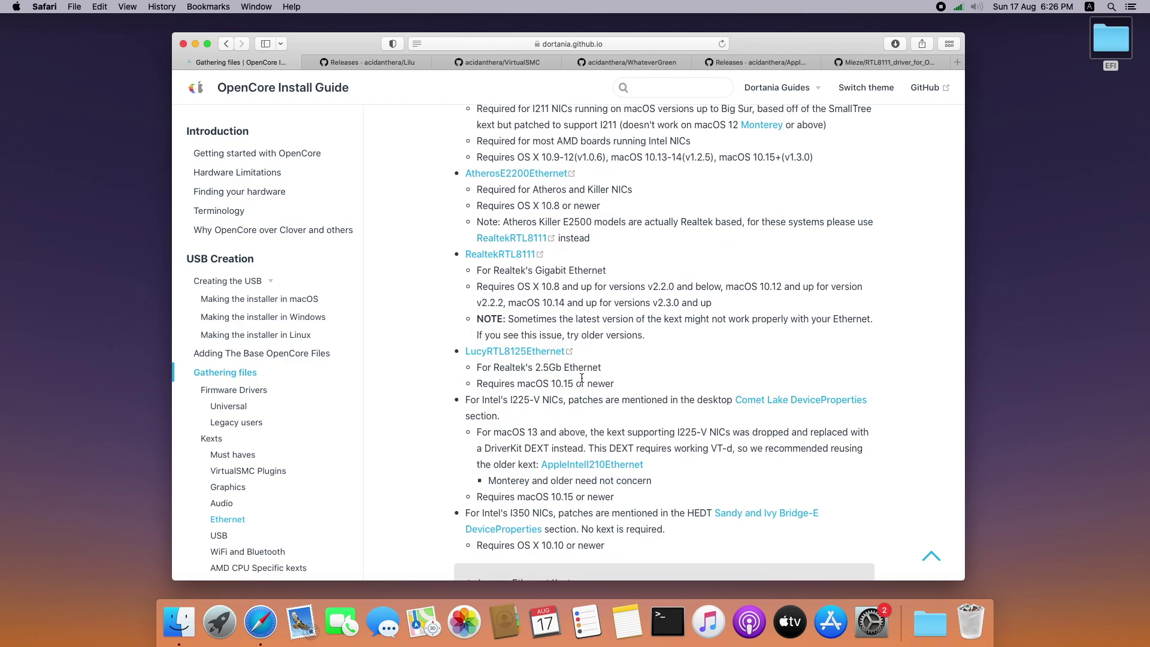
scroll(576, 380, down, 15)
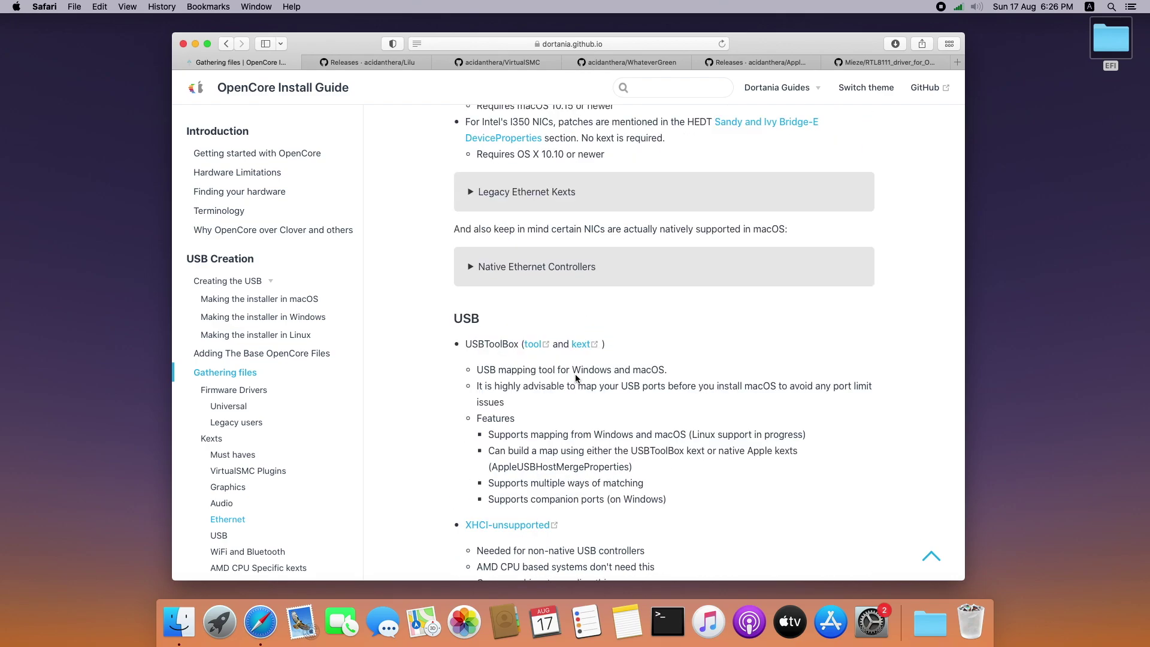
scroll(574, 378, down, 4)
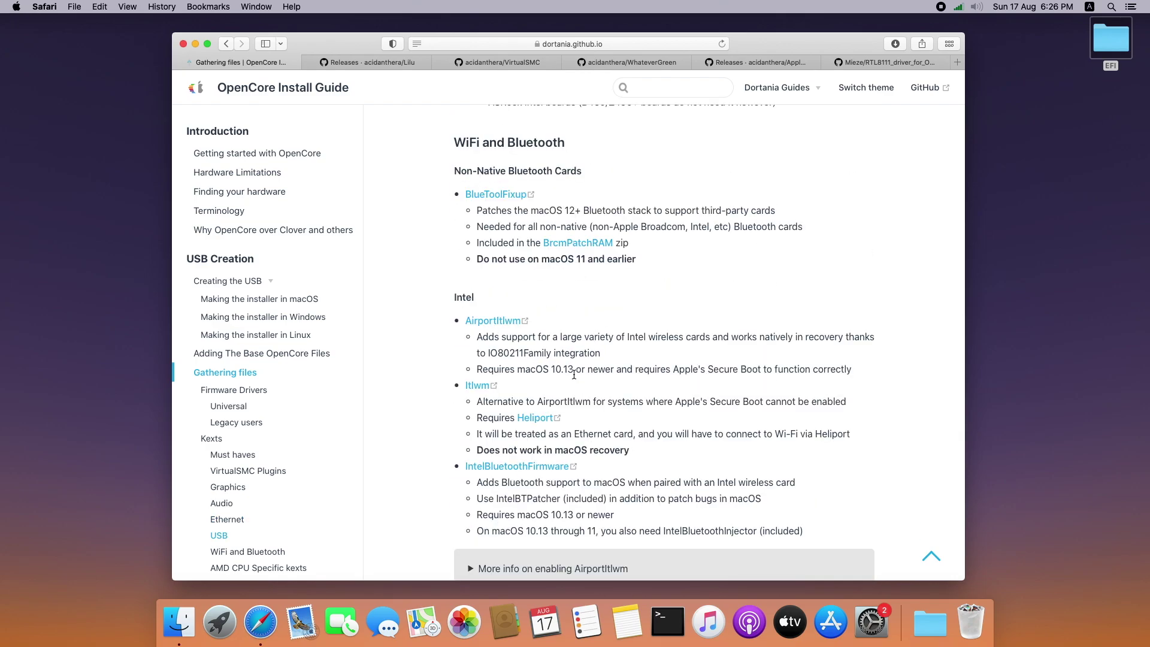
scroll(573, 377, down, 20)
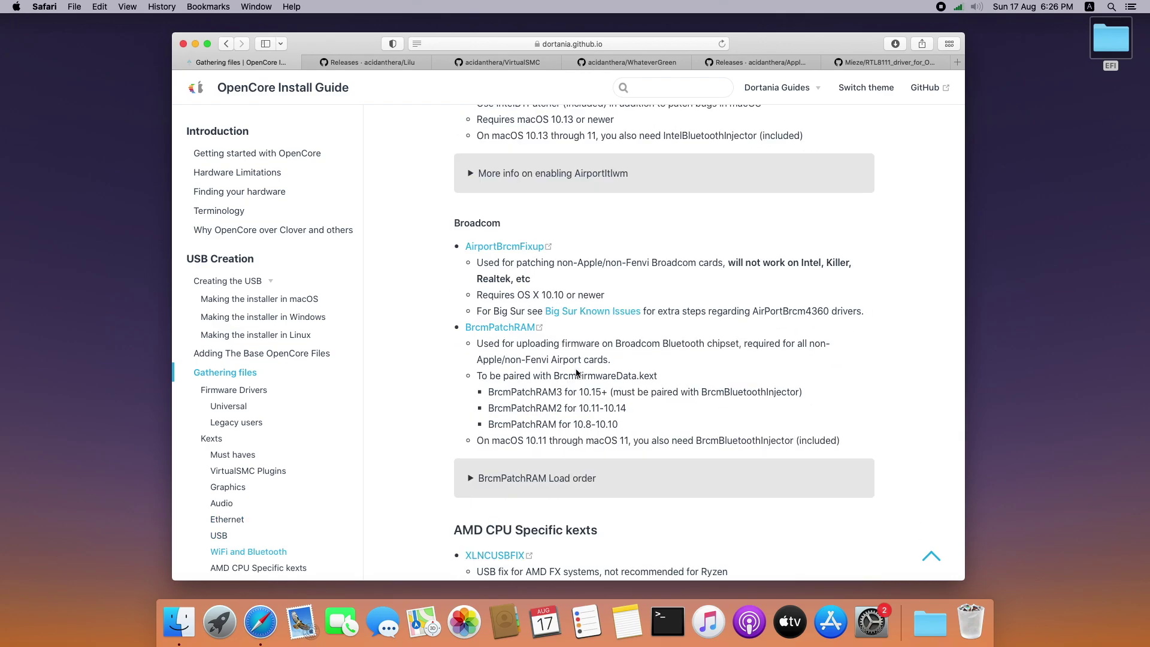
scroll(576, 373, up, 15)
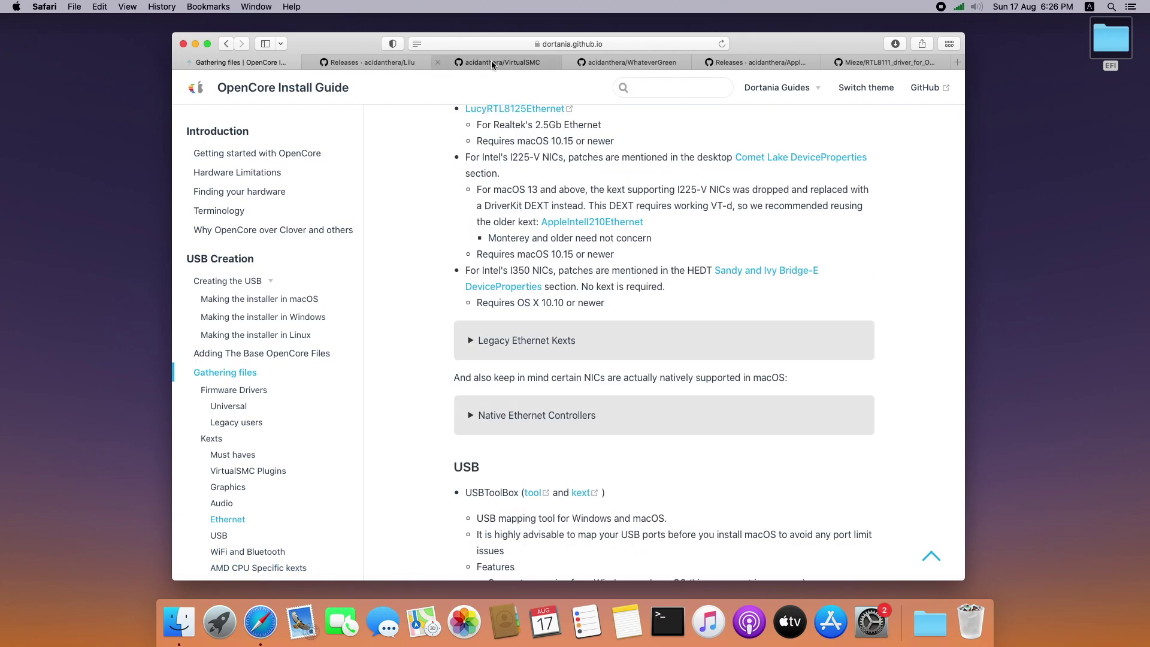
click(373, 62)
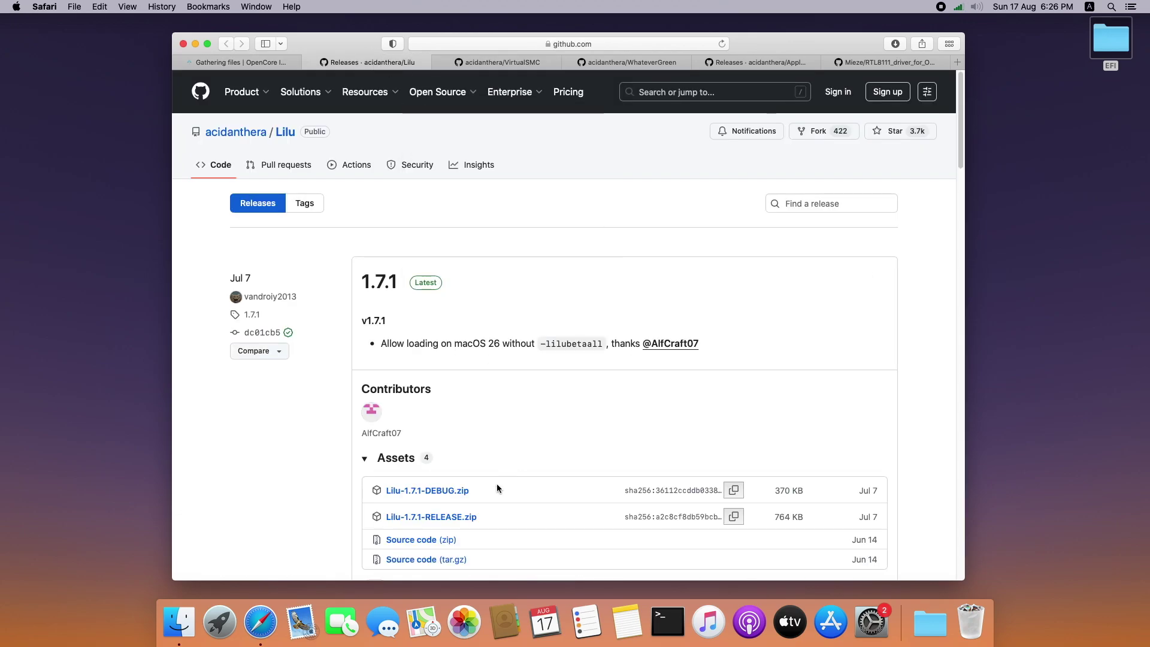
click(430, 518)
key(ctrl+Tab)
click(434, 455)
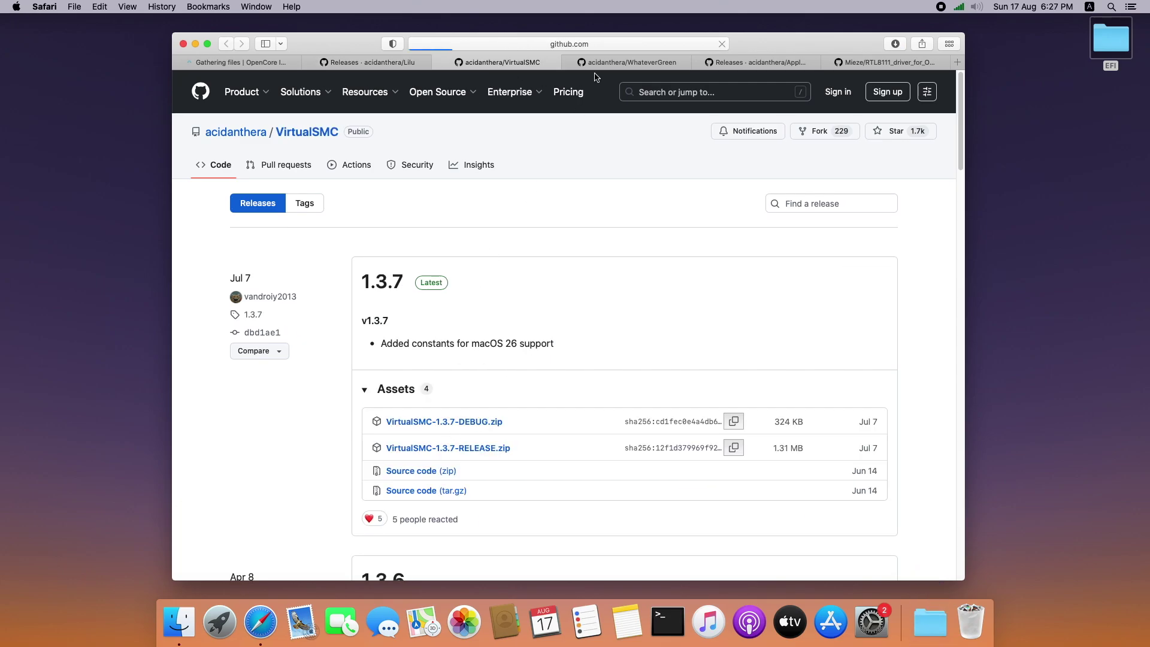
- Download the latest WhateverGreen, AppleALC and RealtekRTL8111 releases from their opened pages and check them in the download list
key(ctrl+Tab)
click(455, 449)
key(ctrl+Tab)
click(451, 441)
key(ctrl+Tab)
click(441, 413)
click(894, 44)
click(894, 44)
- Close the browser window and show the Downloads folder in Finder, leaving free desktop space beside its window
click(185, 43)
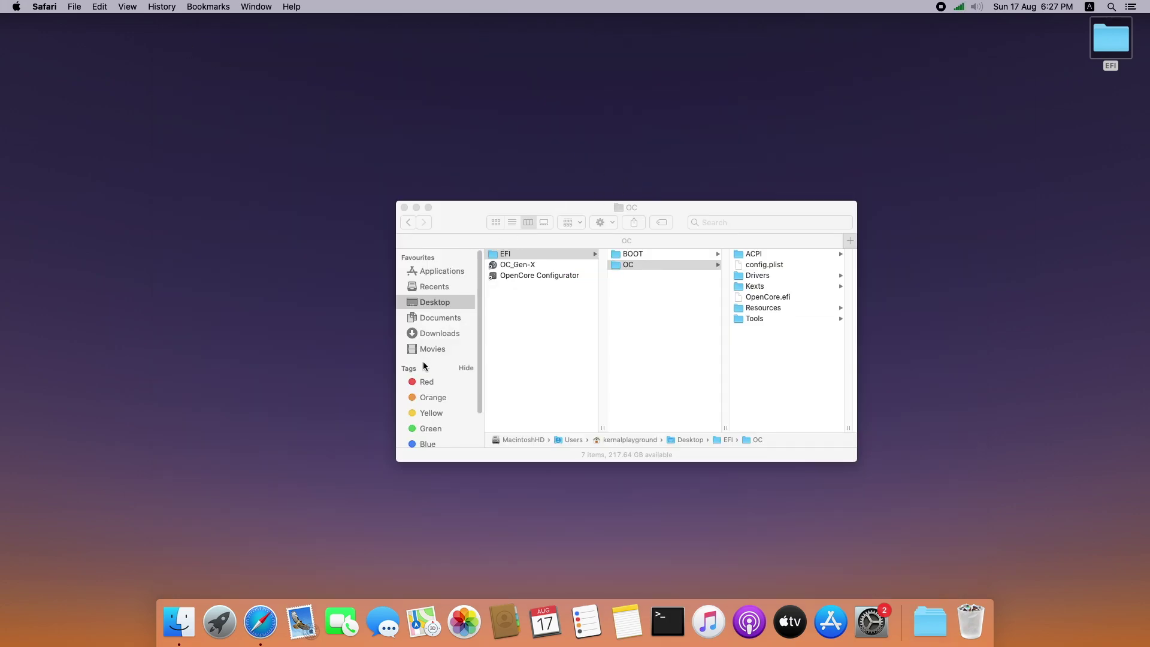
click(429, 337)
click(443, 337)
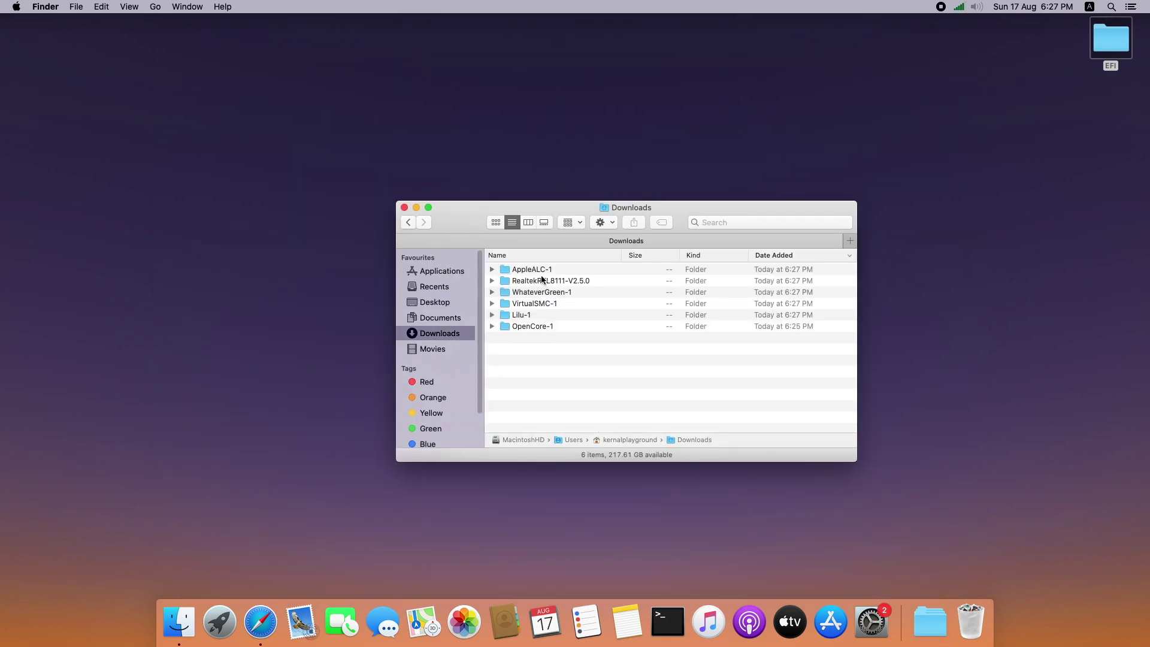
drag(486, 216, 294, 165)
- Create a new folder named Kexts on the desktop
click(855, 222)
right_click(855, 221)
click(862, 224)
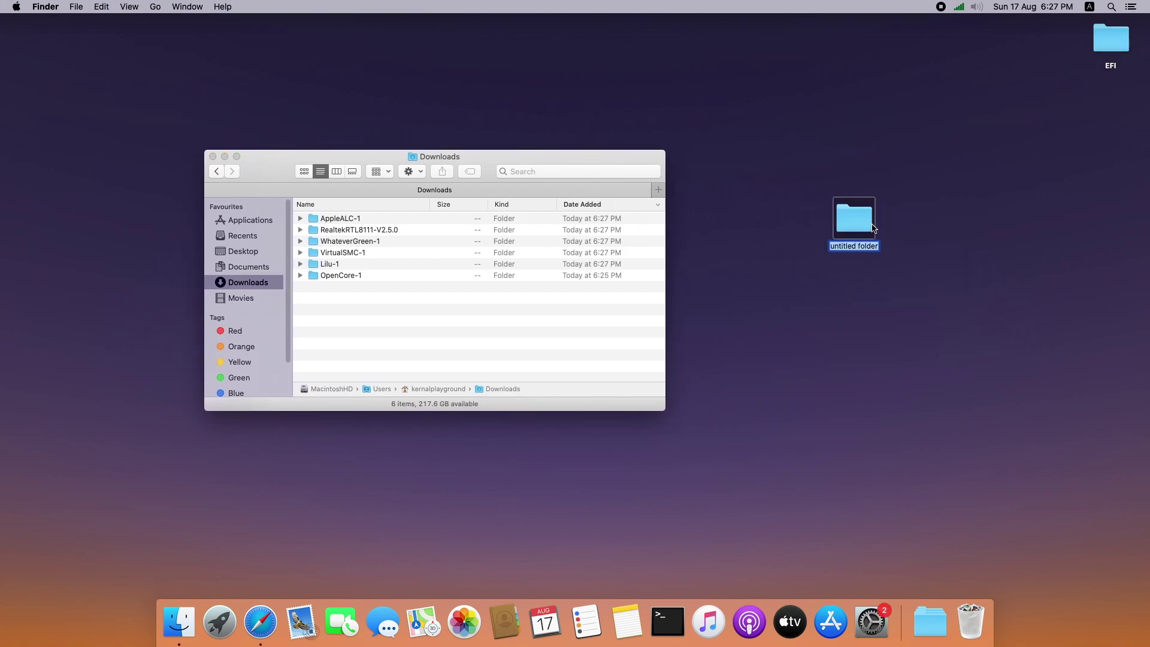
text(Kexts)
key(Return)
- Move AppleALC.kext and the RealtekRTL8111 kext from its Release subfolder into the desktop Kexts folder
click(300, 218)
drag(364, 279, 853, 221)
click(300, 275)
click(313, 321)
drag(360, 332, 854, 223)
- Move the WhateverGreen kext plus VirtualSMC.kext, SMCProcessor.kext and SMCSuperIO.kext from the downloads into the desktop Kexts folder
click(300, 308)
click(301, 344)
click(313, 343)
click(373, 298)
super+click(378, 310)
super+click(363, 332)
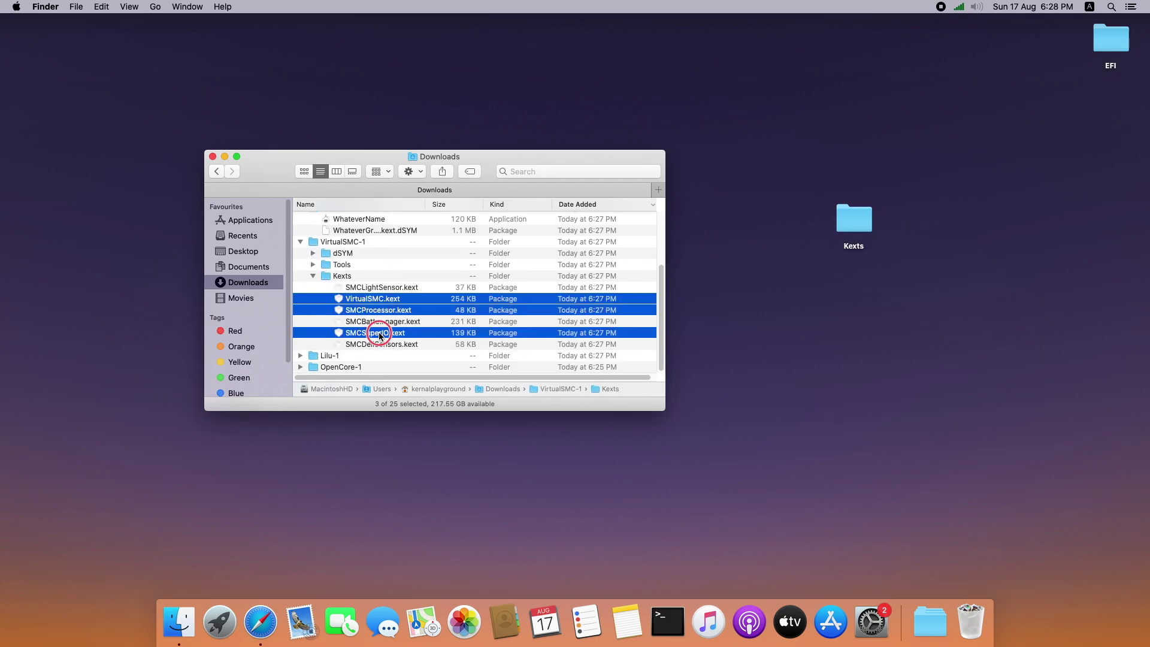
drag(364, 336, 854, 221)
- Move Lilu.kext from Lilu-1 into the desktop Kexts folder and collapse the expanded download folders
click(300, 356)
drag(352, 352, 854, 222)
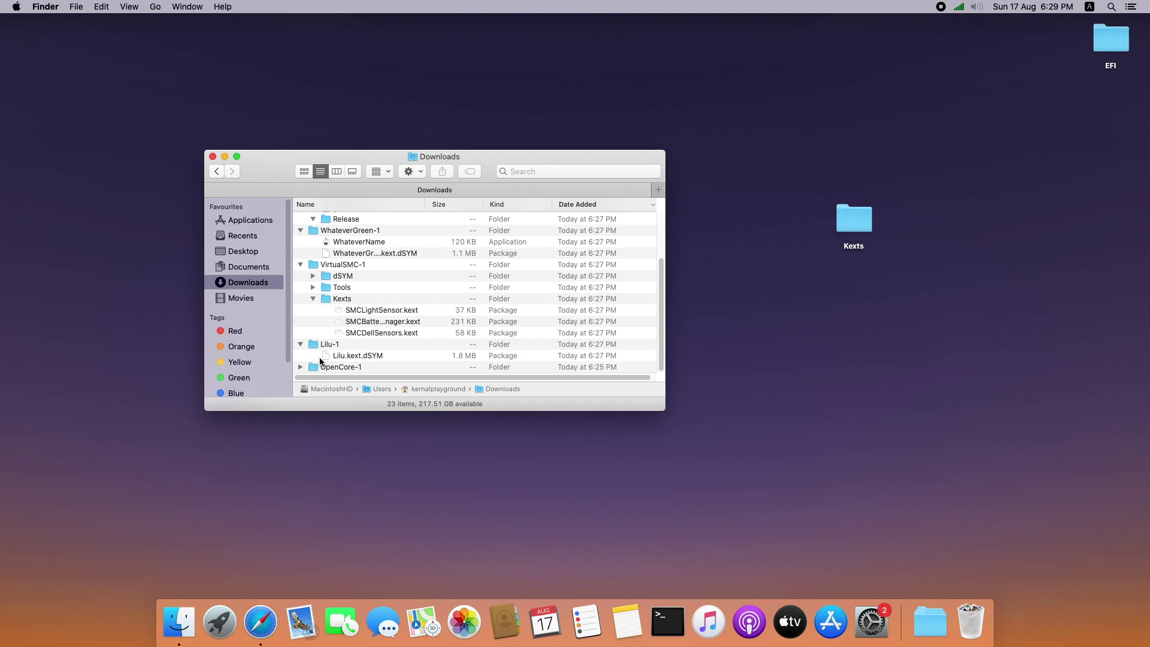
click(300, 344)
click(300, 276)
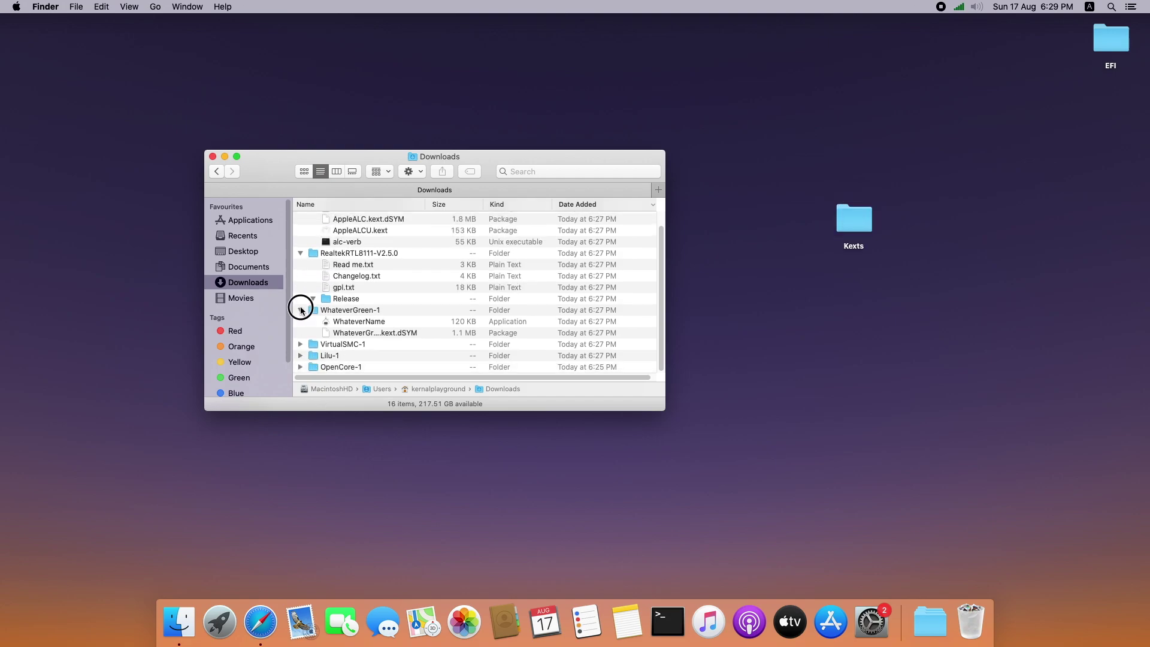
click(300, 299)
click(301, 276)
click(300, 218)
click(300, 276)
- Expand the downloaded OpenCore-1 folder down to the contents of X64/EFI/BOOT
click(300, 275)
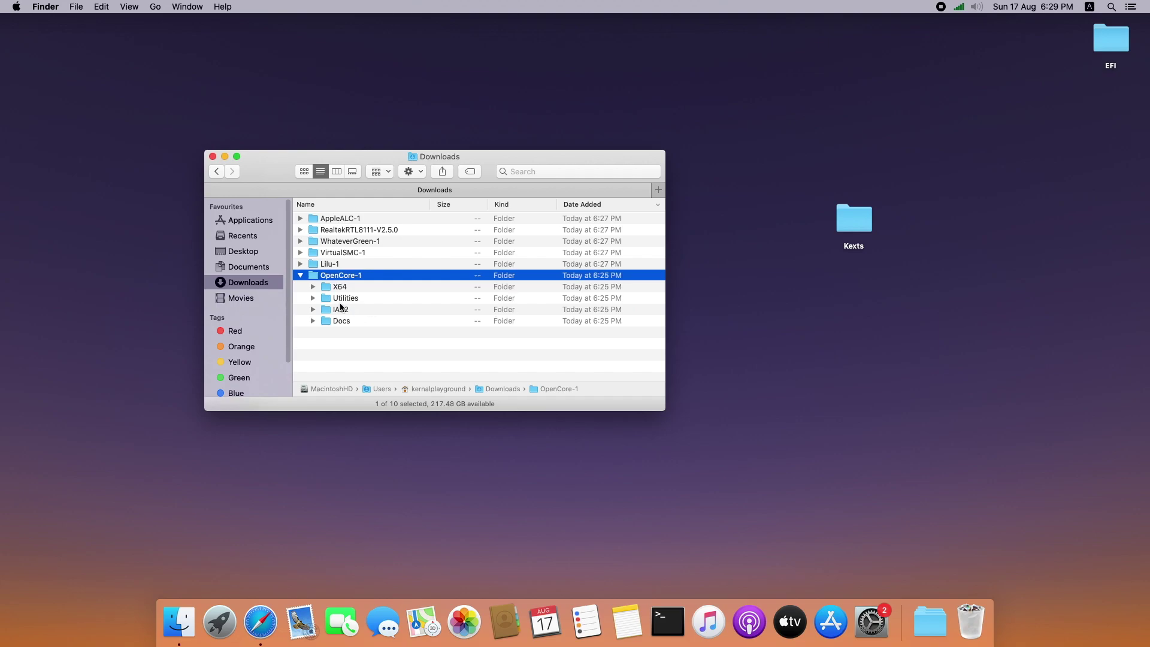
click(313, 286)
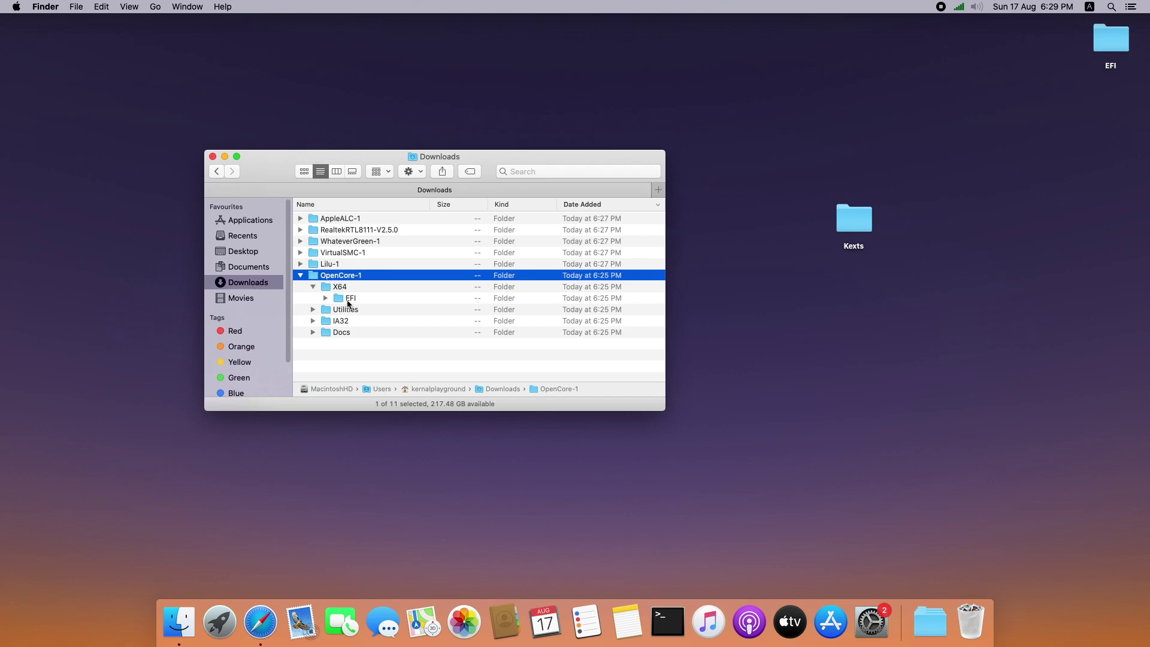
click(325, 299)
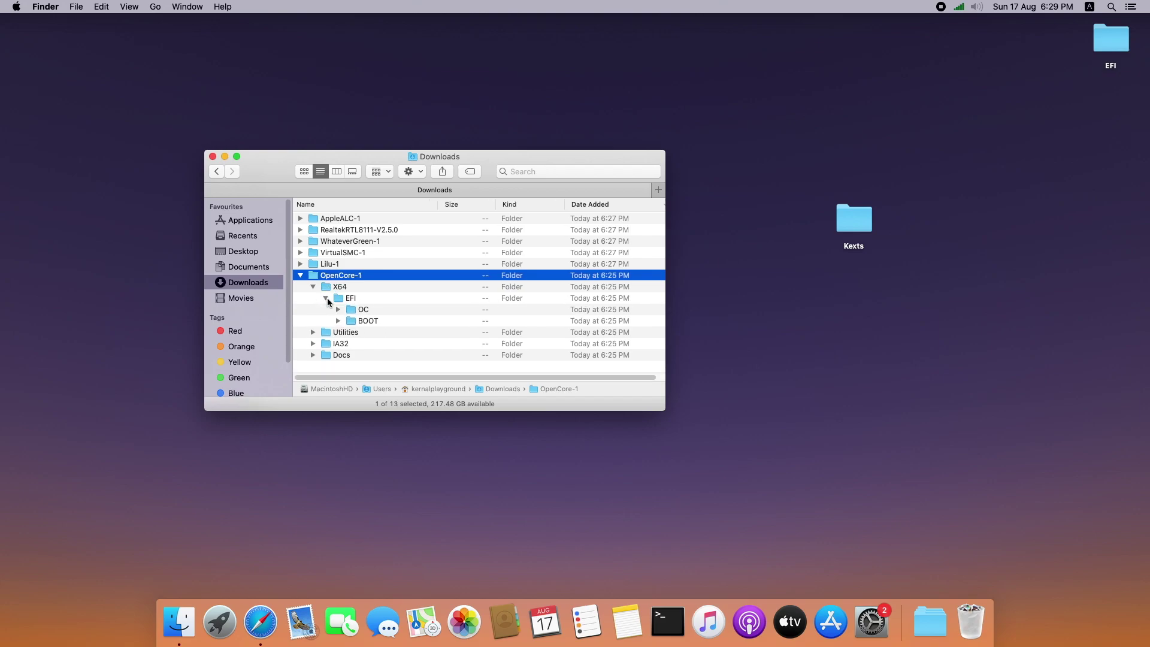
click(364, 321)
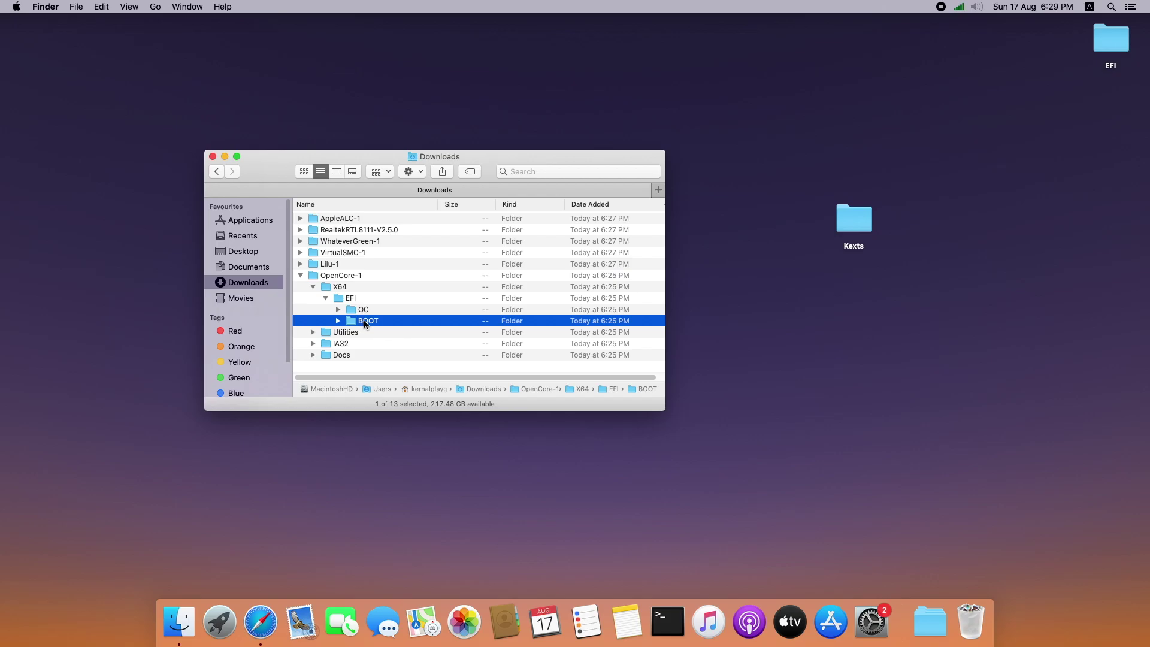
click(338, 322)
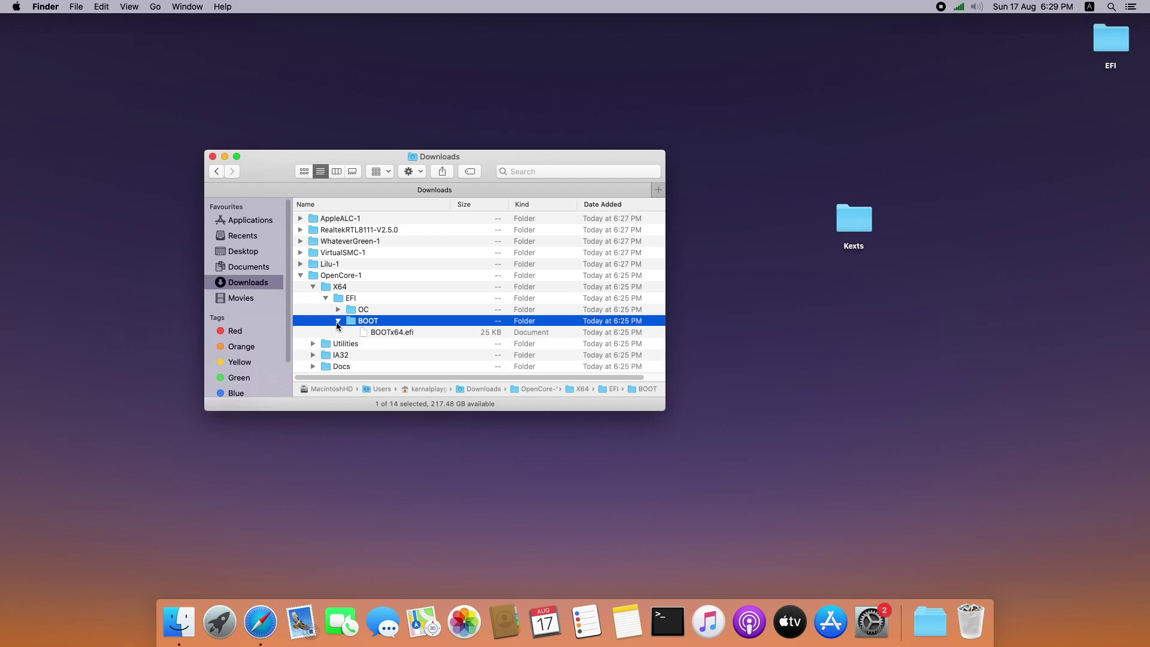
- Copy the BOOT folder from OpenCore-1's X64/EFI into the desktop EFI folder, replacing the existing one
right_click(350, 321)
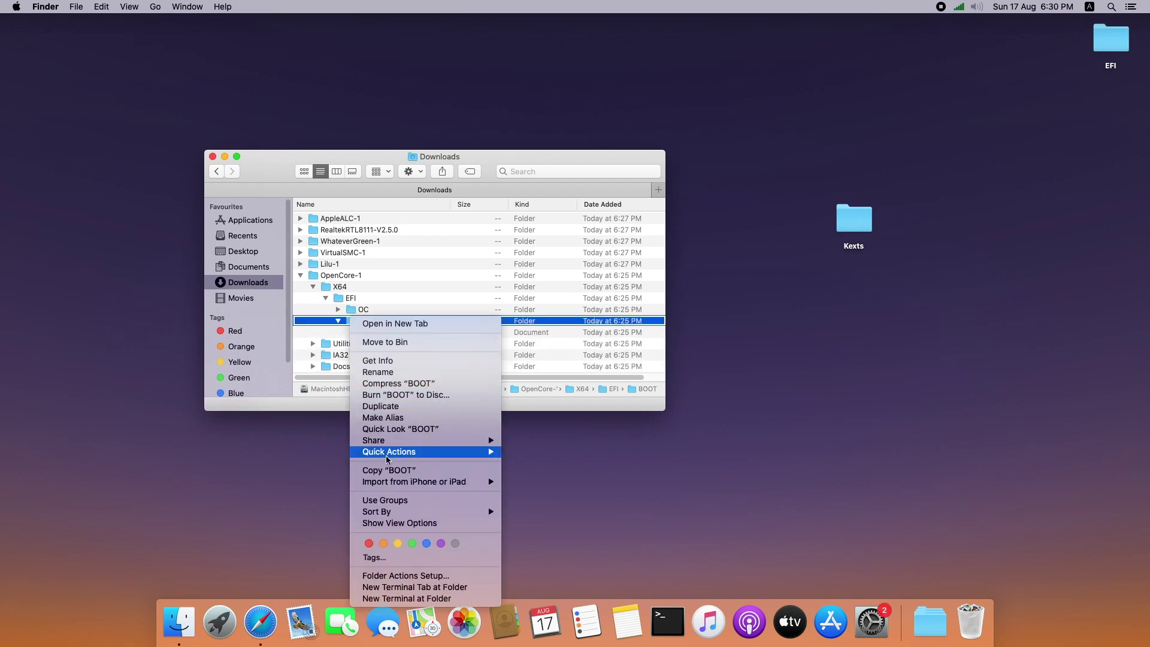
click(387, 471)
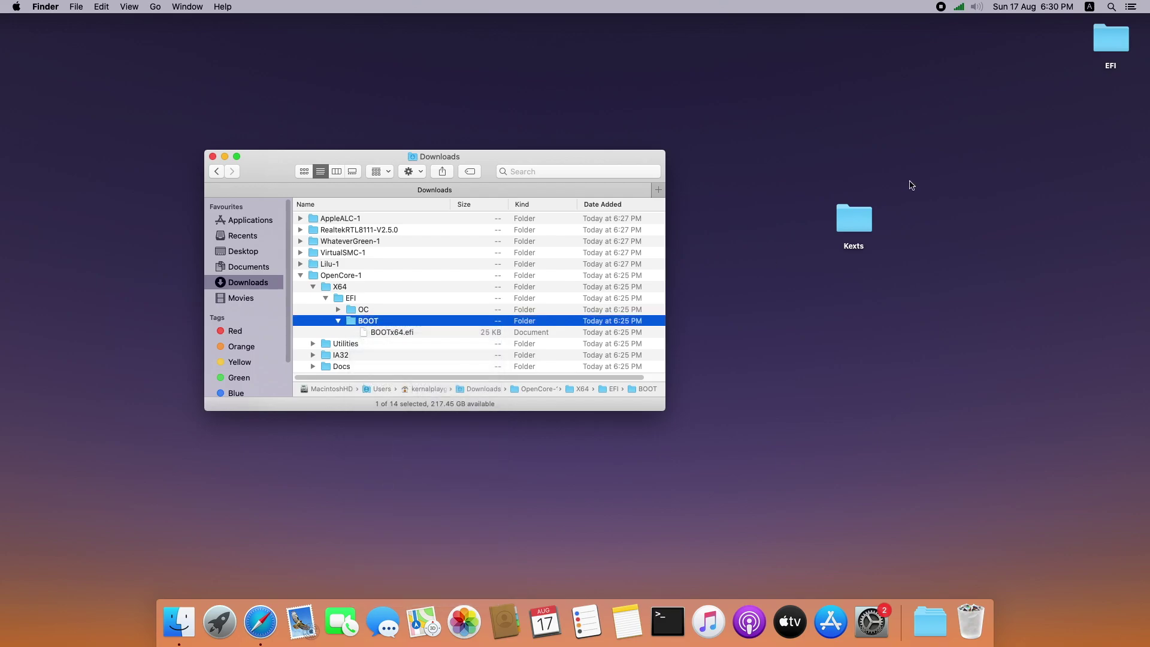
double_click(1104, 45)
drag(660, 205, 889, 160)
right_click(867, 267)
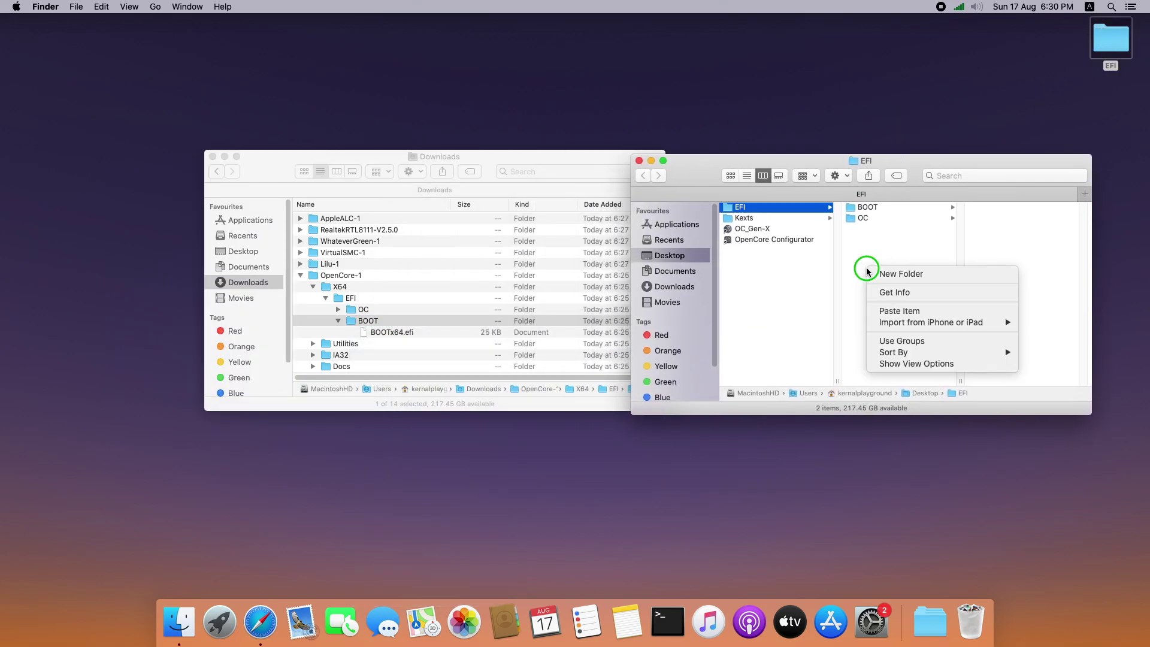
click(881, 310)
click(840, 247)
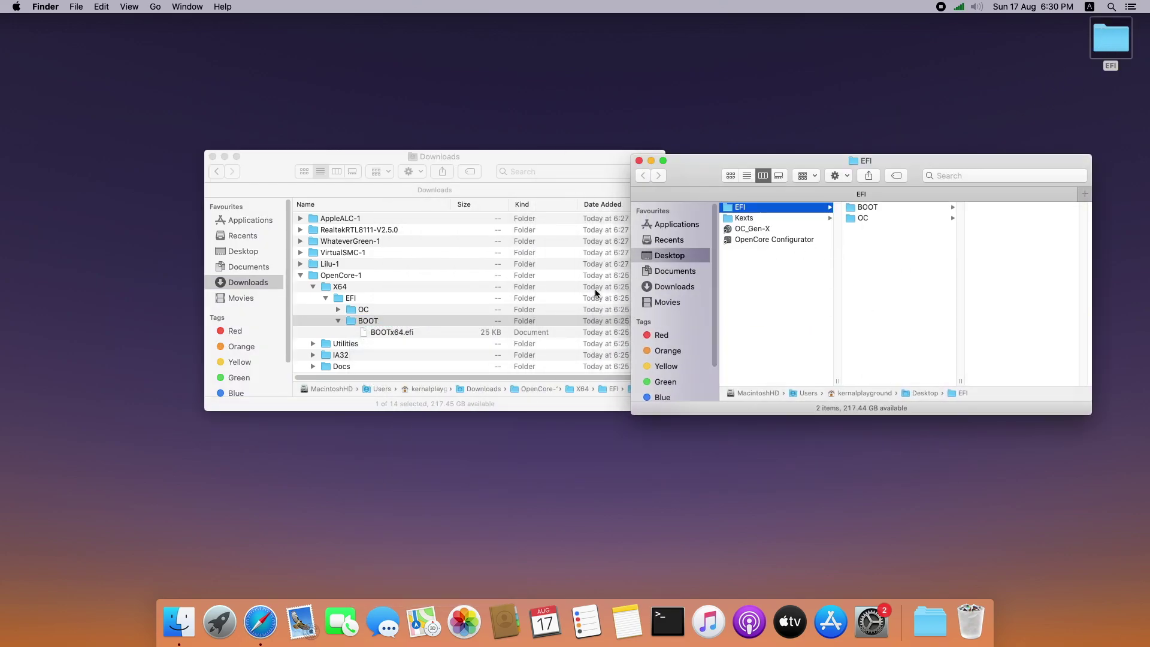
- Copy OpenCore.efi from the downloaded OpenCore-1 X64/EFI/OC folder into the desktop EFI's OC folder, replacing the older file
click(337, 309)
scroll(389, 324, down, 1)
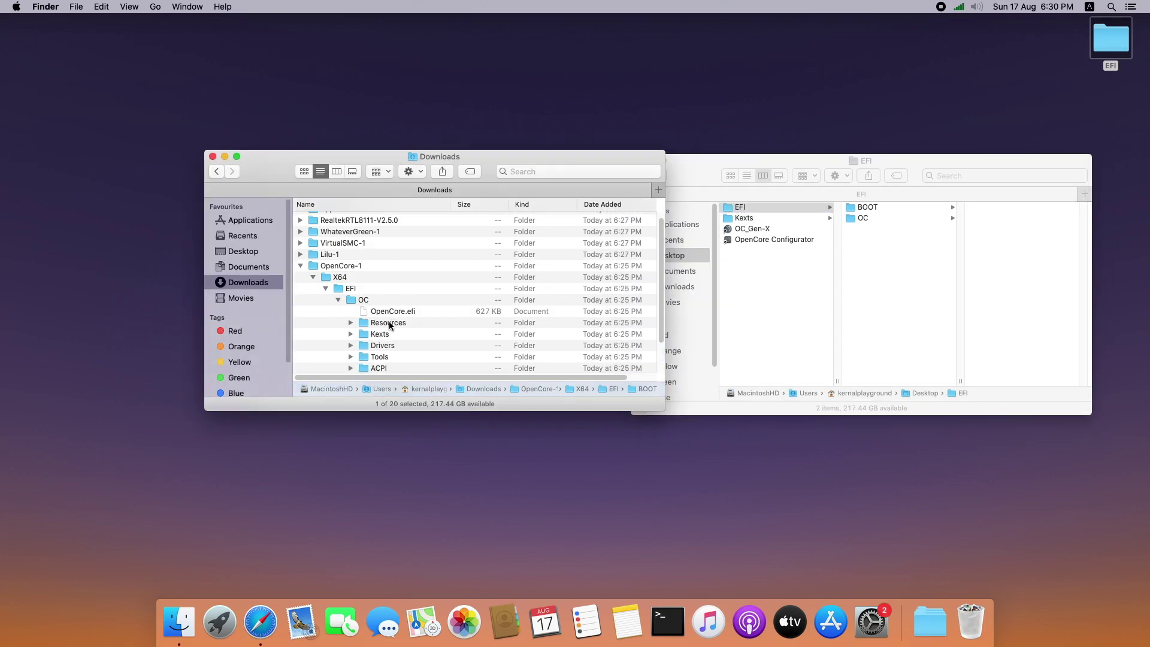
right_click(383, 307)
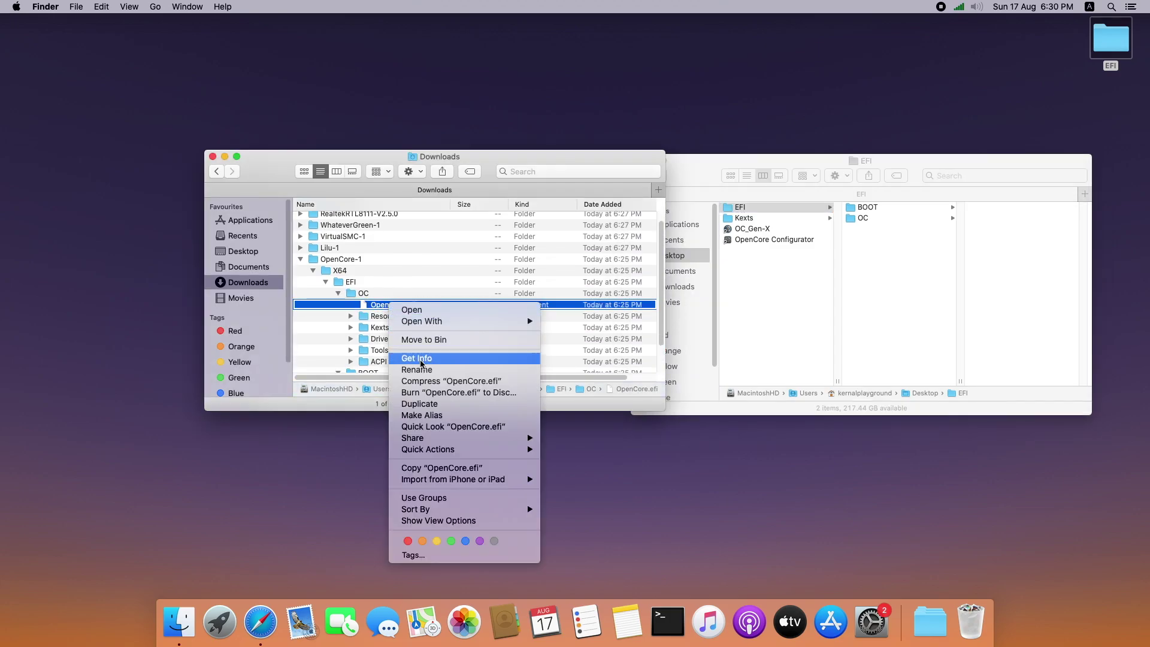
click(420, 470)
click(870, 220)
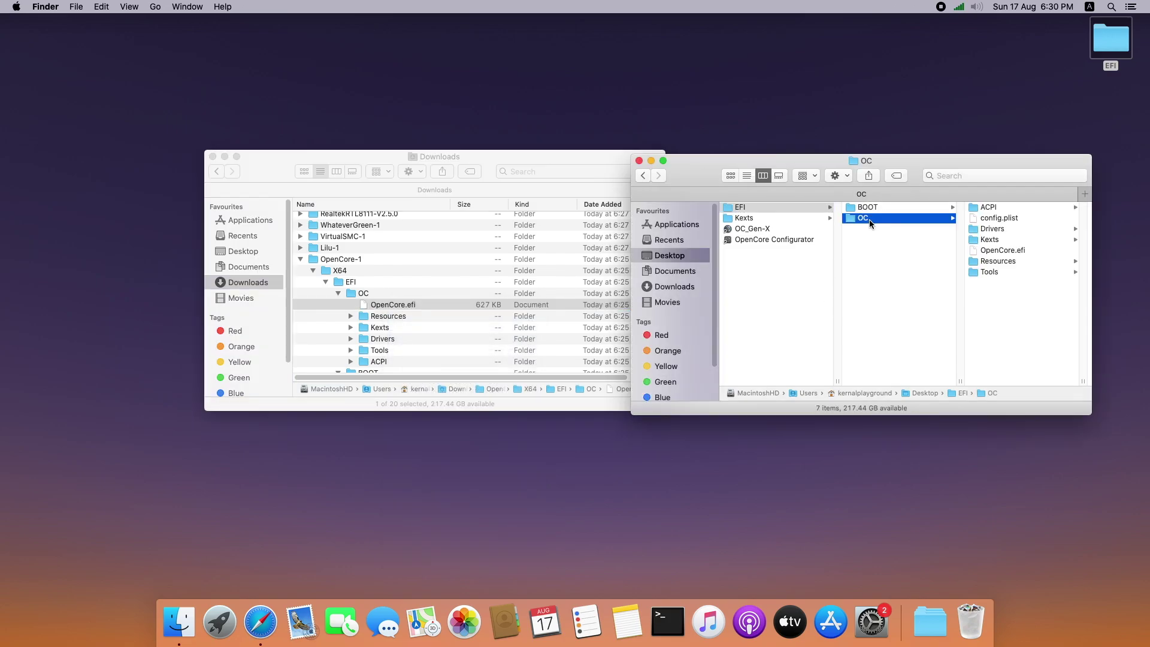
right_click(1003, 312)
click(936, 354)
click(846, 254)
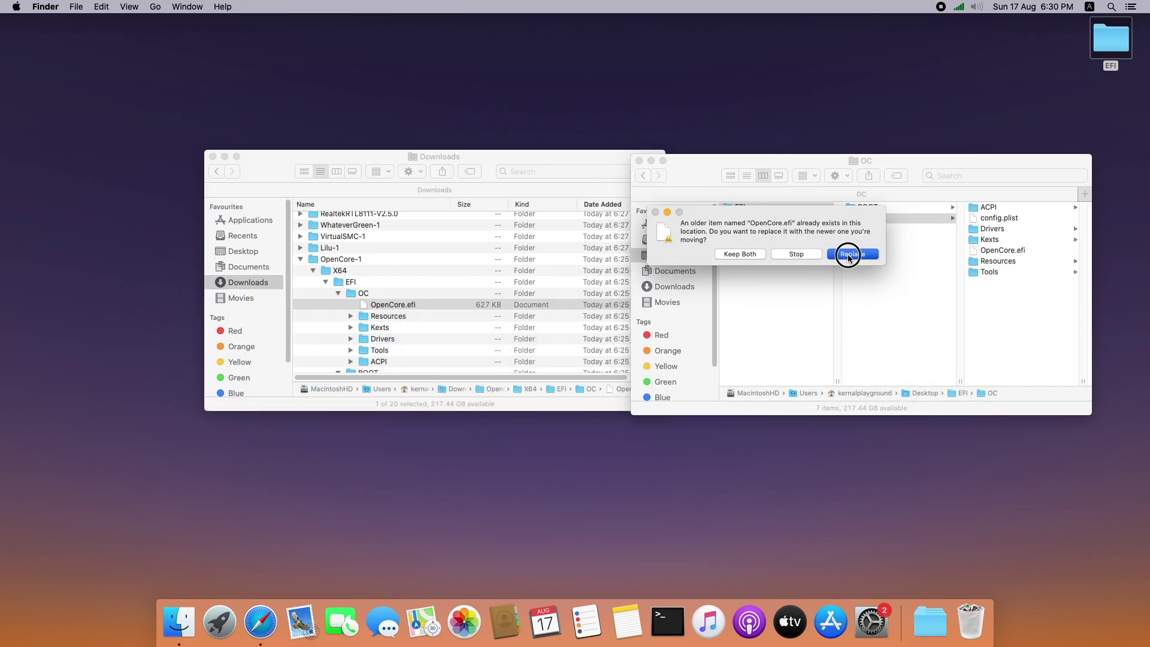
- Copy CleanNvram.efi from the downloaded OpenCore-1 Tools folder into the desktop EFI's OC/Tools folder
click(360, 304)
scroll(355, 311, down, 2)
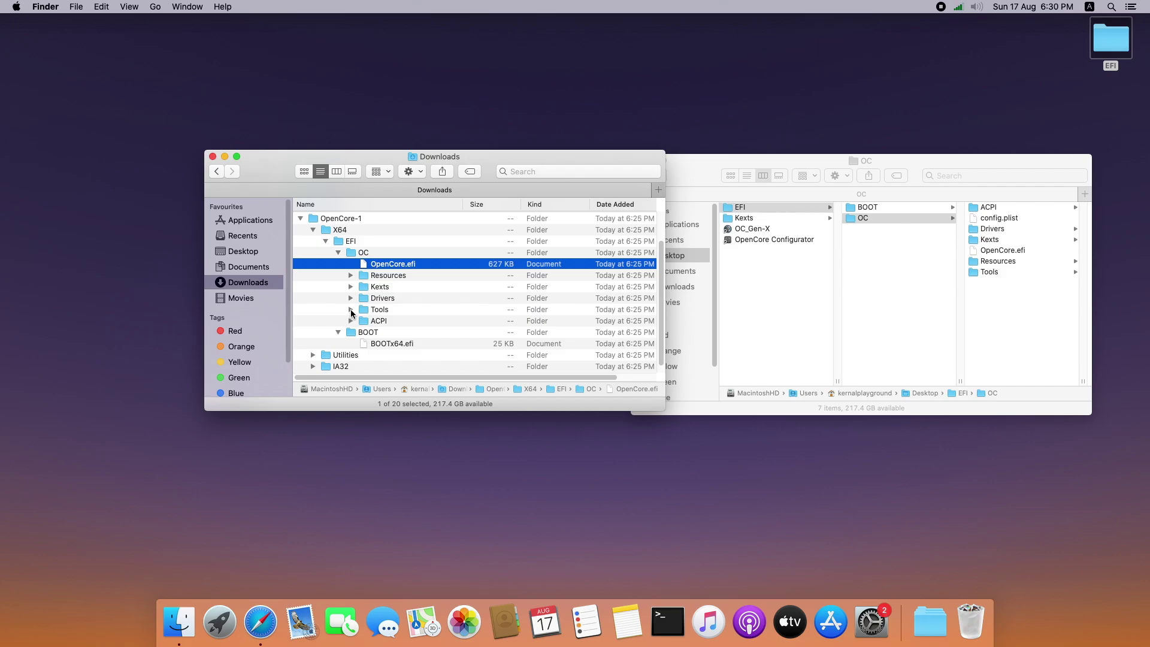
click(351, 310)
scroll(402, 333, down, 1)
scroll(401, 333, down, 3)
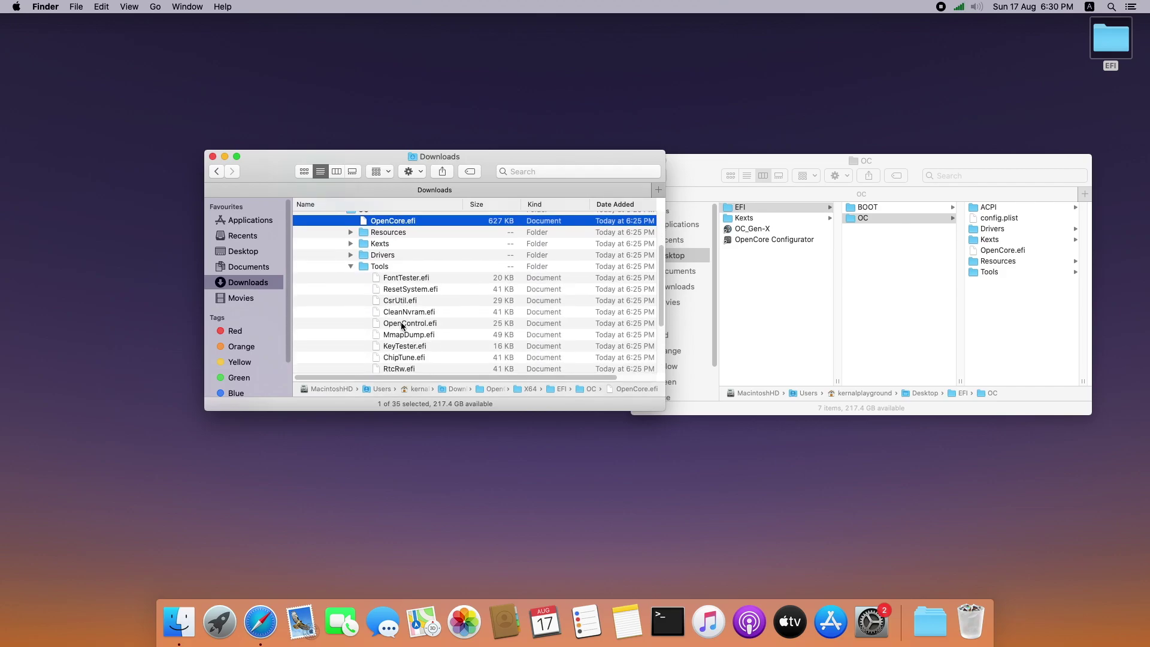
scroll(400, 305, down, 1)
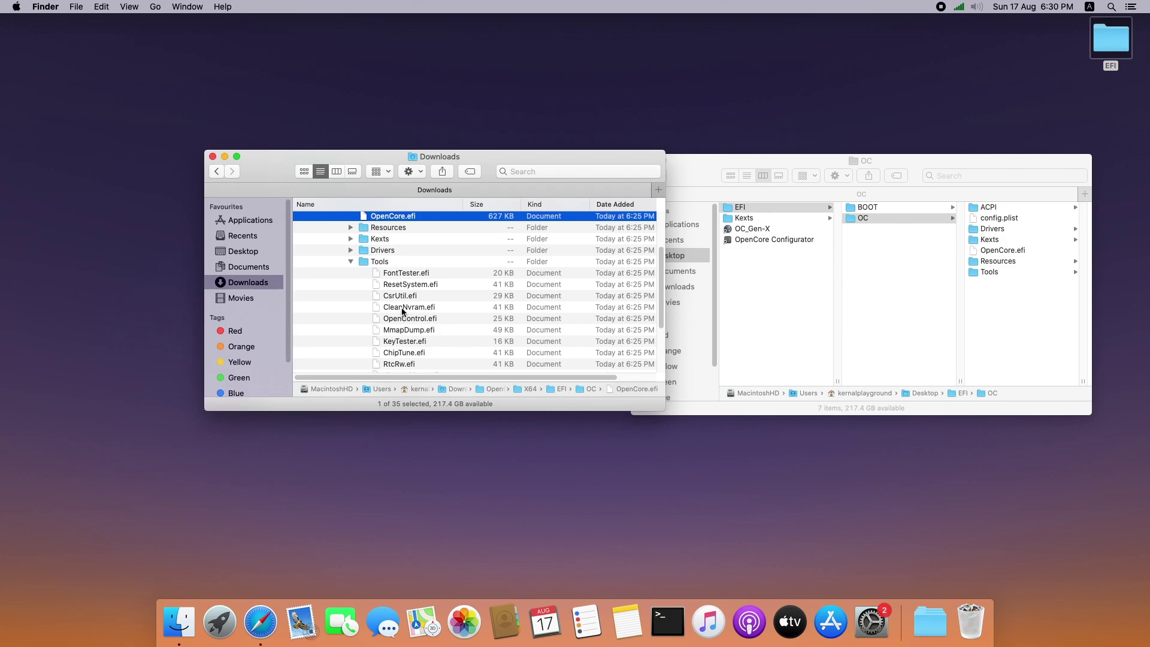
click(402, 308)
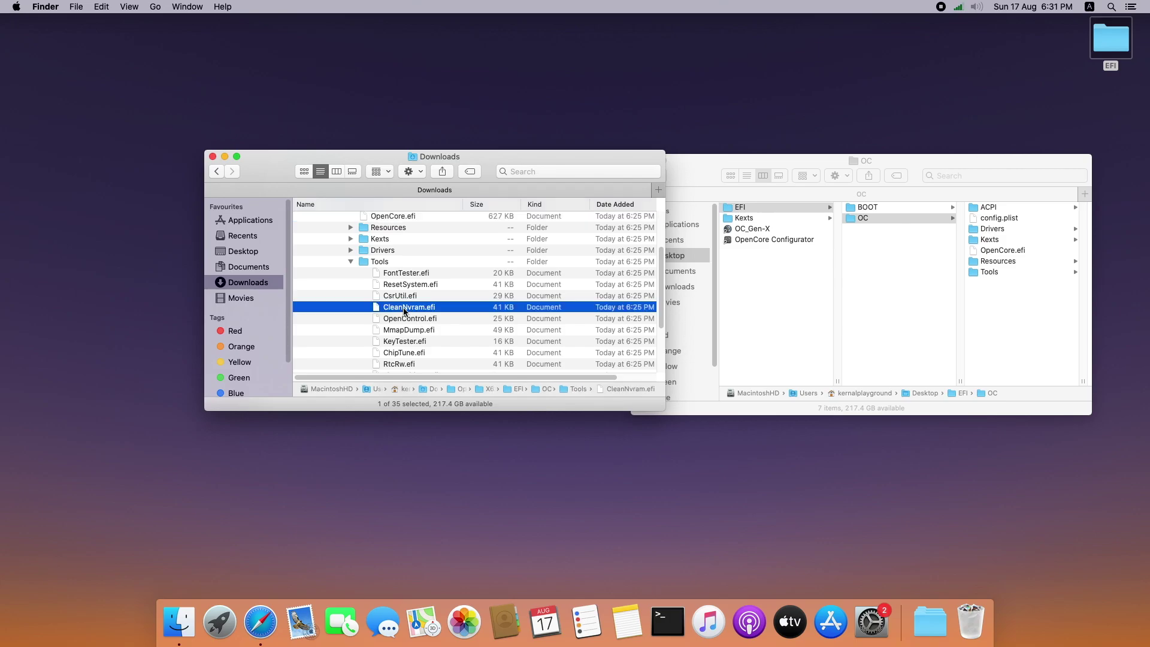
right_click(404, 309)
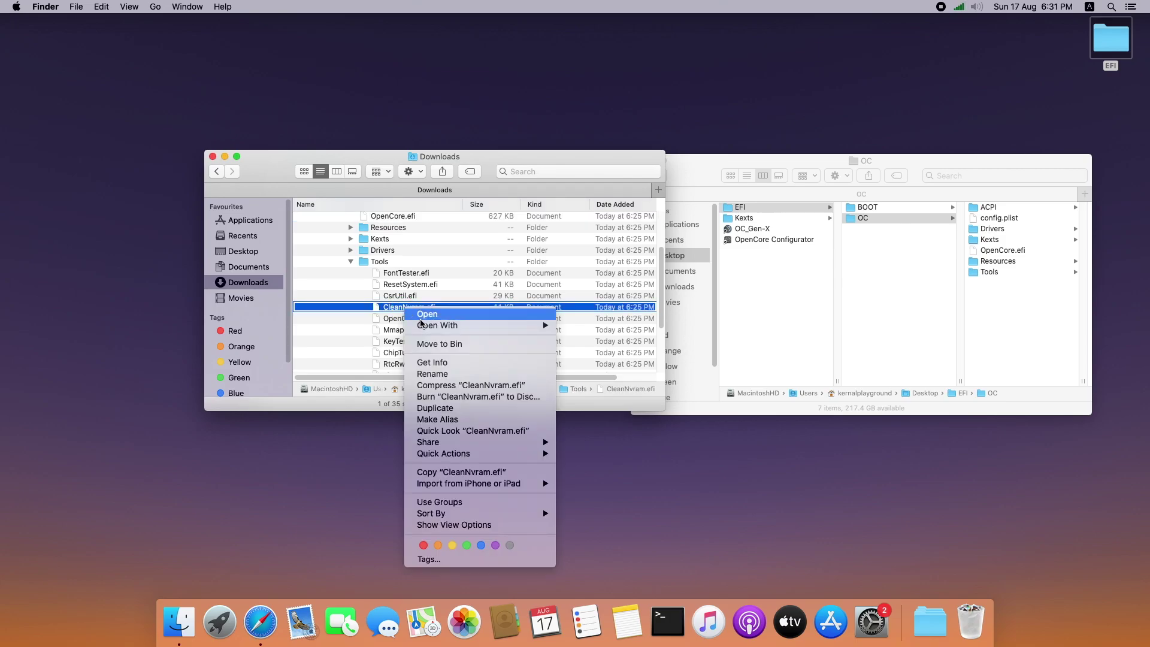
click(436, 472)
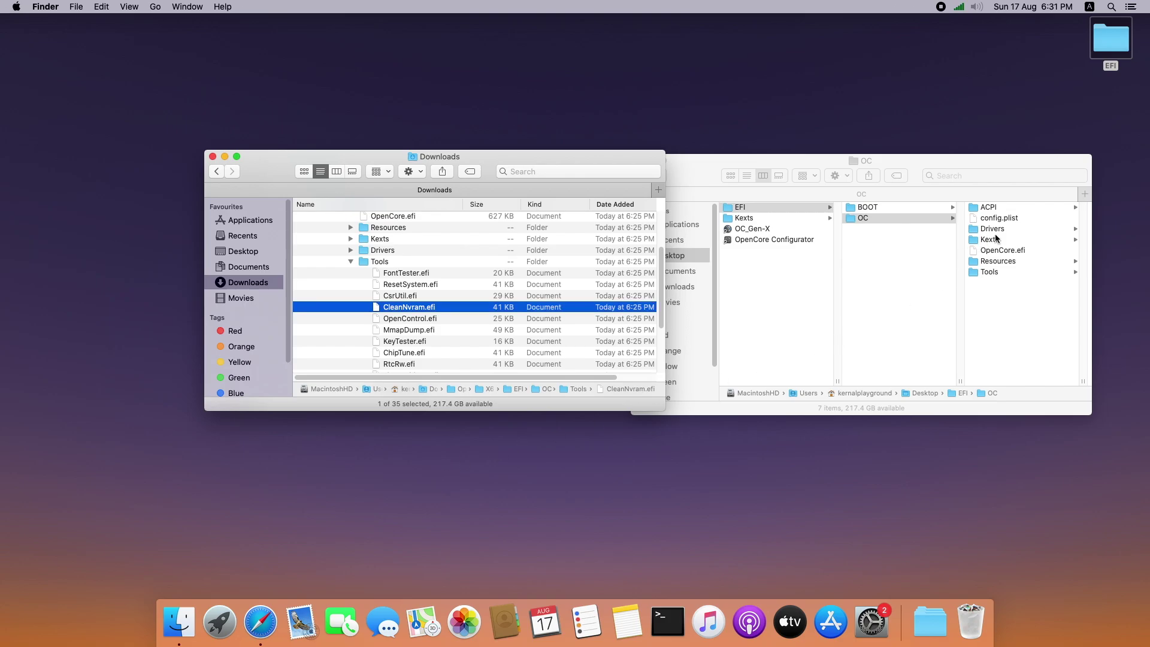
click(991, 272)
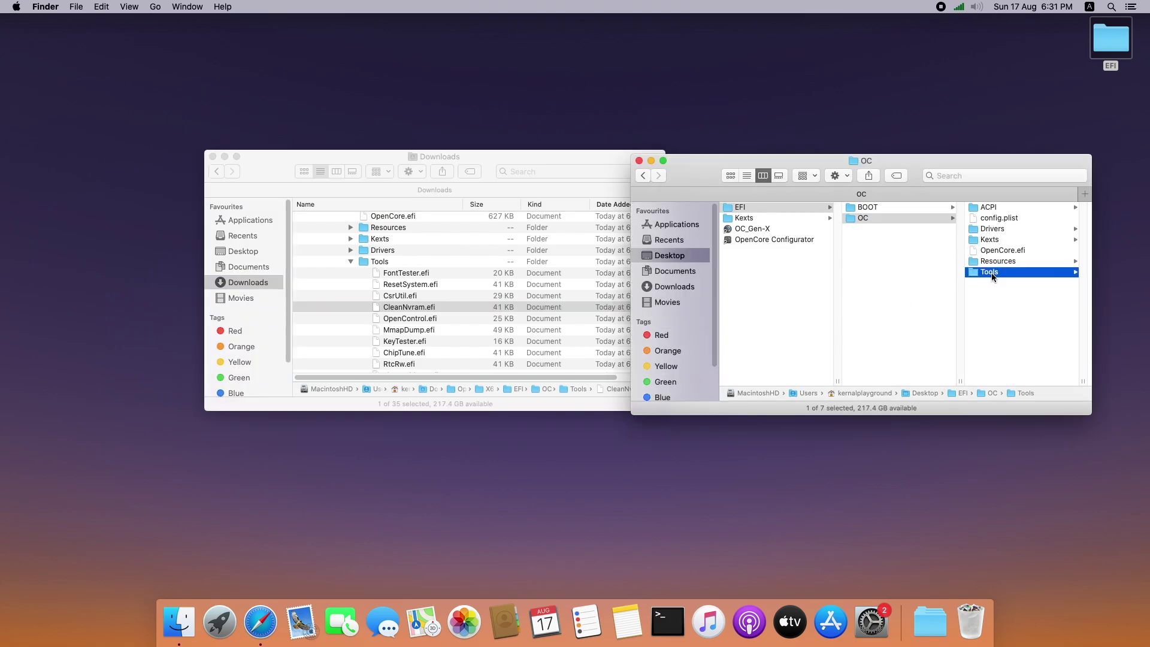
right_click(1009, 295)
click(933, 341)
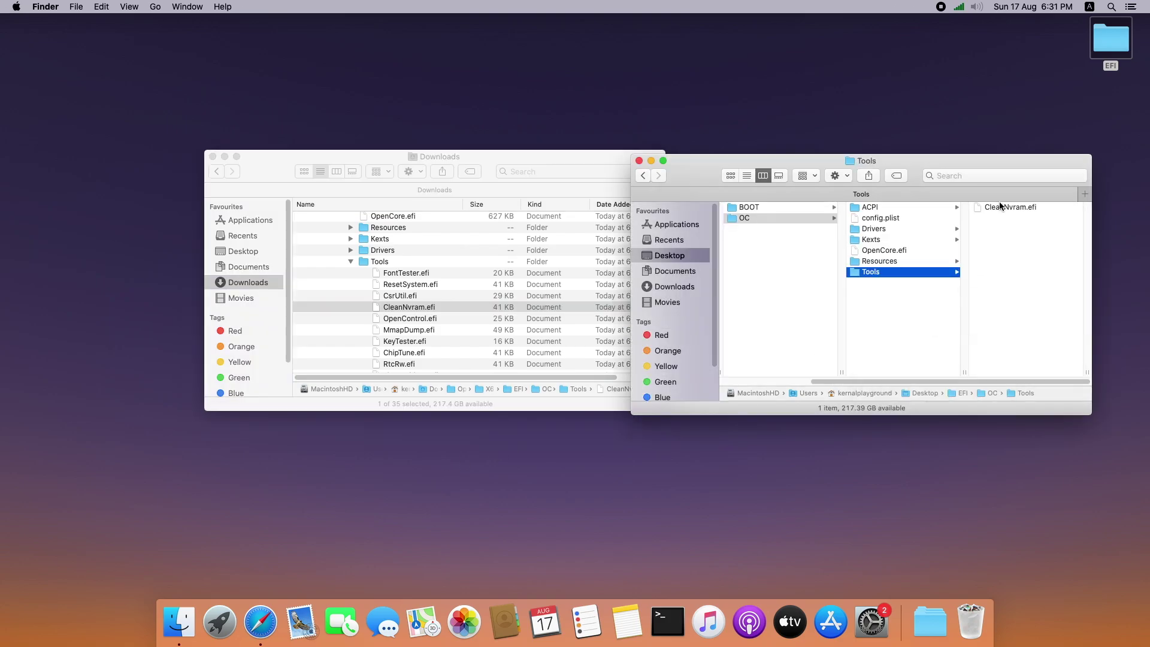
- Collapse the downloaded Tools folder and copy OpenHfsPlus.efi, ResetNvramEntry.efi and OpenRuntime.efi from OpenCore-1's Drivers folder to the clipboard
click(357, 289)
scroll(357, 289, up, 2)
click(352, 298)
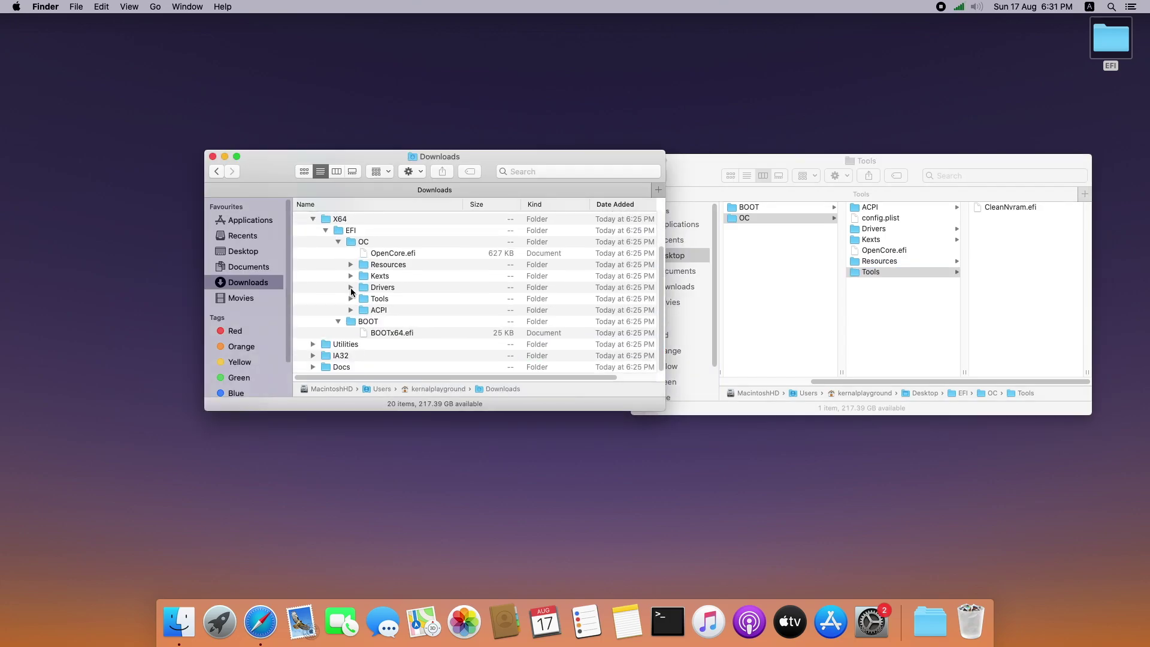
click(350, 288)
scroll(408, 317, down, 3)
click(400, 290)
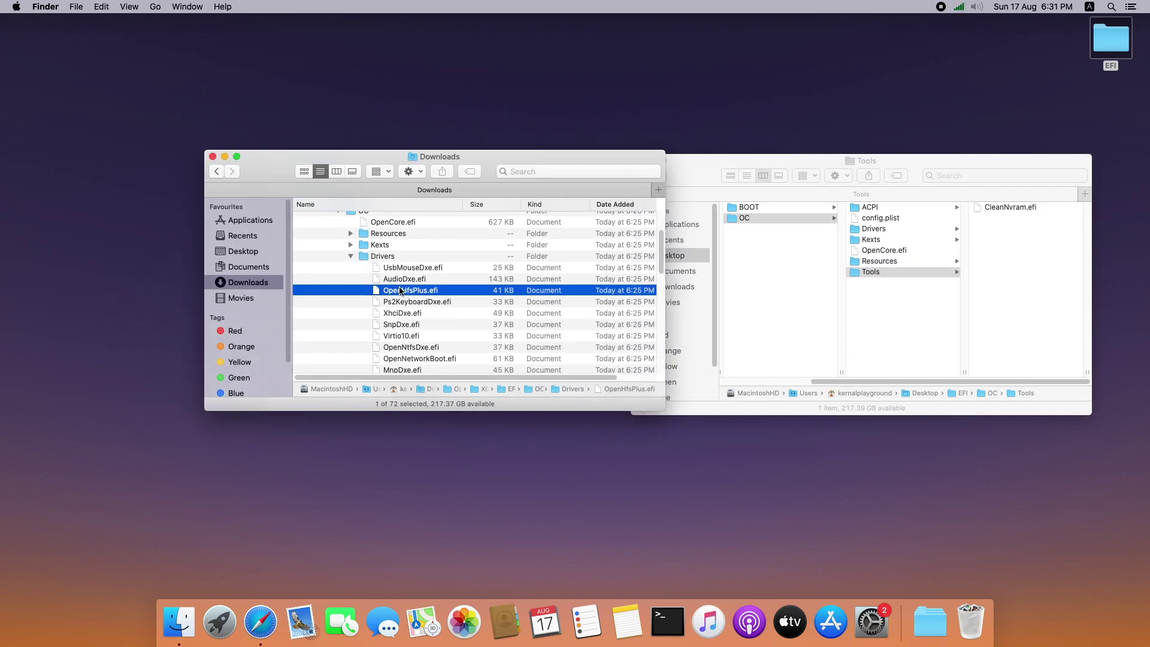
scroll(400, 291, down, 5)
scroll(406, 346, down, 10)
super+click(411, 346)
scroll(412, 345, down, 3)
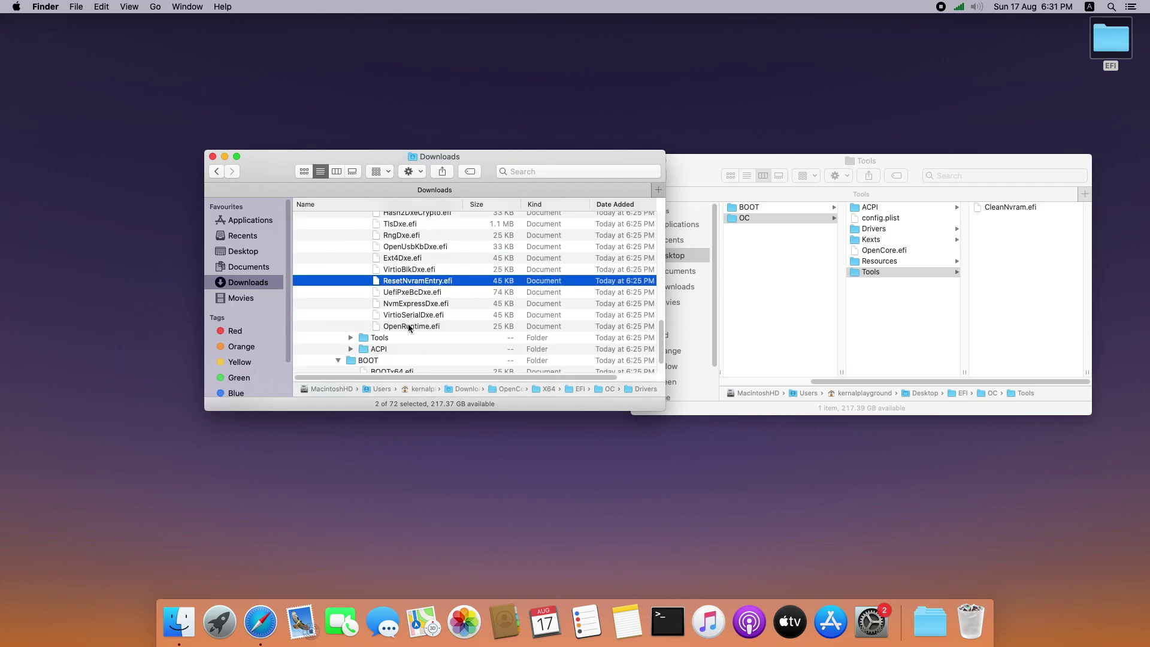
super+click(410, 326)
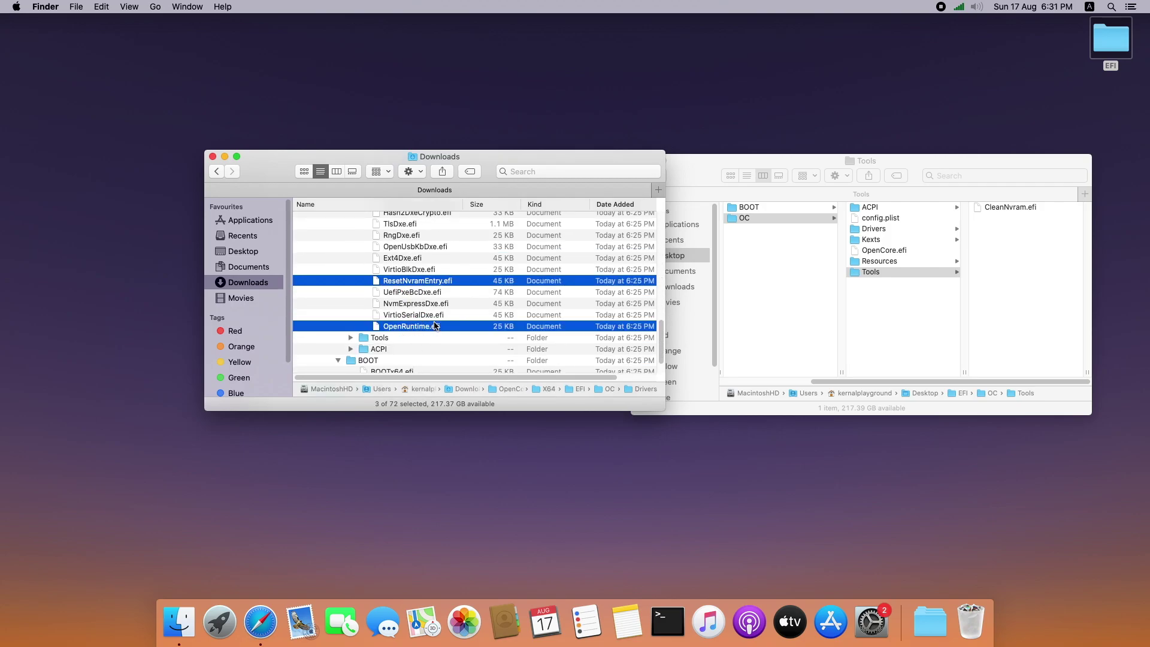
right_click(412, 320)
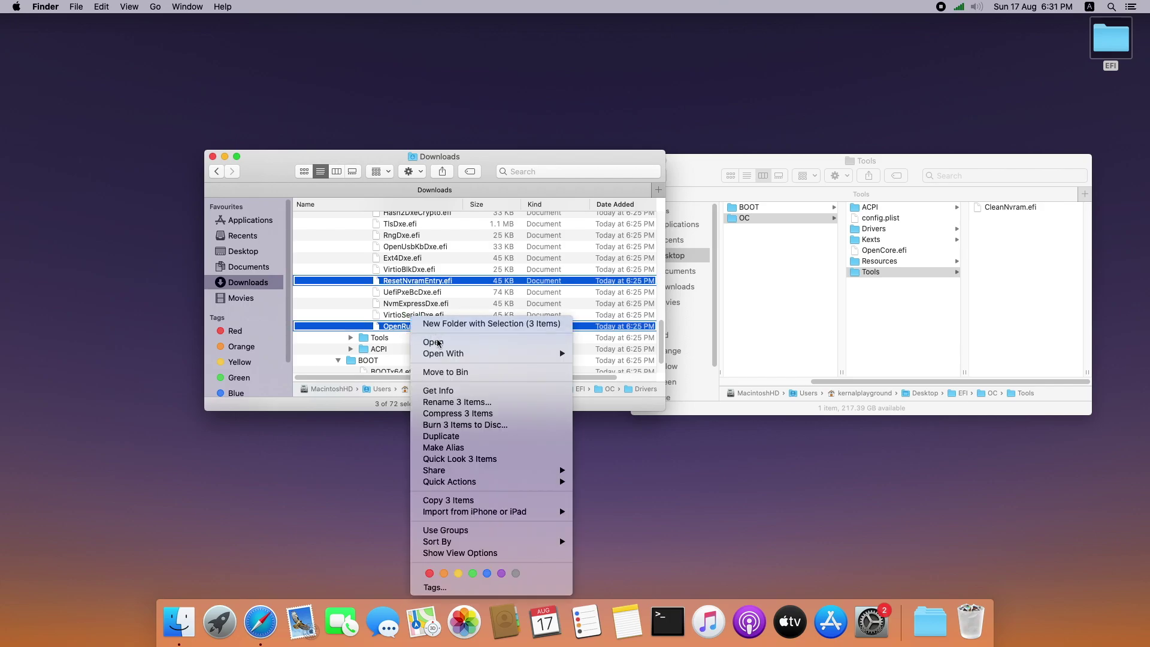
click(453, 501)
- Move the old HfsPlus.efi and OpenRuntime.efi from the desktop EFI's OC/Drivers folder to the Bin
click(887, 230)
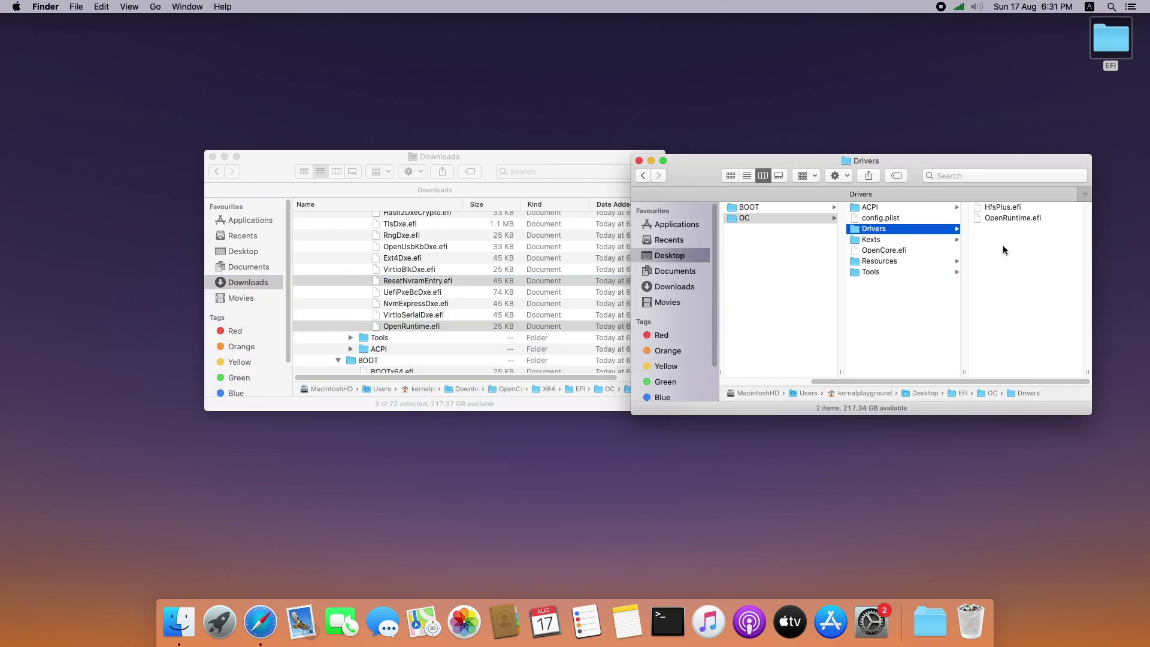
drag(998, 243, 993, 205)
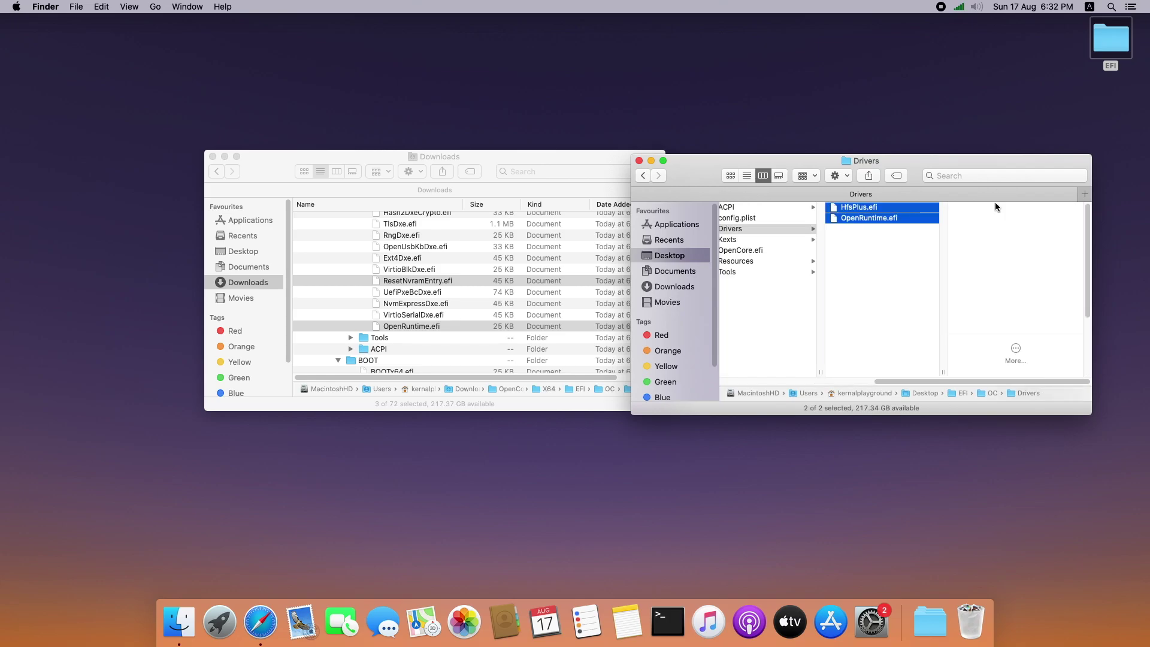
right_click(860, 217)
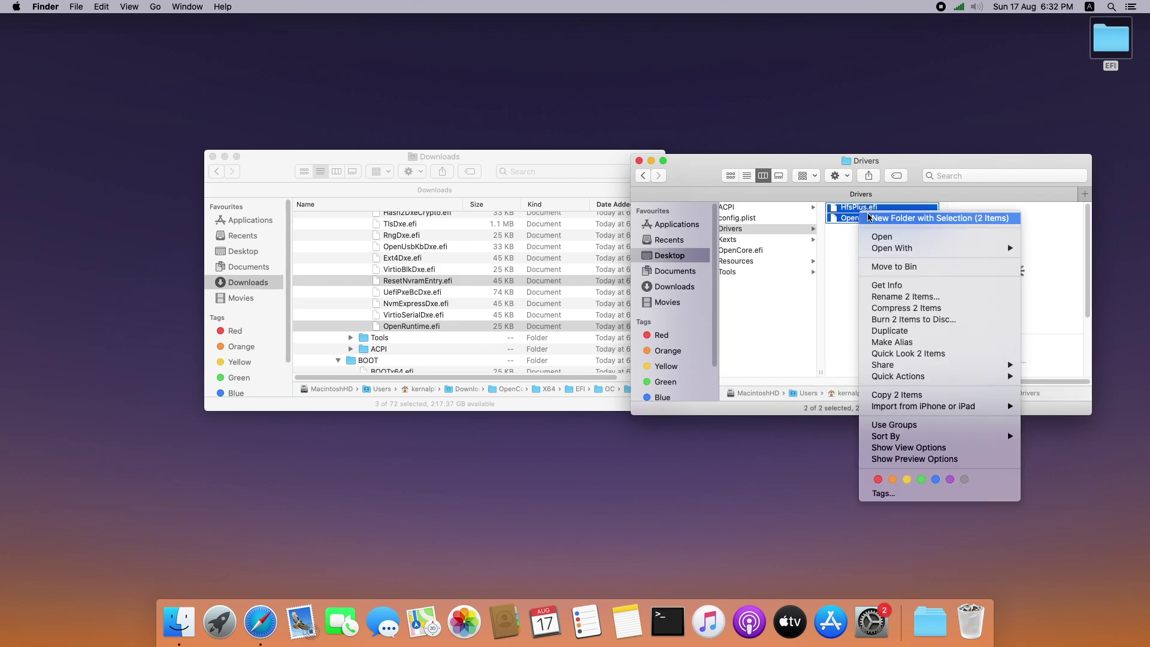
click(899, 268)
- Paste the three copied driver files into the desktop EFI's OC/Drivers folder
right_click(865, 242)
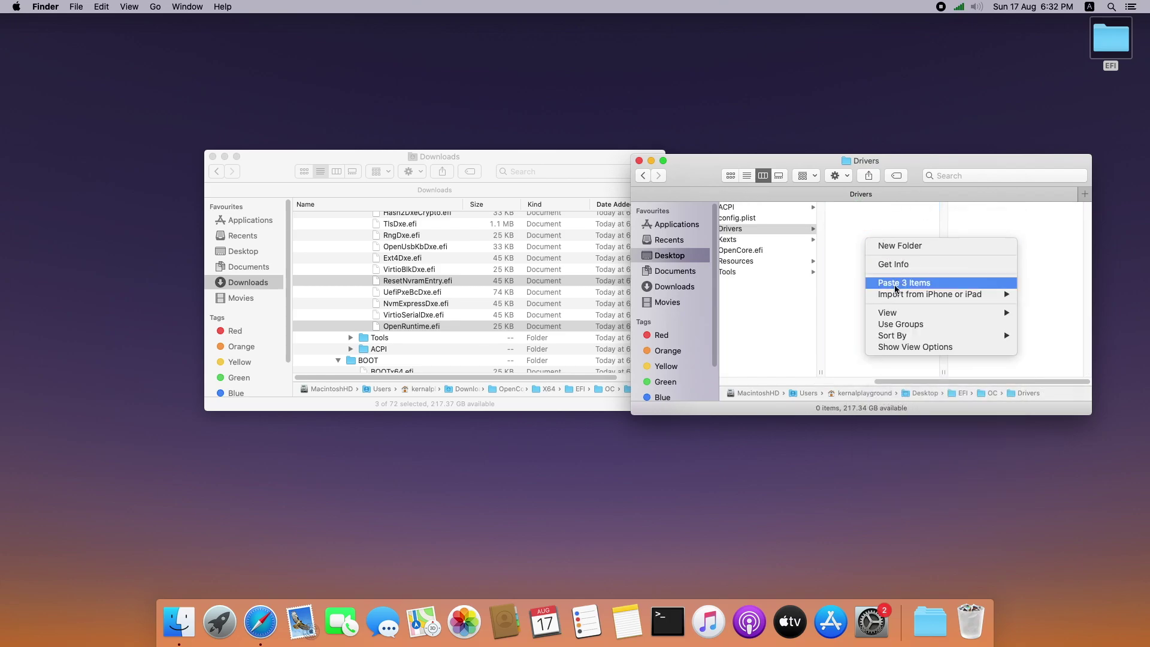
click(895, 284)
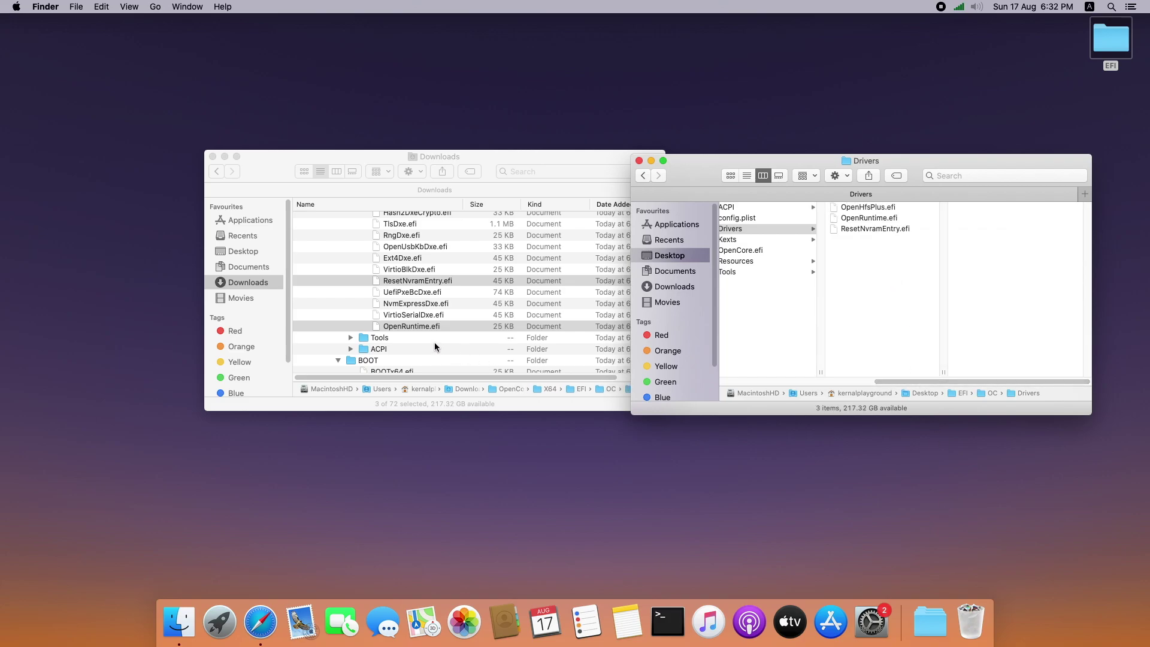
scroll(437, 308, up, 5)
click(436, 308)
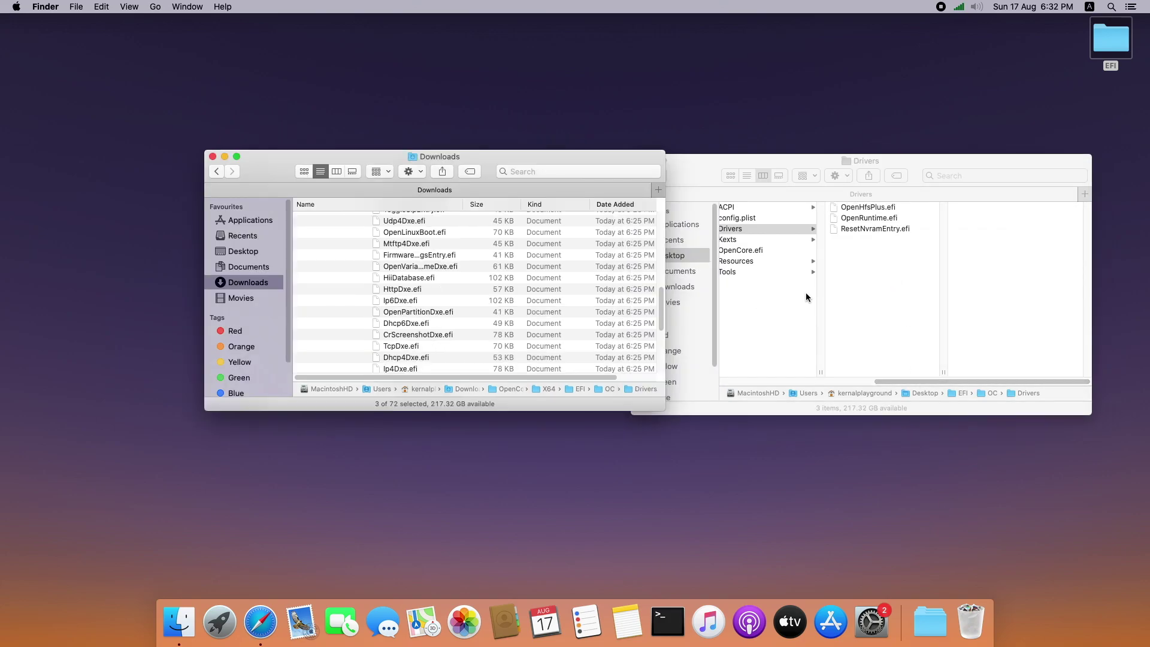
- Copy the Google Drive link under "Apfs Driver Link:" in Notes and open it in Safari
click(629, 613)
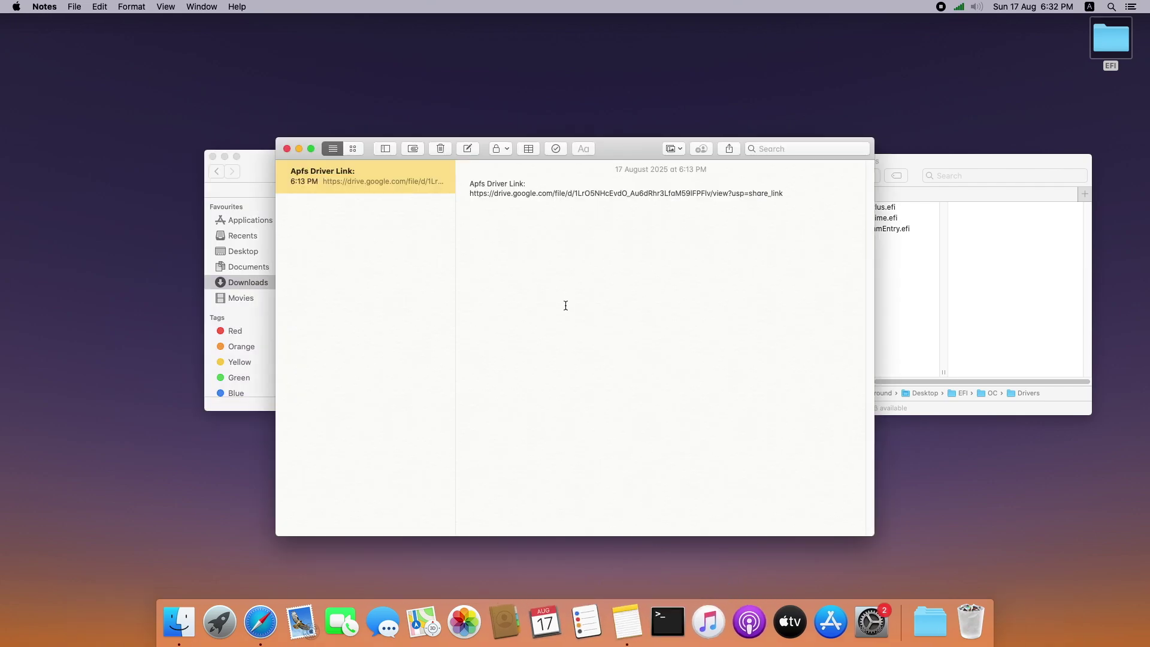
drag(788, 194, 464, 192)
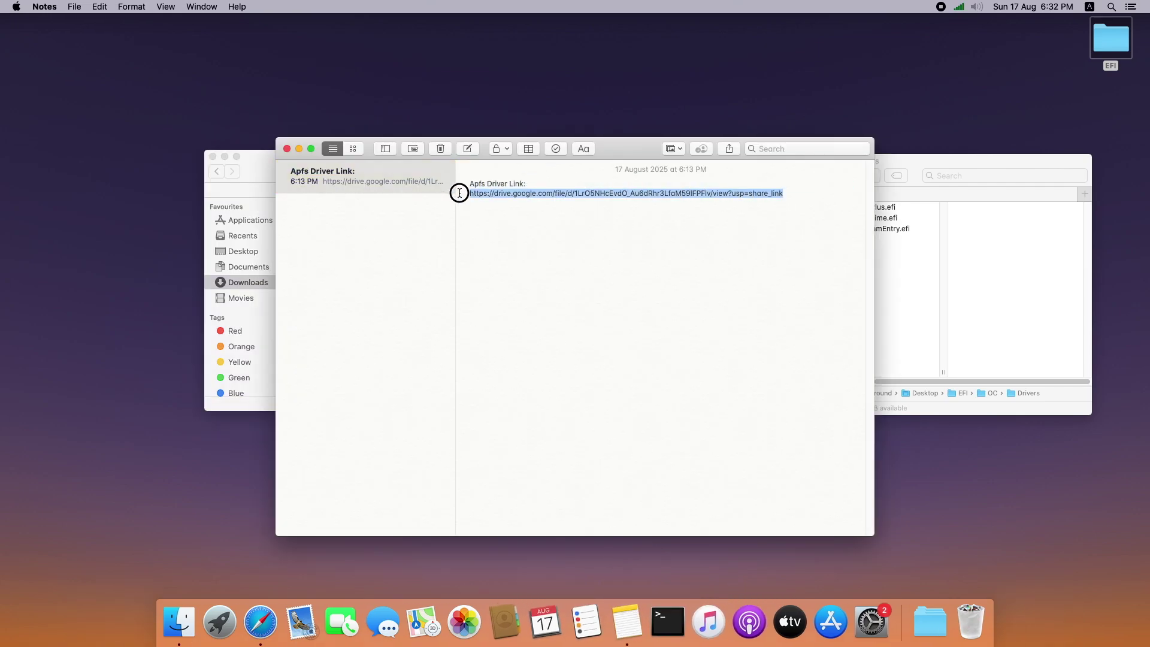
right_click(522, 195)
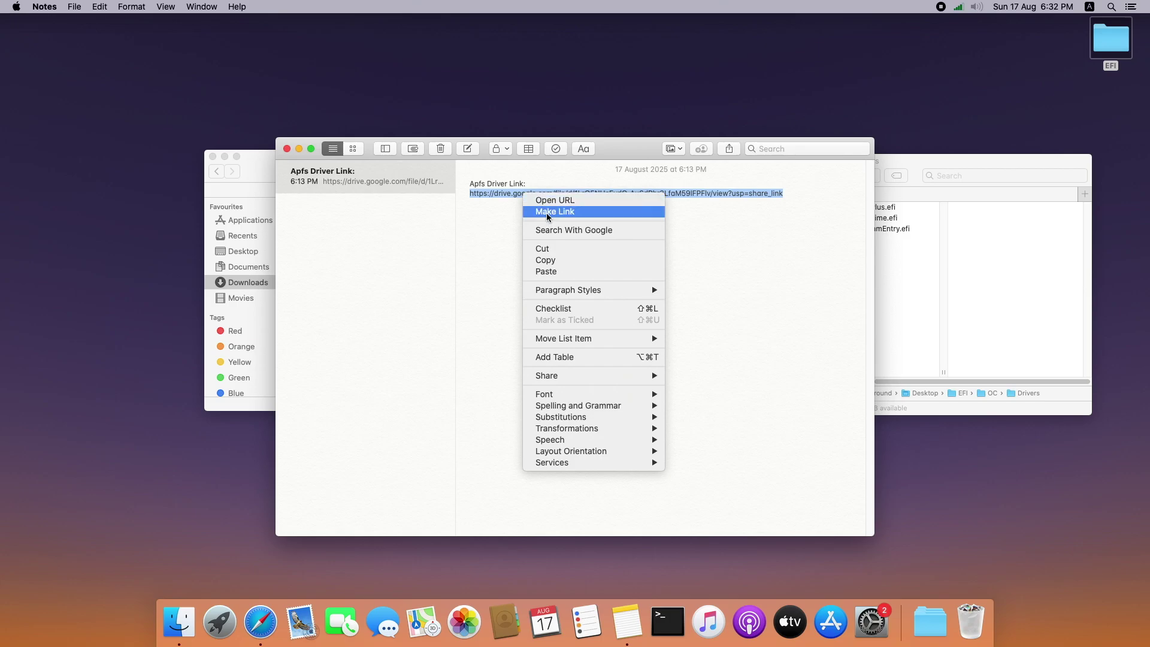
click(550, 261)
click(261, 621)
key(super+v)
key(Return)
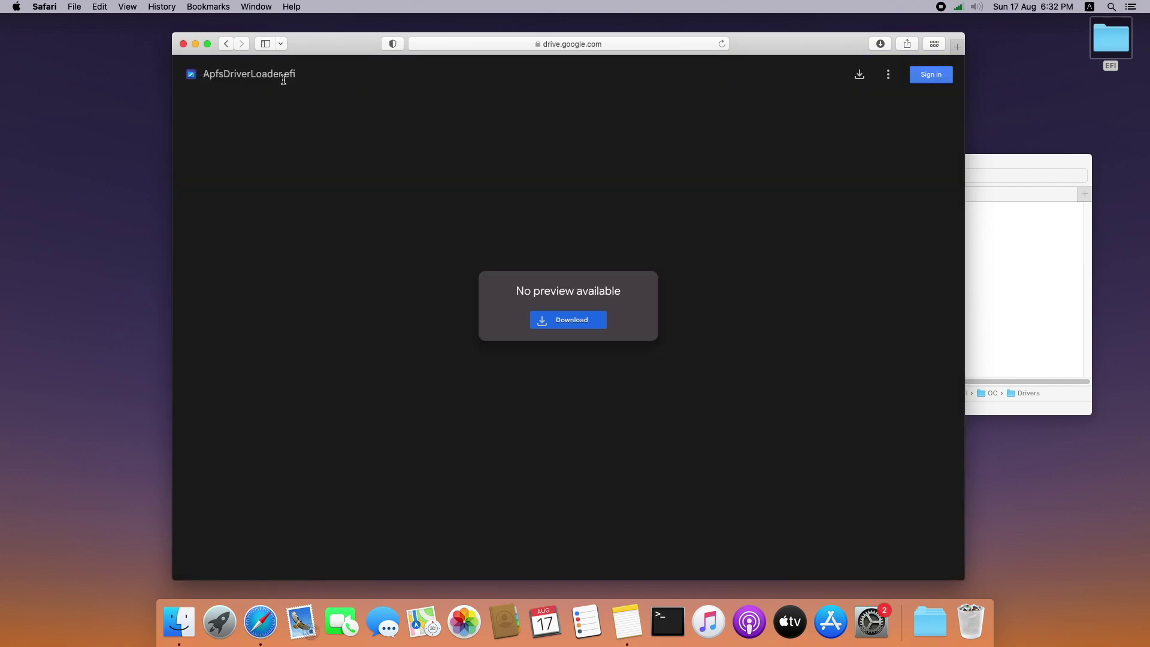
- Download ApfsDriverLoader.efi from Google Drive despite the virus scan warning, allowing downloads from drive.usercontent.google.com
click(556, 318)
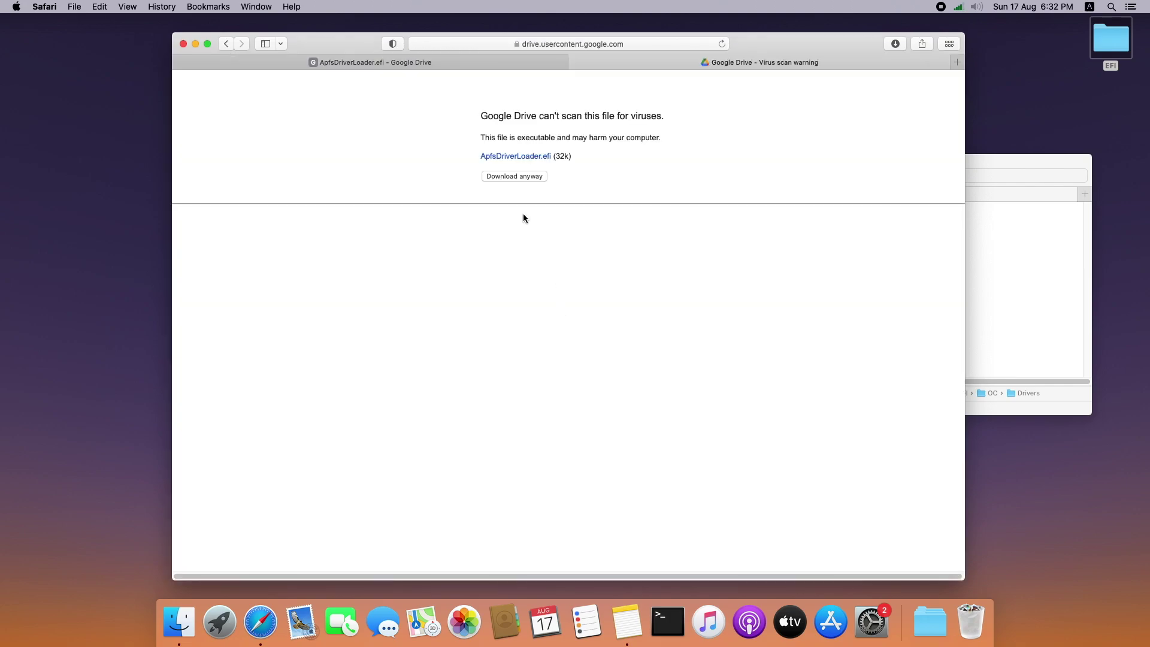
click(509, 176)
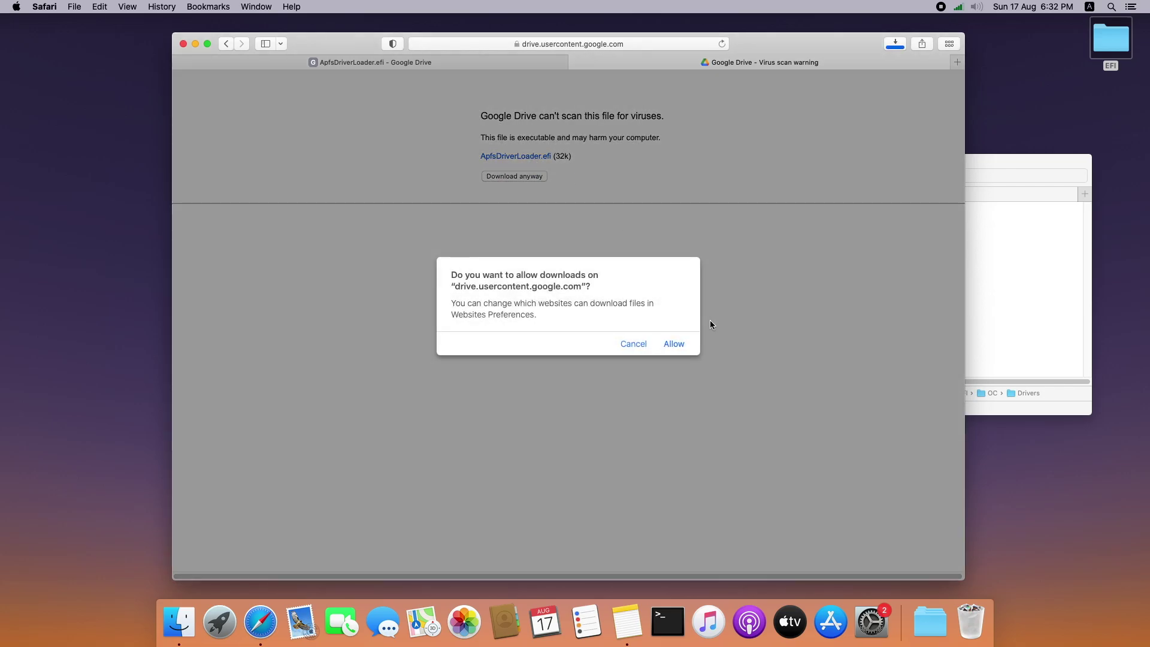
click(672, 341)
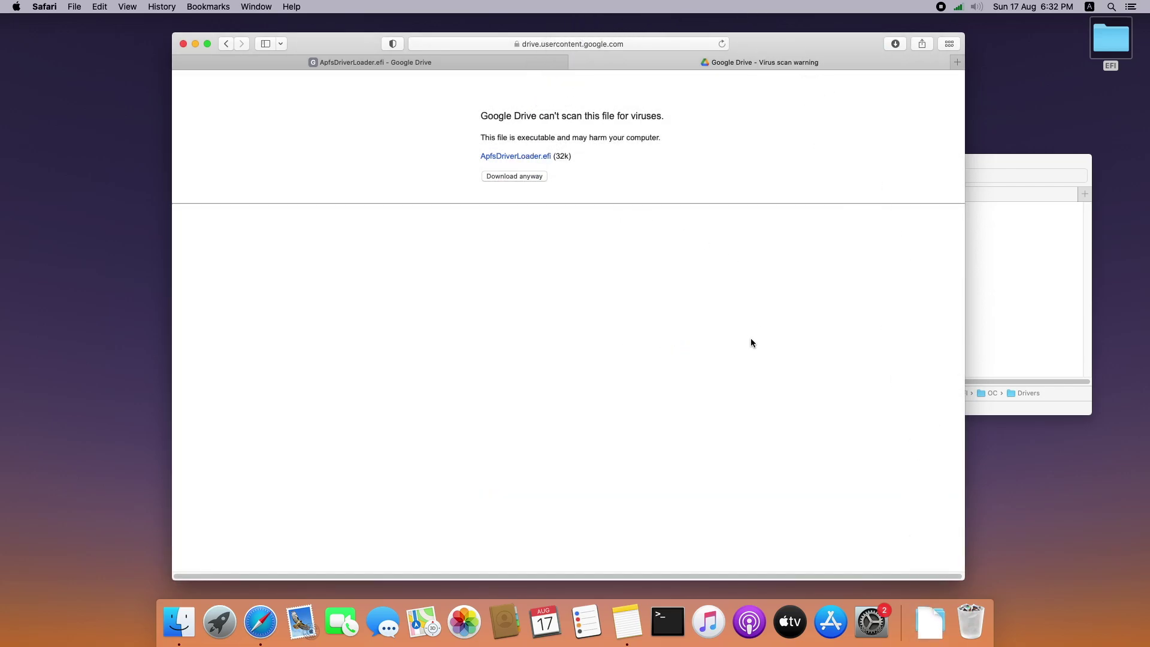
- Close the browser window and place the downloaded ApfsDriverLoader.efi in the desktop EFI's OC/Drivers folder in Finder
key(super+shift+w)
click(930, 622)
drag(948, 537, 873, 236)
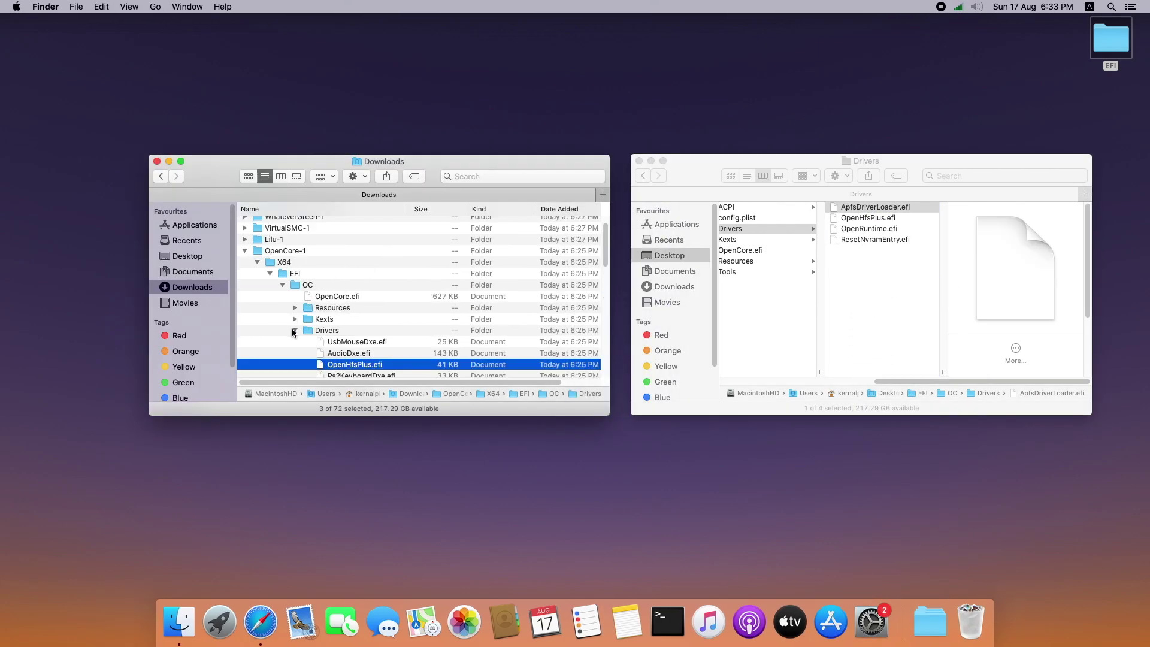
- Collapse the OpenCore-1 X64 folders in Downloads and expand Docs/AcpiSamples/Binaries
click(294, 332)
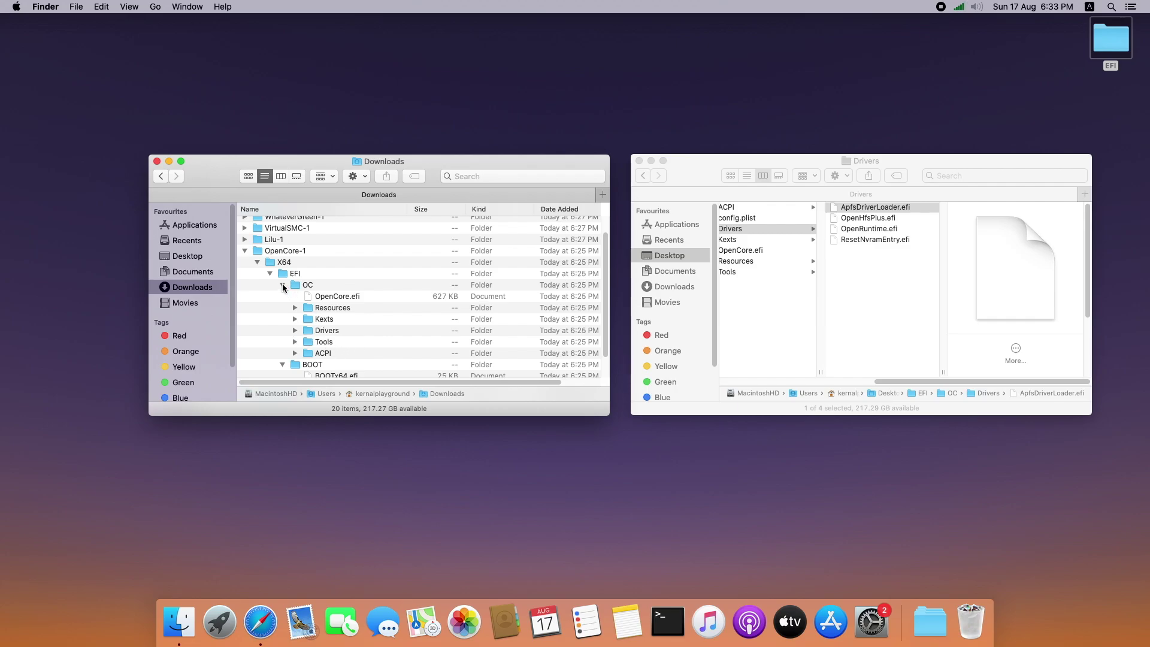
click(283, 286)
click(270, 303)
click(257, 291)
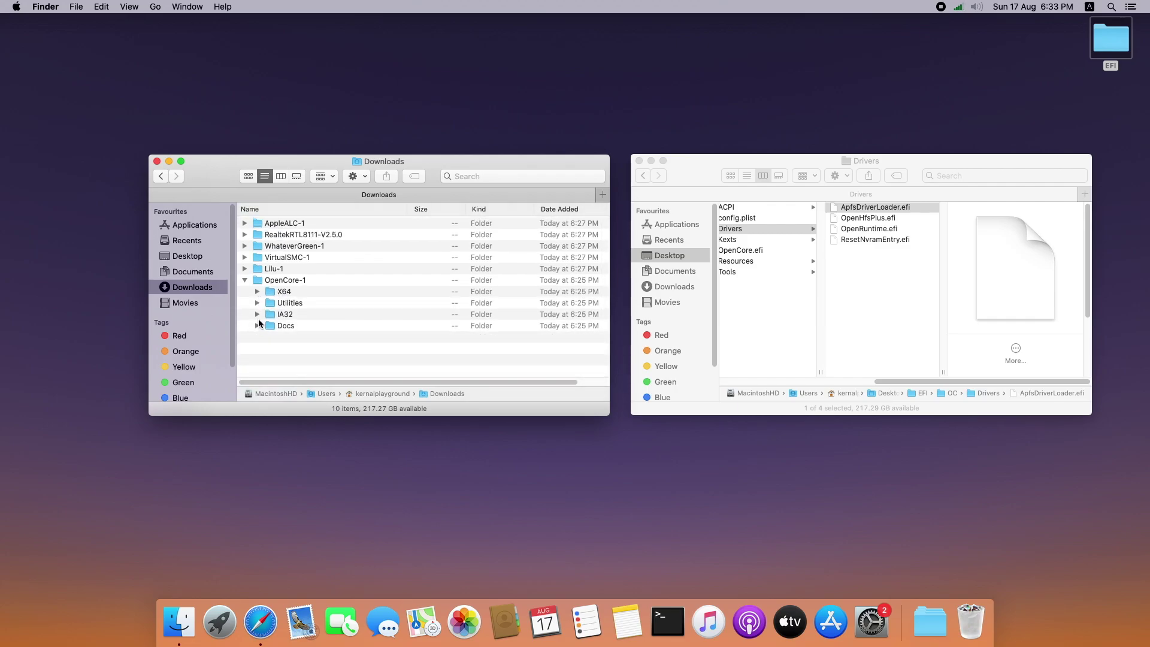
click(257, 326)
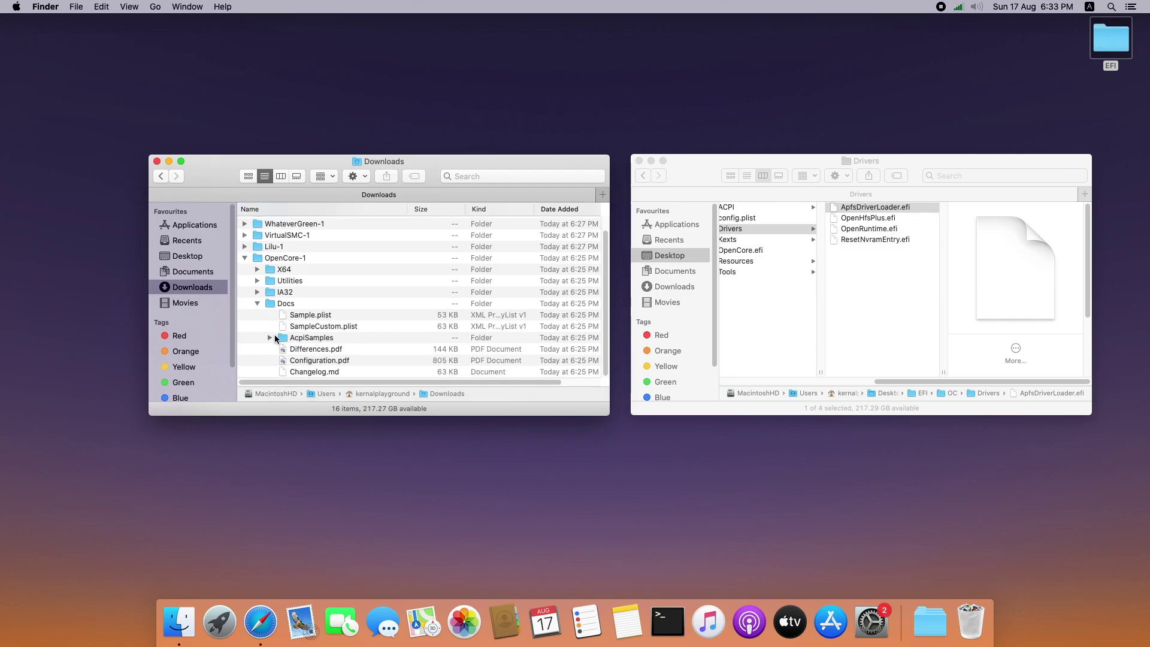
click(269, 338)
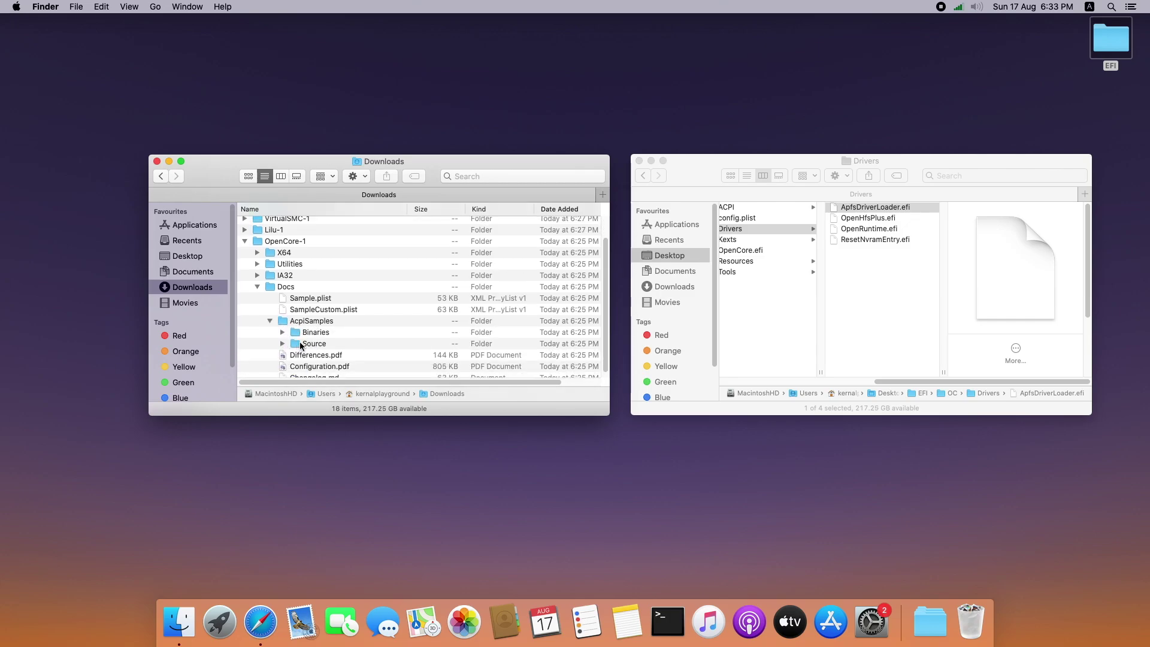
click(282, 332)
- Copy SSDT-SBUS-MCHC.aml, SSDT-EC-USBX.aml and SSDT-PLUG.aml from the AcpiSamples/Binaries folder
scroll(322, 345, down, 3)
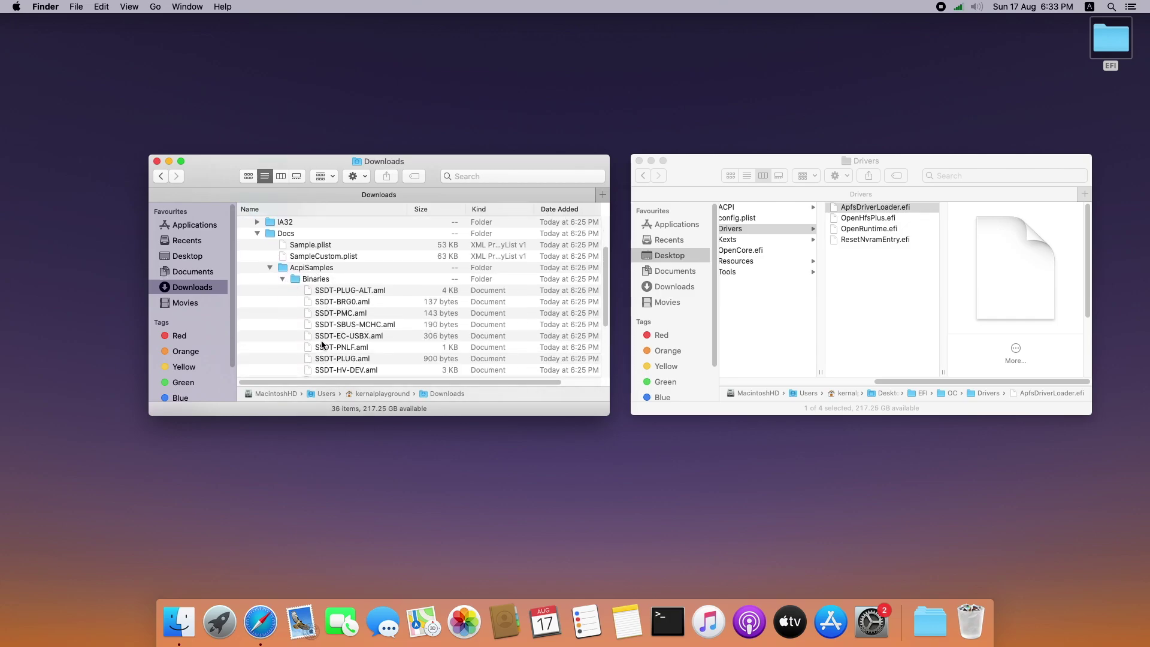
scroll(326, 346, down, 1)
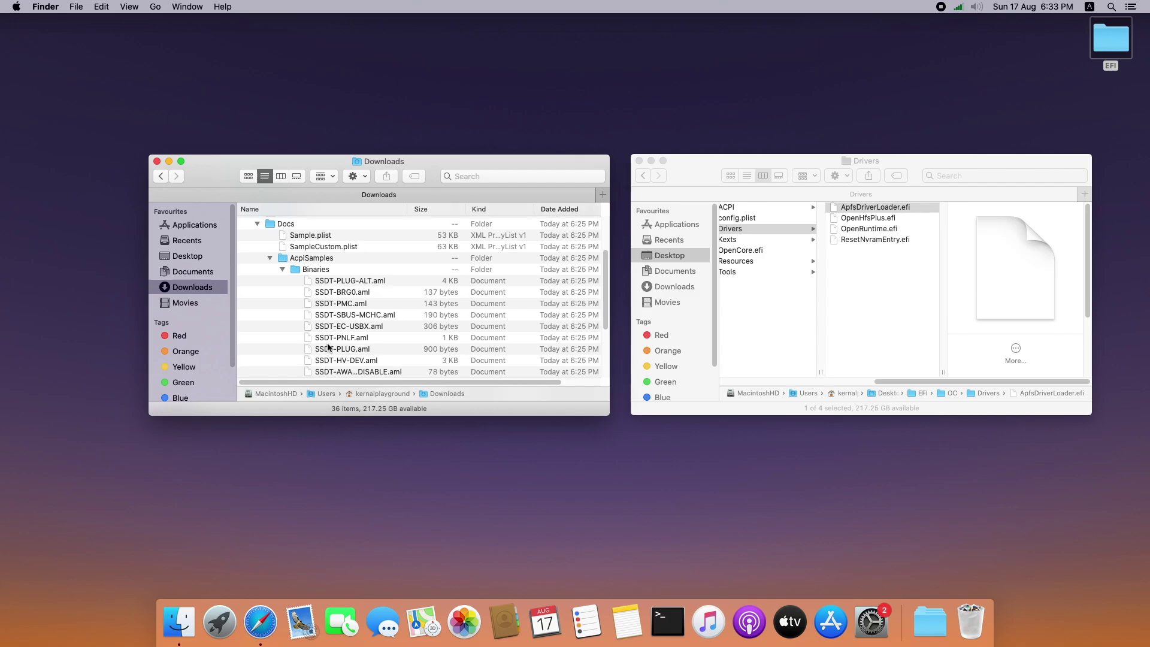
click(352, 316)
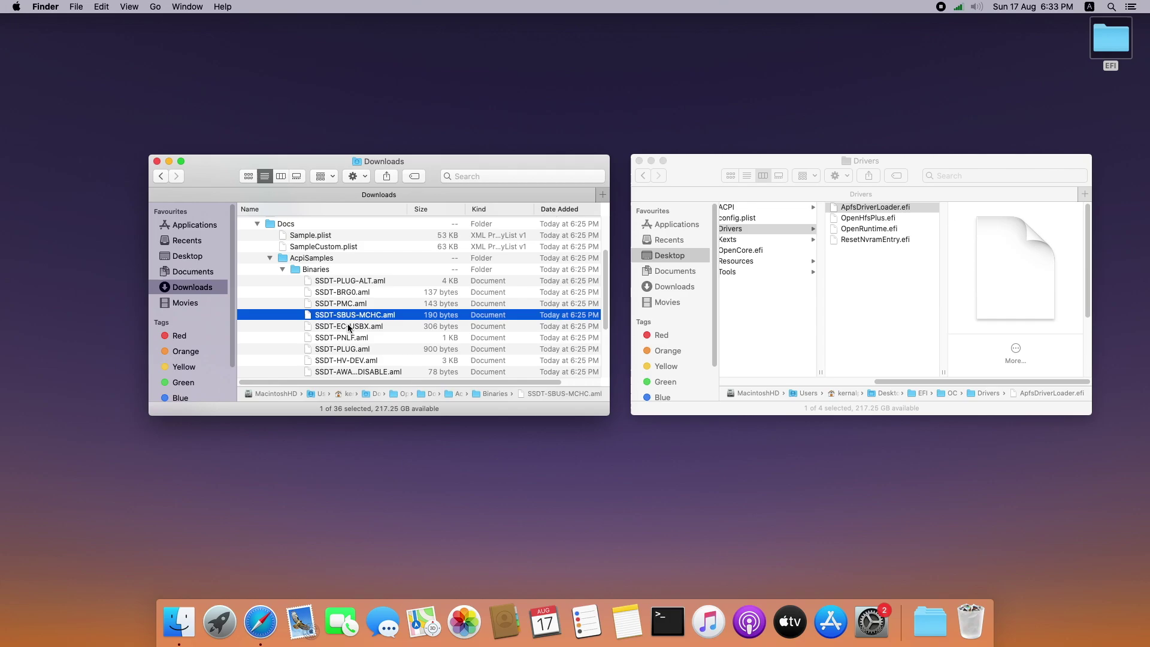
super+click(349, 327)
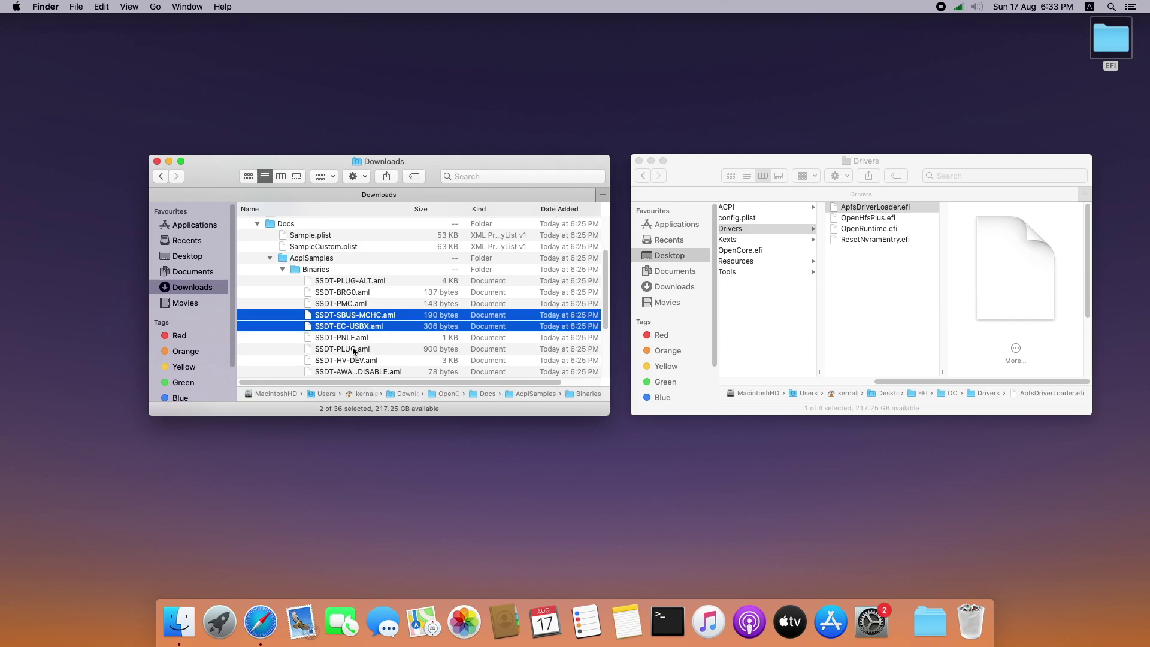
super+click(354, 351)
right_click(351, 317)
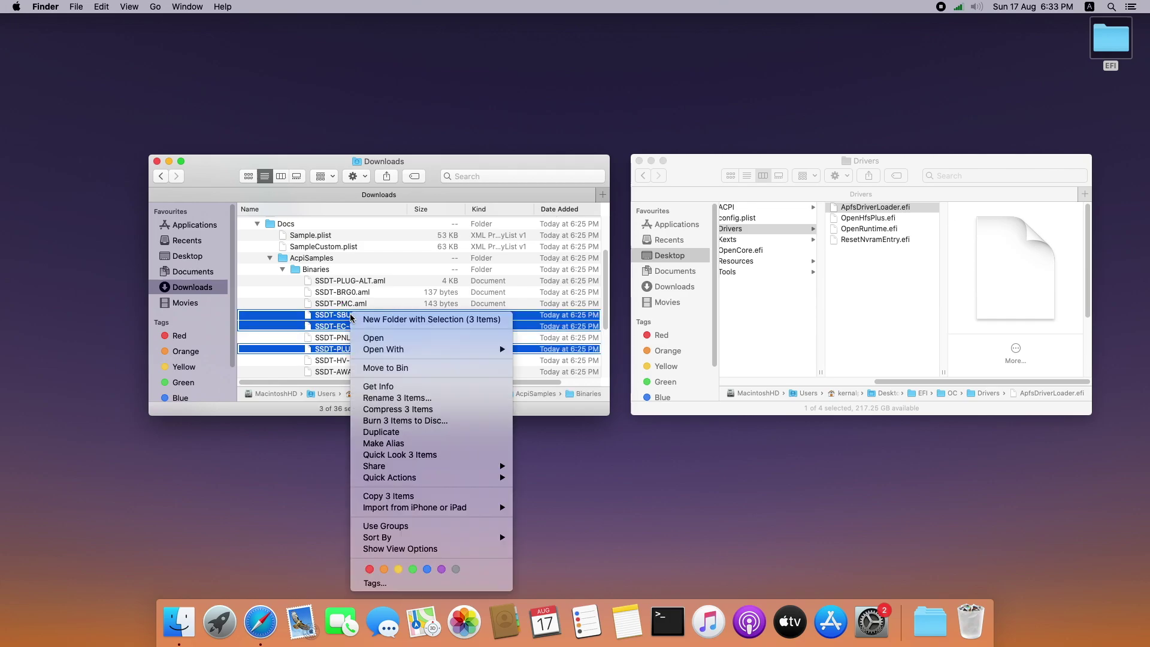
click(388, 496)
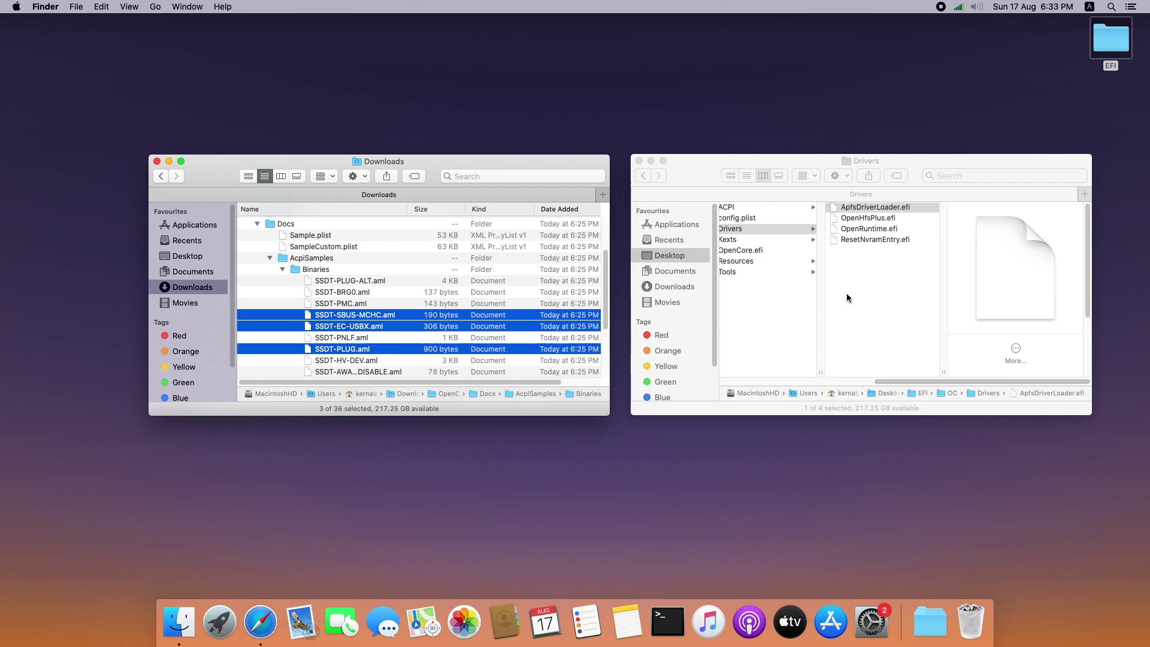
- Paste the three copied SSDT files into the desktop EFI's OC/ACPI folder
click(847, 301)
click(757, 308)
click(874, 210)
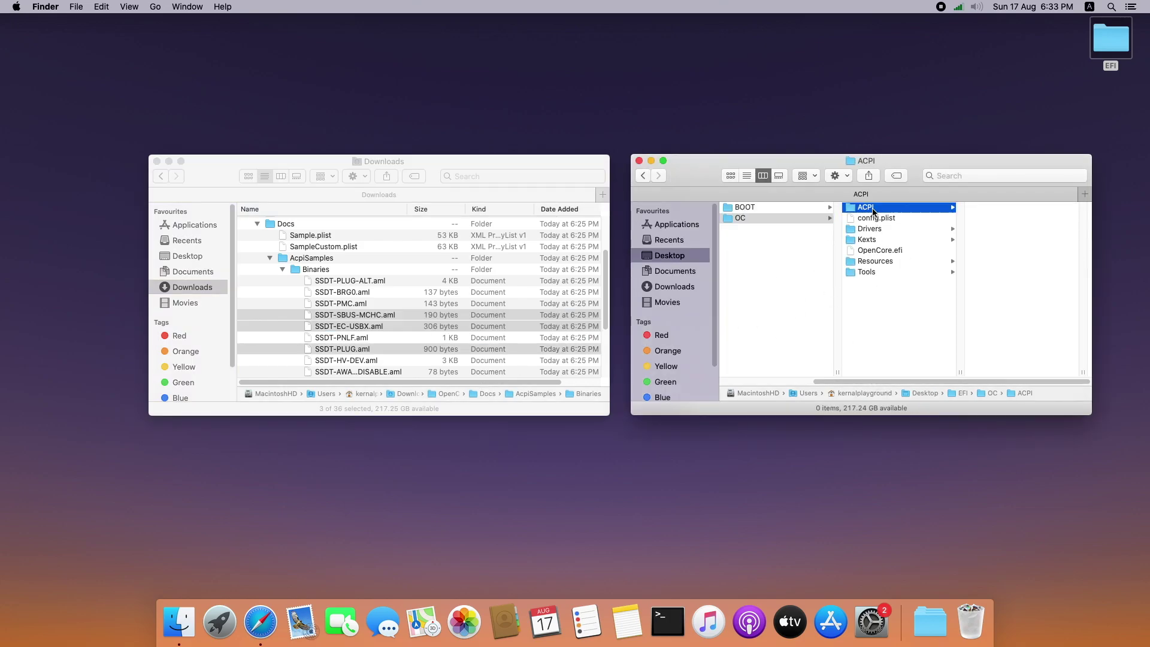
right_click(1005, 225)
click(937, 272)
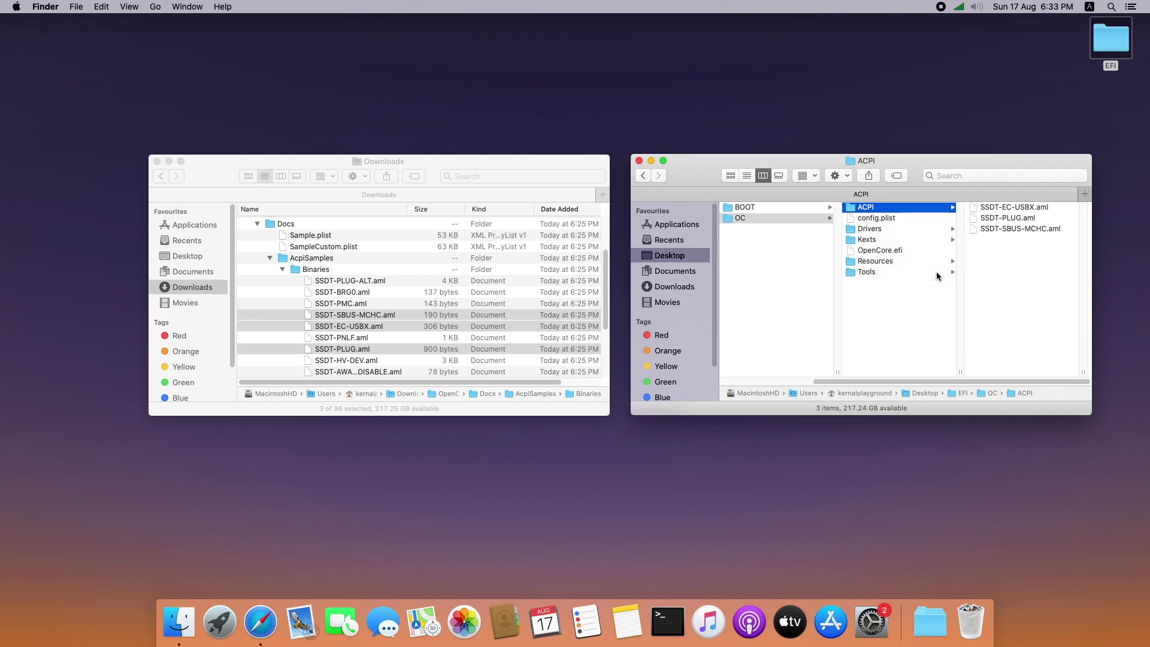
- Show the EFI's OC/Kexts folder in one Finder window and copy all seven kexts from the desktop Kexts folder in the other
click(879, 241)
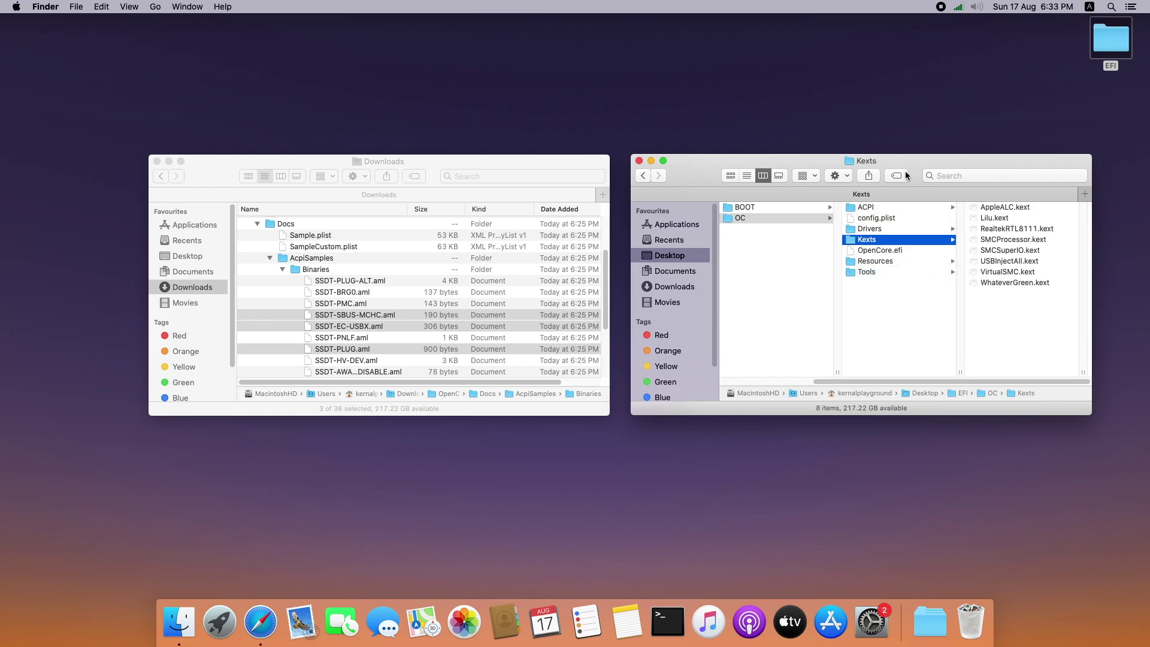
drag(914, 165, 920, 158)
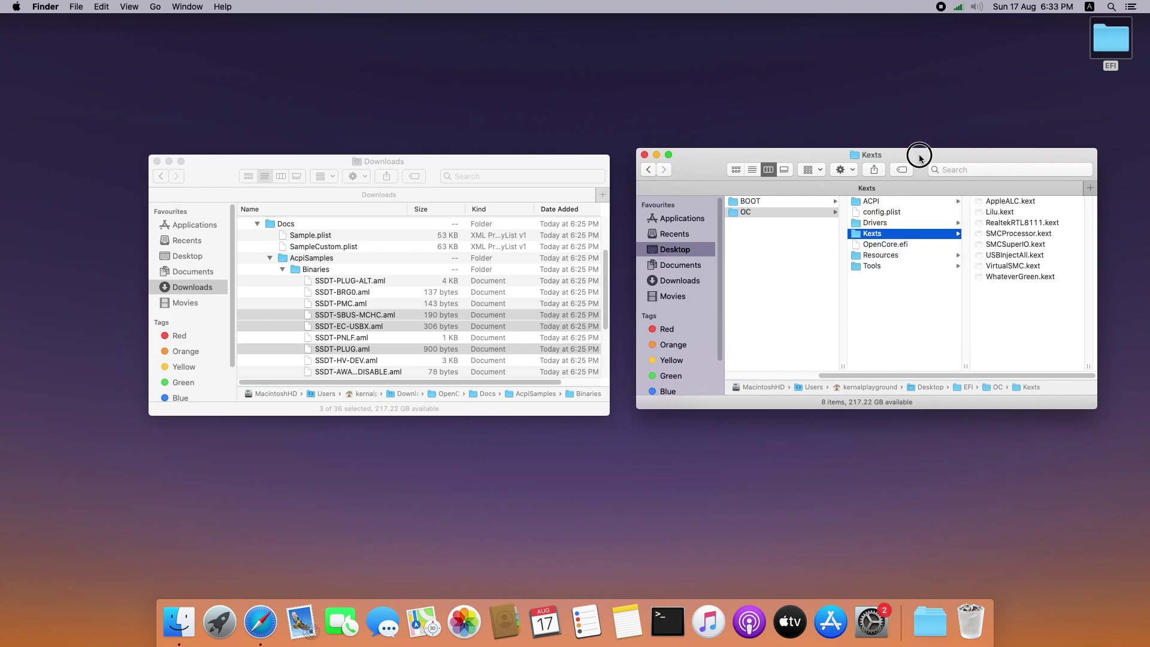
click(465, 157)
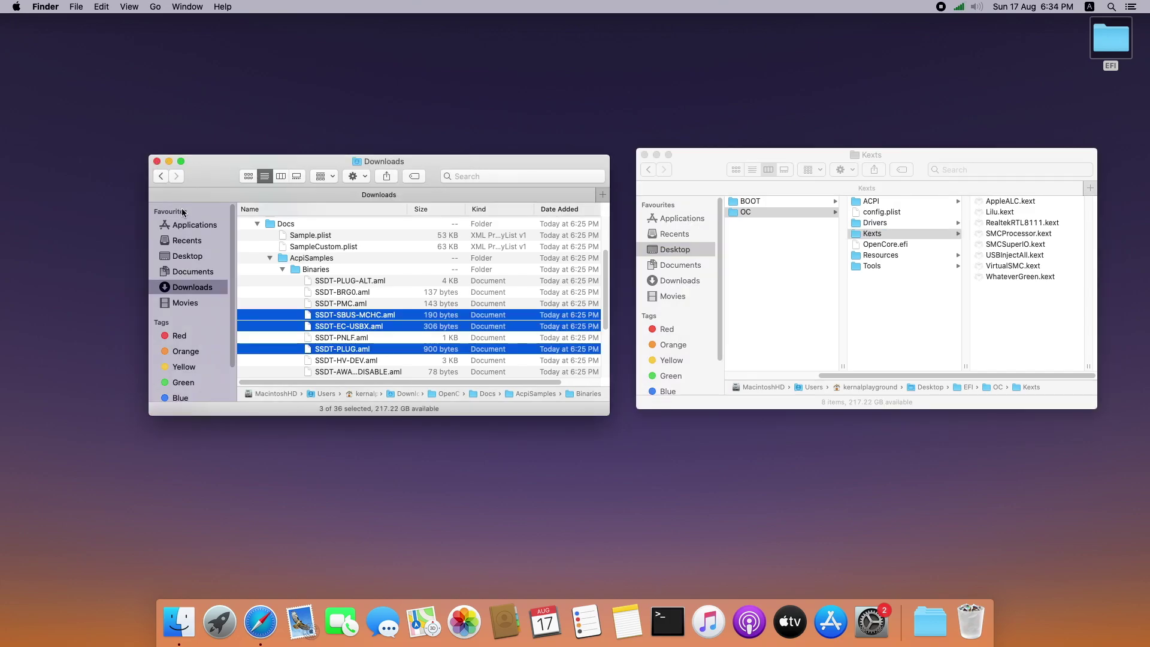
click(200, 263)
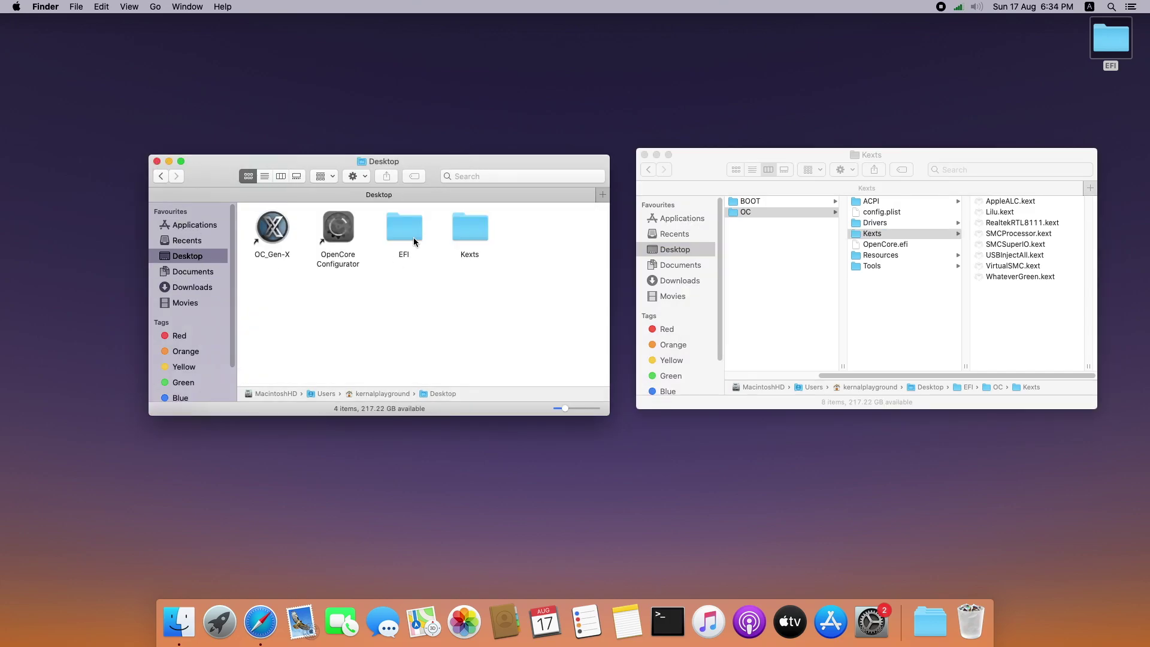
double_click(479, 233)
drag(557, 362, 264, 226)
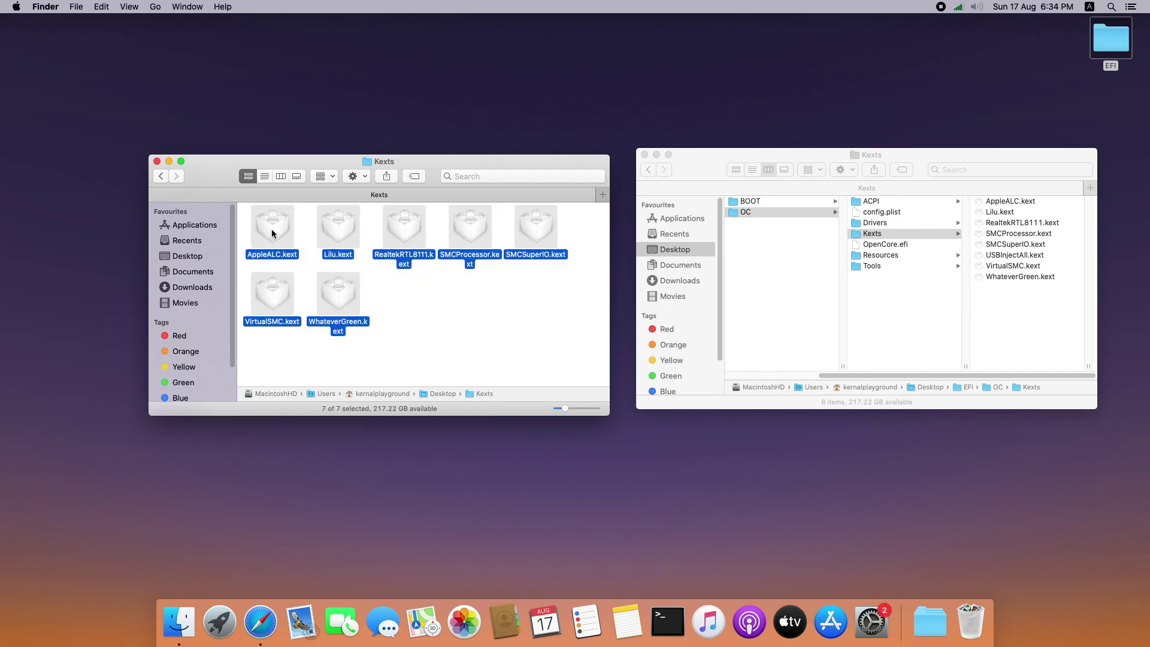
right_click(273, 229)
click(319, 411)
- Paste the seven copied kexts into the EFI's OC/Kexts folder, replacing the existing versions
click(997, 320)
right_click(997, 320)
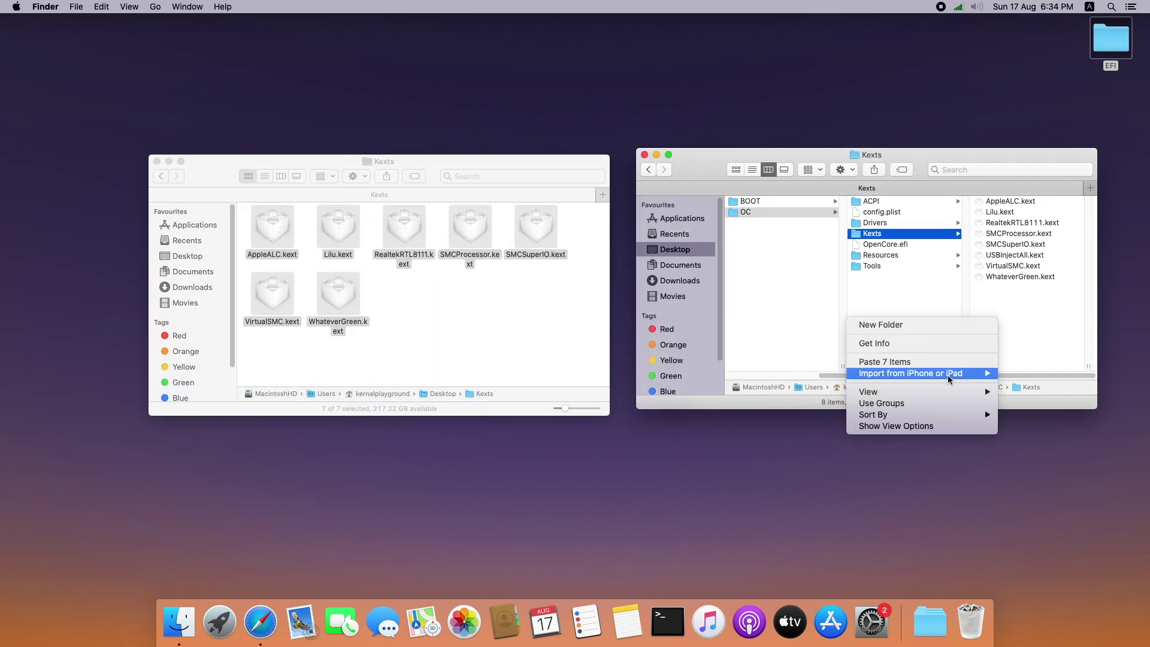
click(902, 362)
click(681, 251)
click(848, 254)
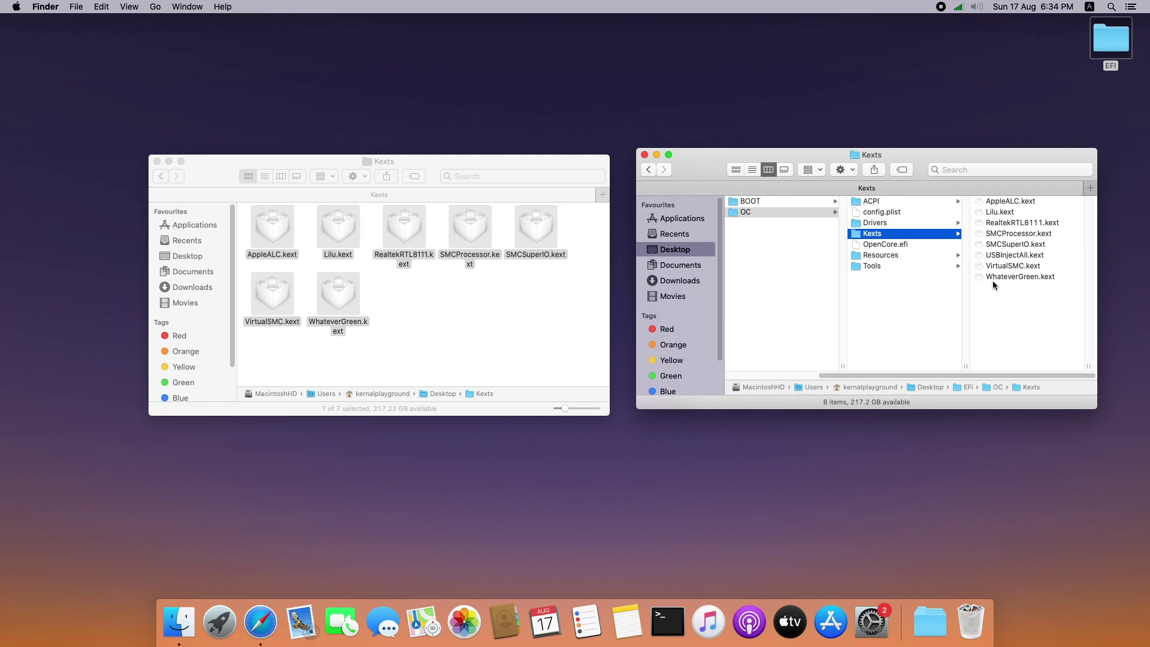
- Open the EFI's OC/config.plist in OpenCore Configurator and dismiss the OpenCore Validator report
click(651, 213)
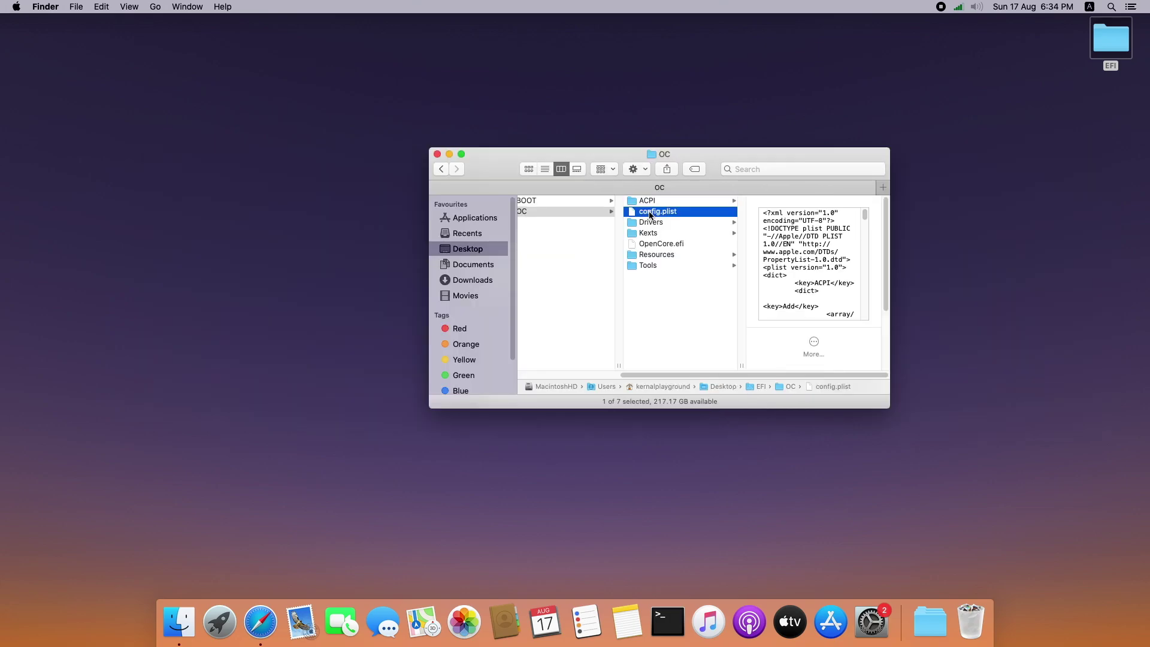
right_click(651, 215)
mouse_move(748, 227)
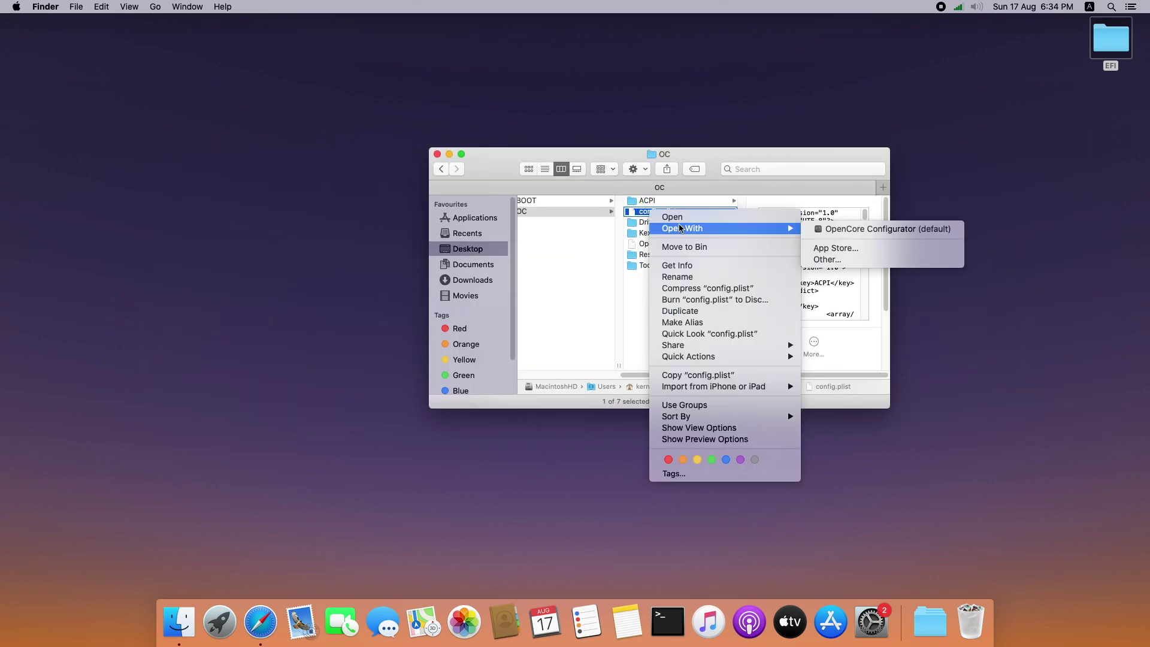
click(847, 229)
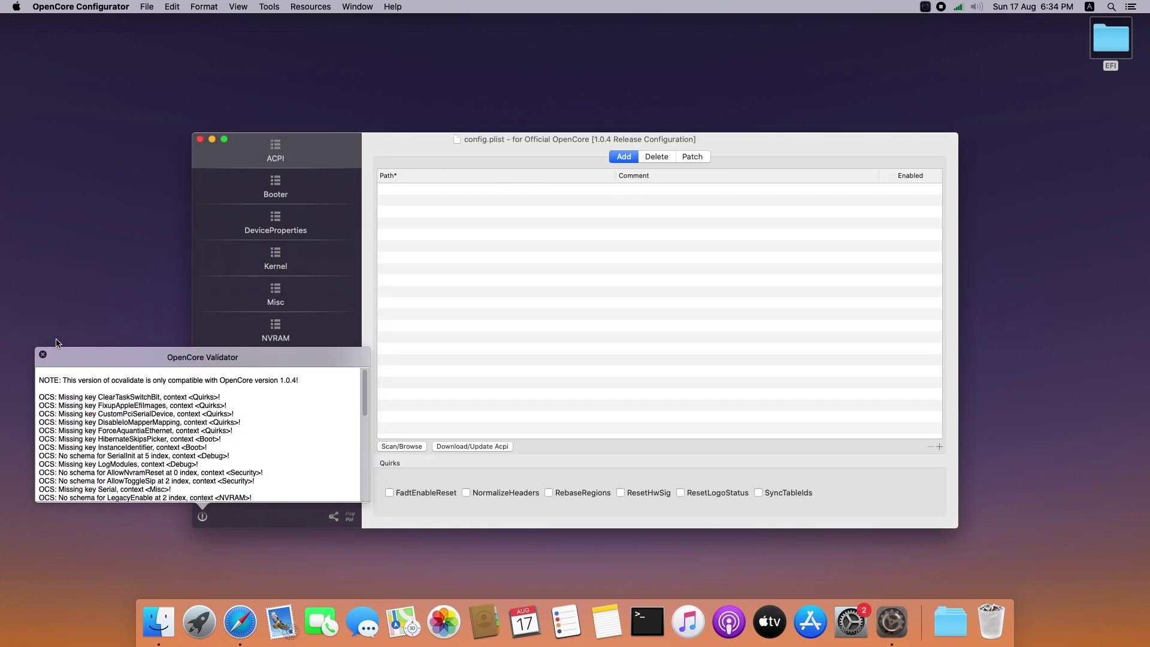
click(44, 355)
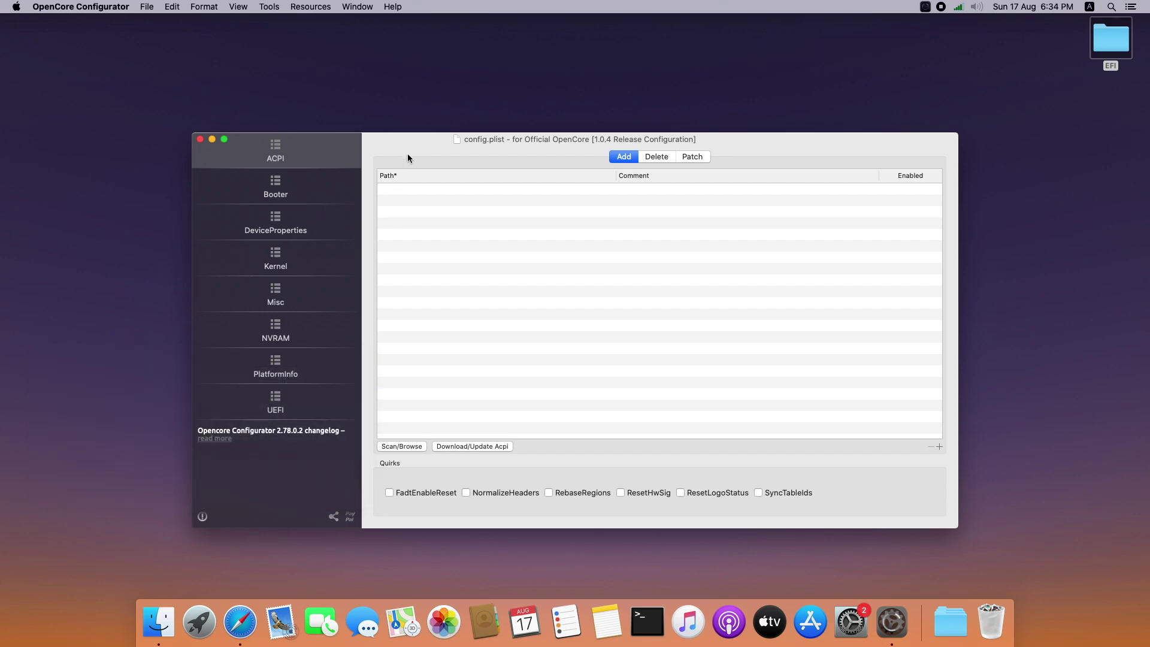
- Add SSDT-EC-USBX.aml, SSDT-PLUG.aml and SSDT-SBUS-MCHC.aml from the desktop EFI/OC/ACPI folder to the config's ACPI Add list
click(426, 285)
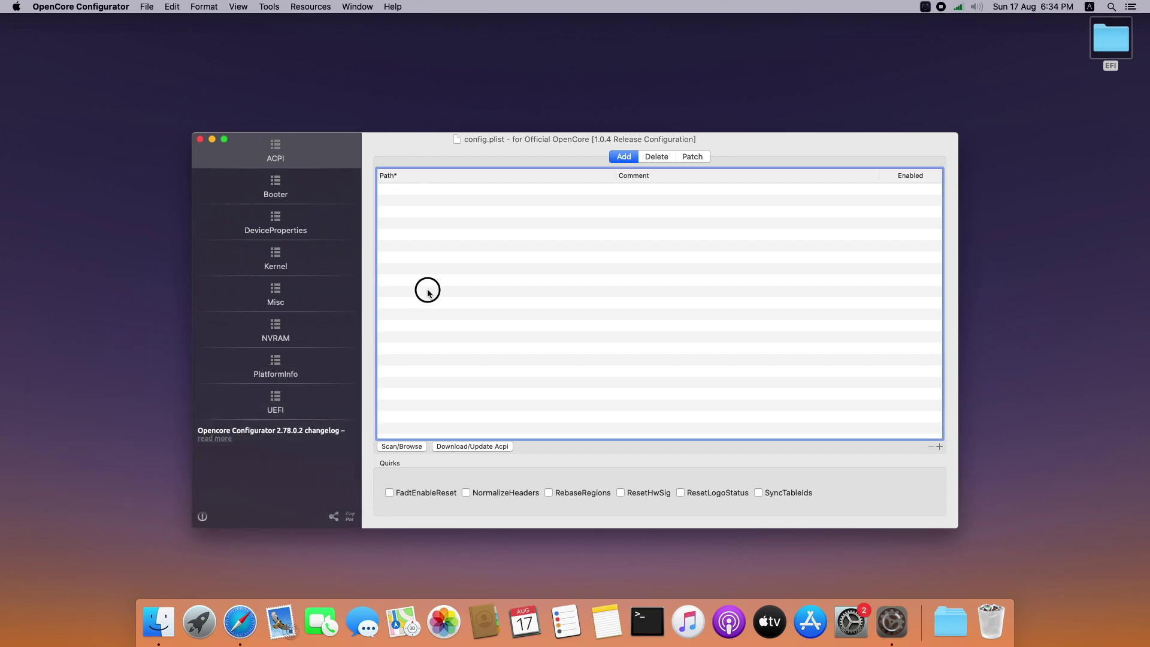
click(404, 447)
click(382, 173)
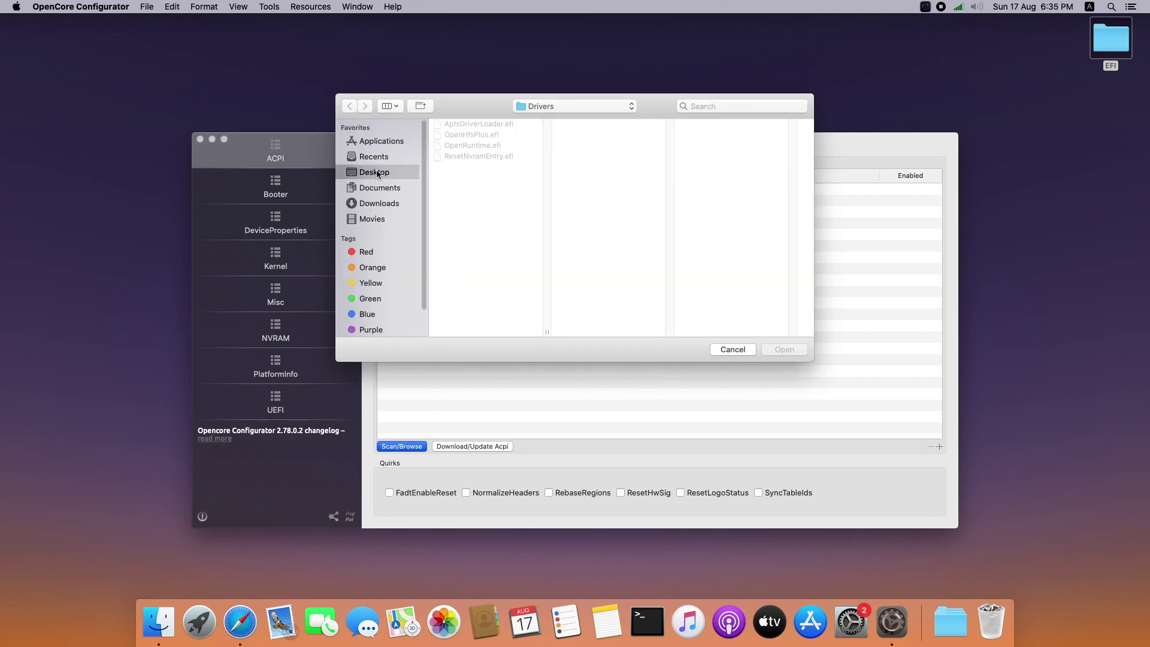
click(456, 127)
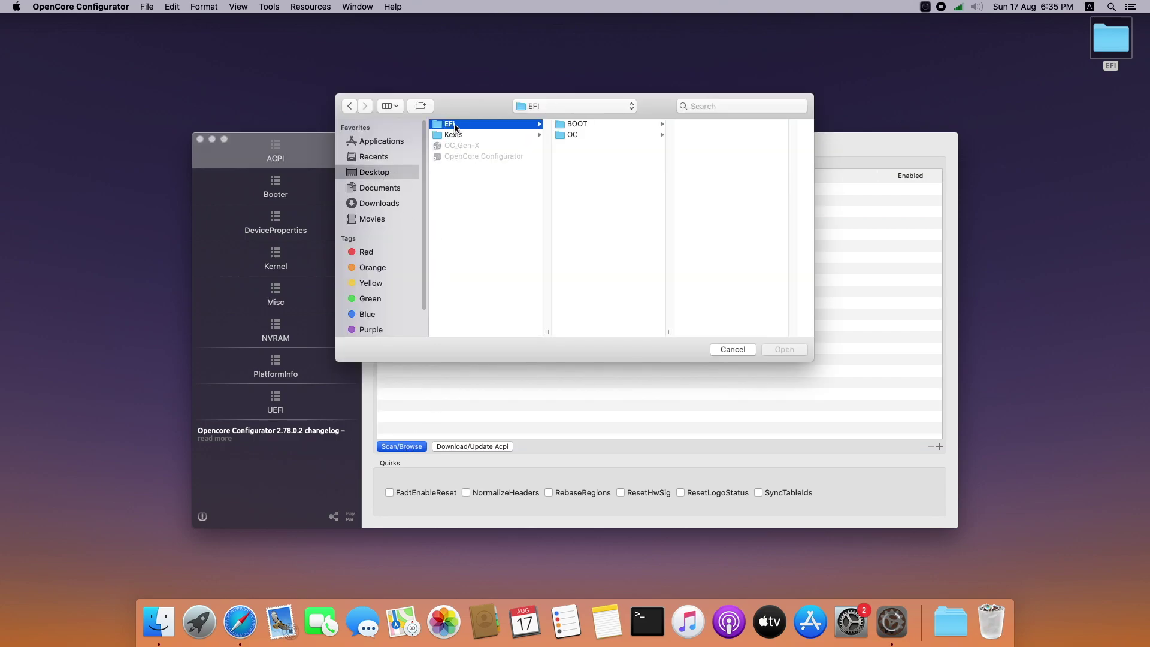
click(576, 134)
click(701, 124)
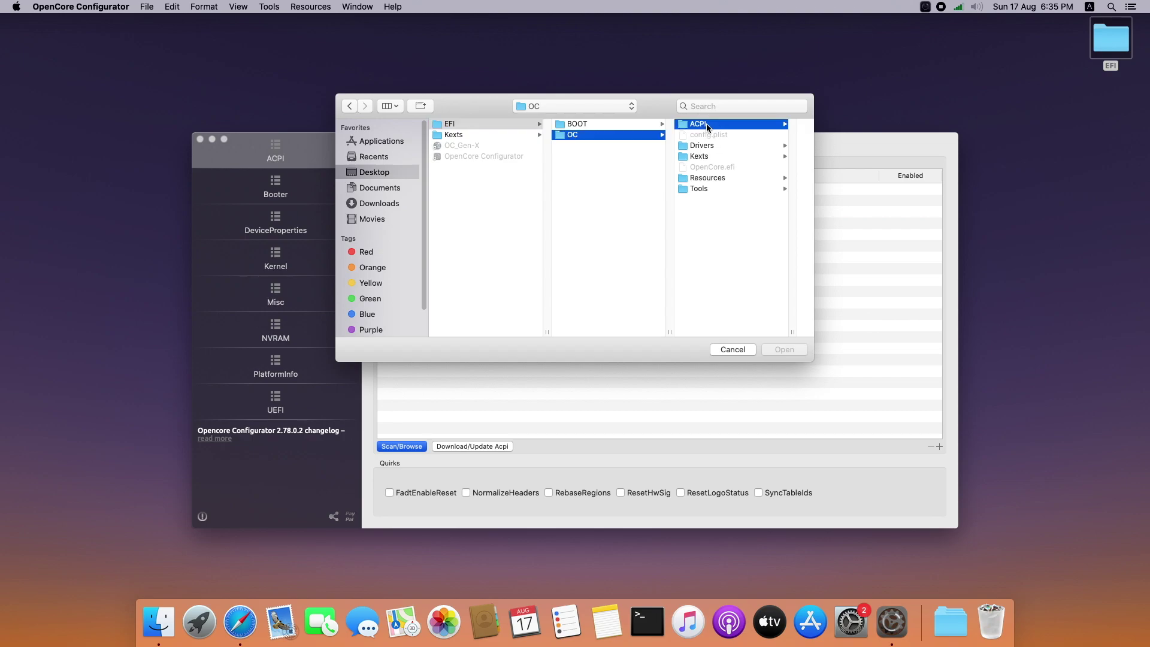
drag(737, 226, 729, 126)
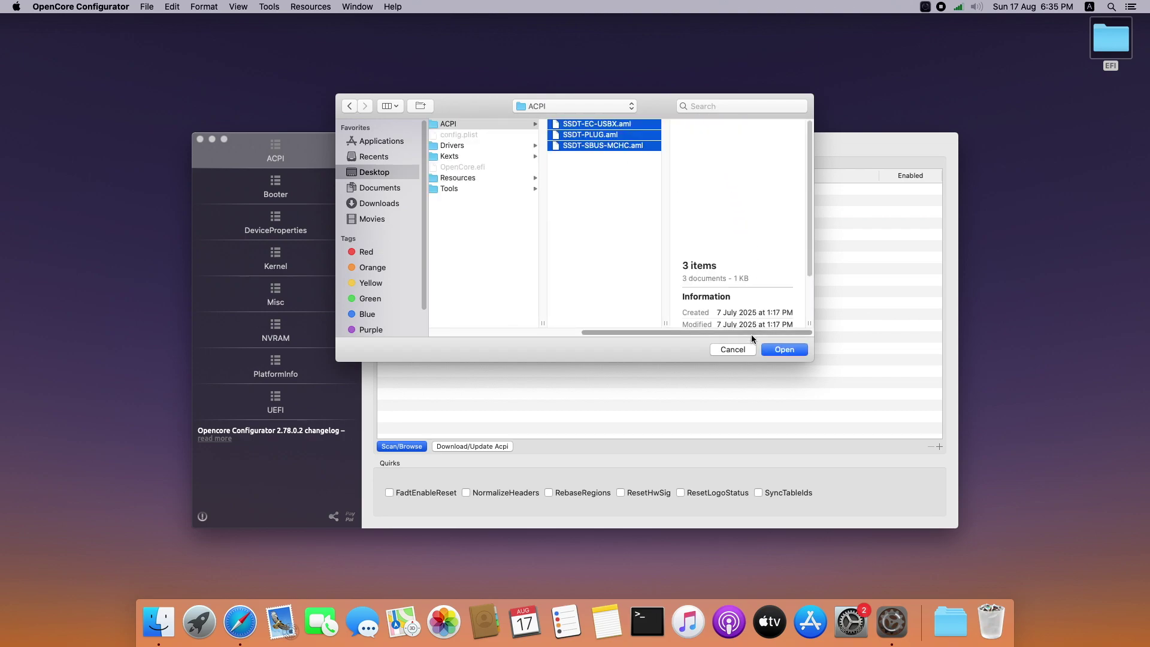
click(784, 350)
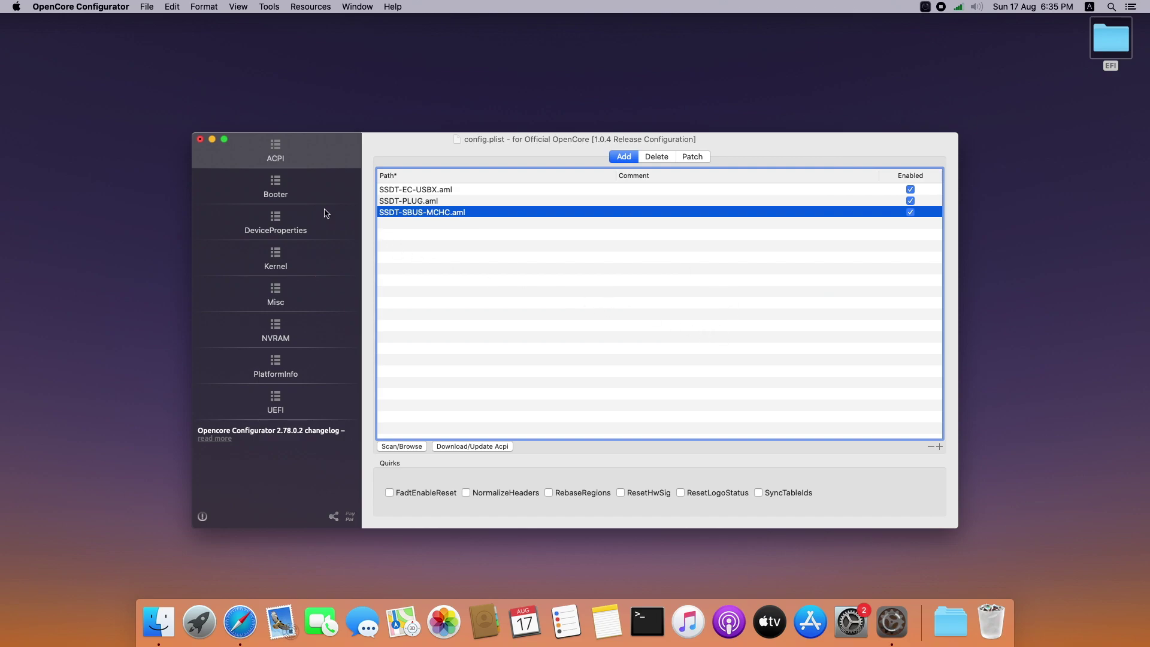
- Add the VGA compatible controller (Display controller) to the config's DeviceProperties and delete its device_type entry
click(287, 193)
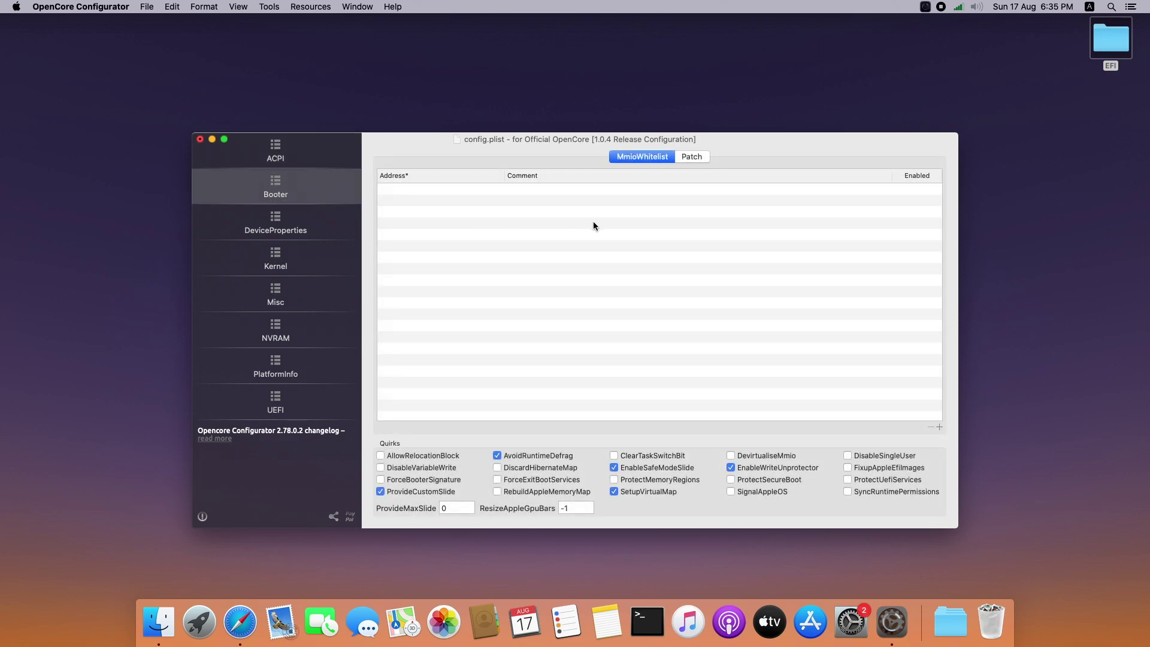
click(295, 227)
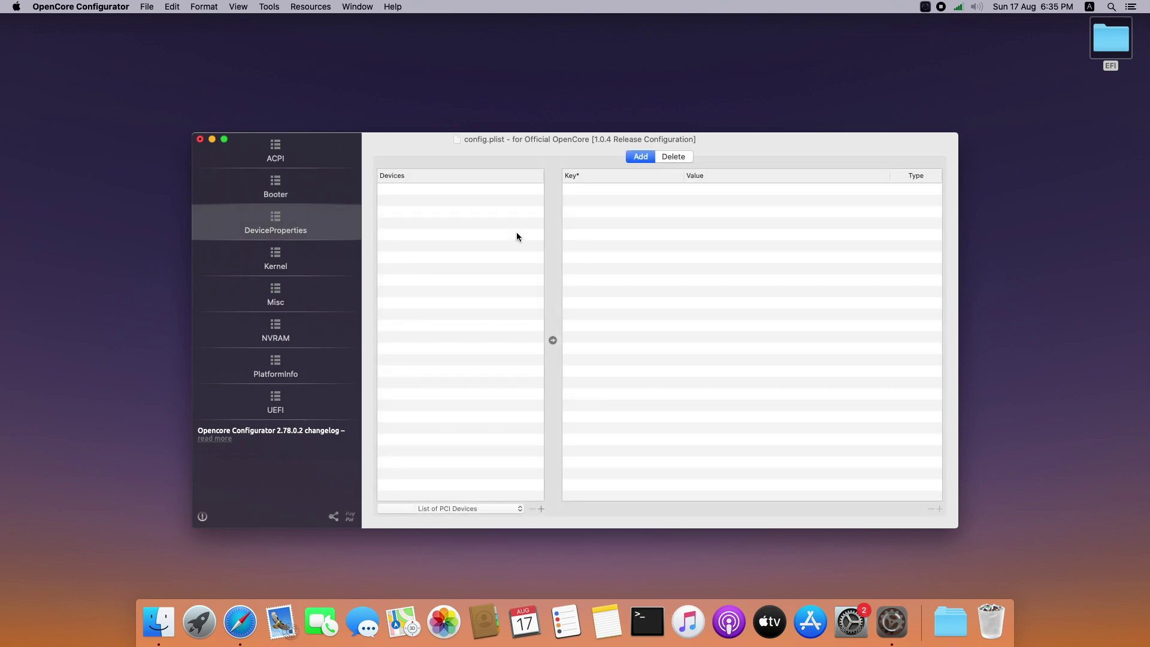
click(476, 509)
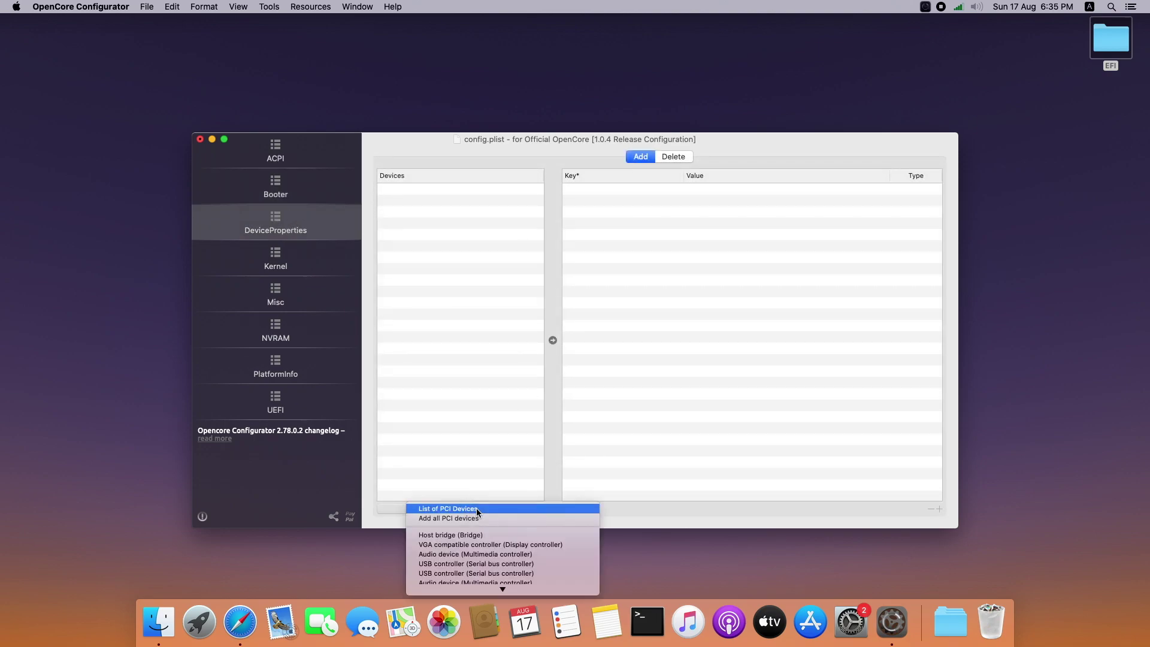
click(479, 544)
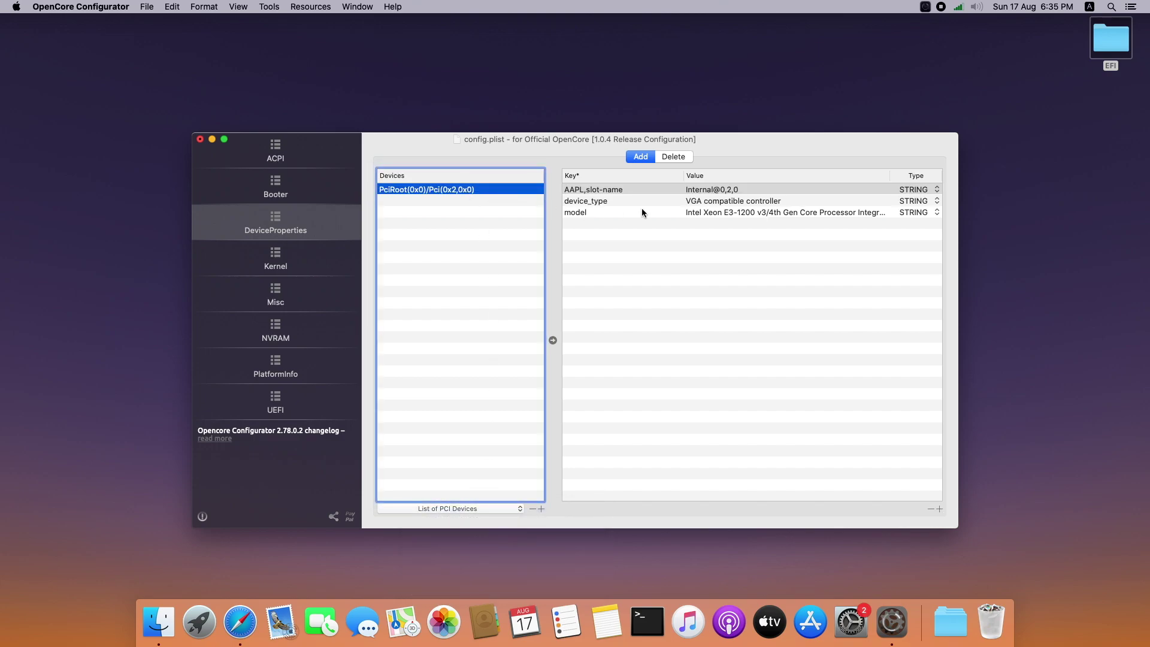
click(612, 200)
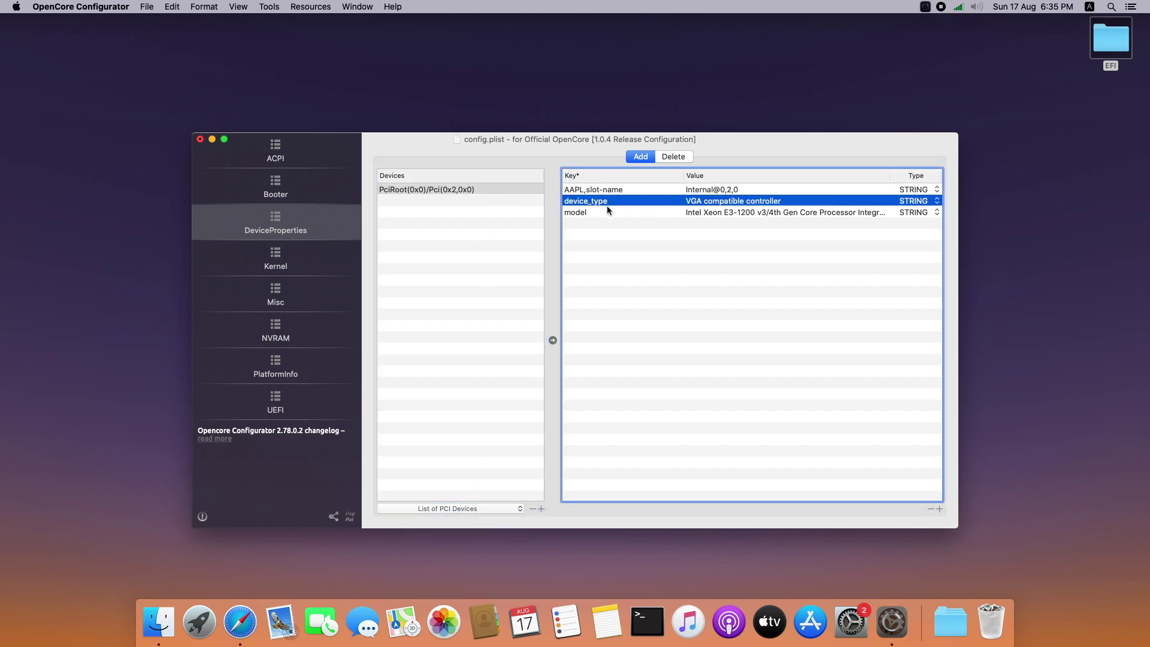
click(931, 510)
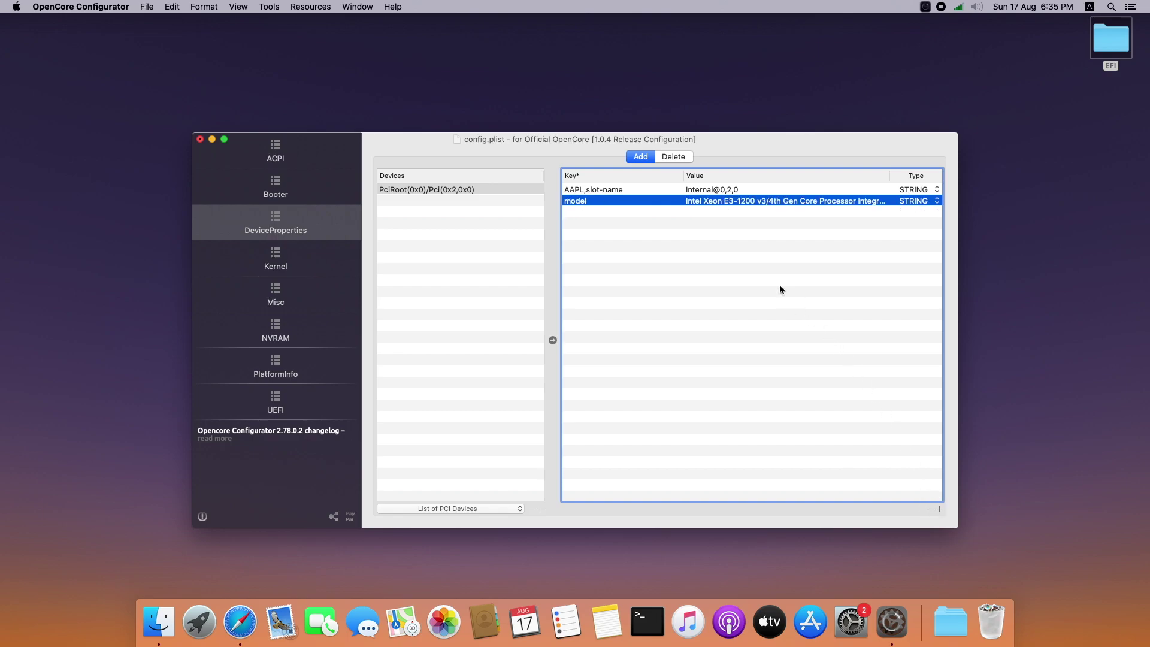
- Delete the model entry from the graphics device's properties and set the AAPL,slot-name value to 0300220D
click(931, 509)
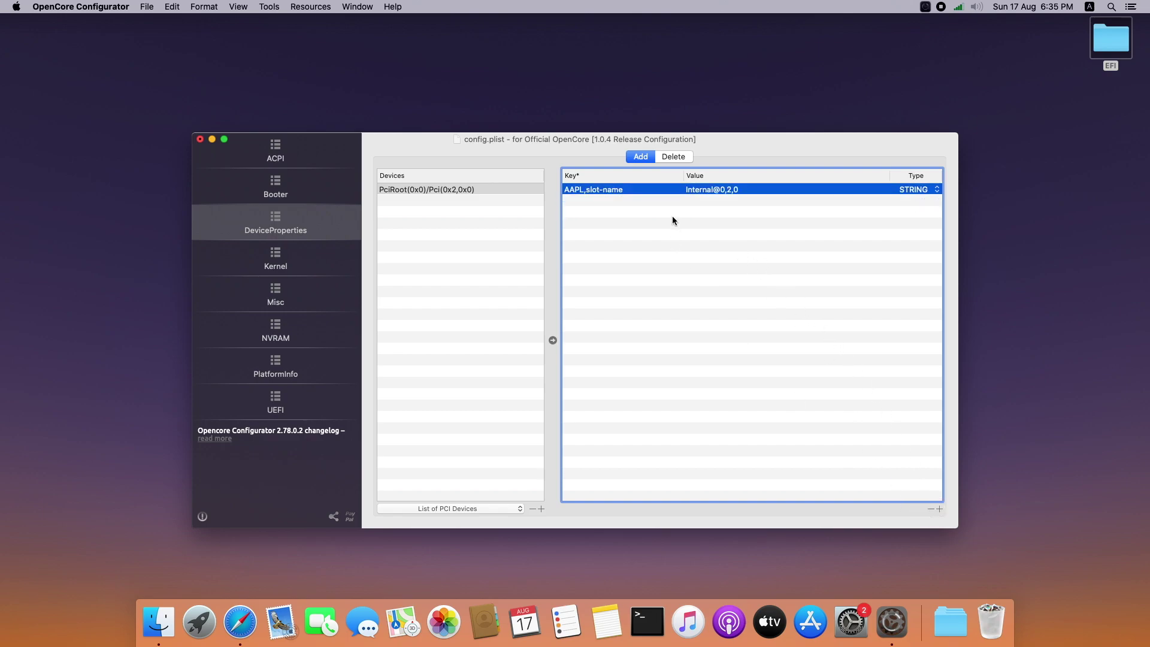
double_click(725, 191)
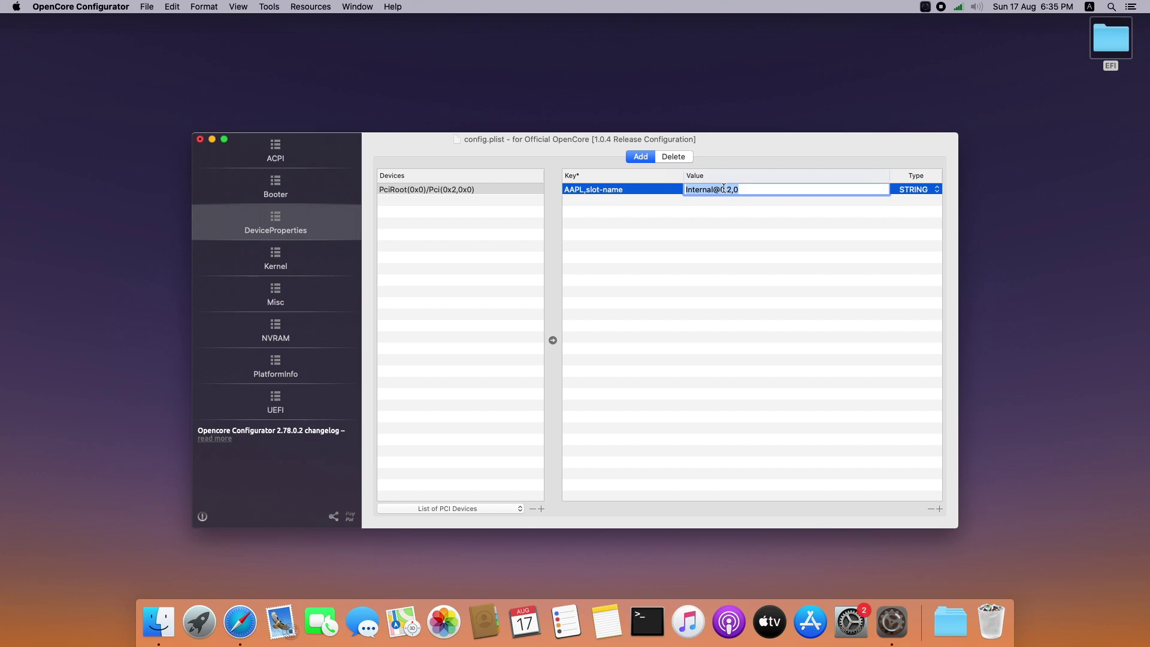
text(0300220D)
key(Return)
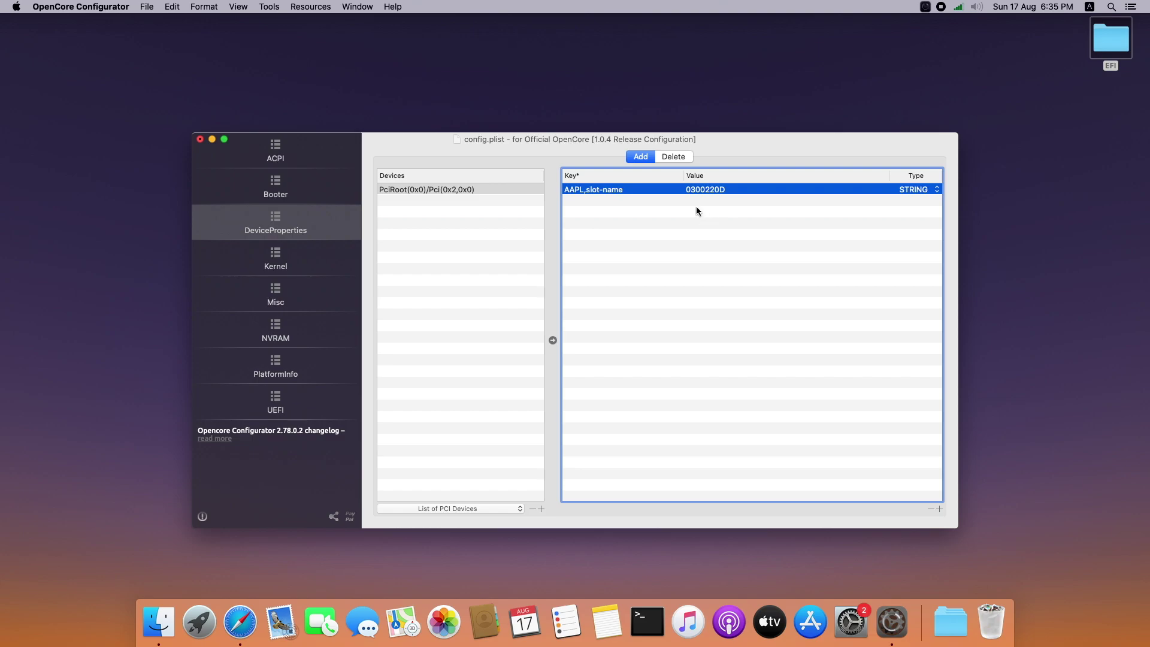
- Set the Arch of all eight kexts in the Kernel Add list to Any and choose a different KernelArch
click(286, 265)
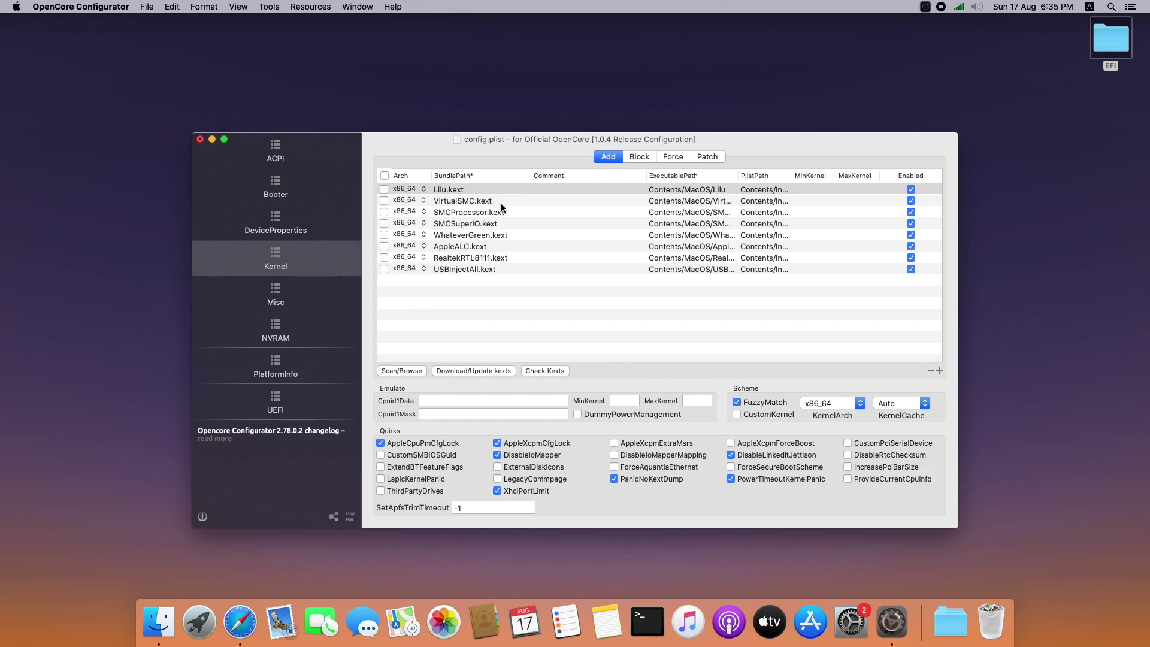
click(420, 190)
click(420, 190)
drag(419, 201, 400, 224)
drag(420, 224, 400, 259)
click(422, 258)
click(400, 269)
click(420, 269)
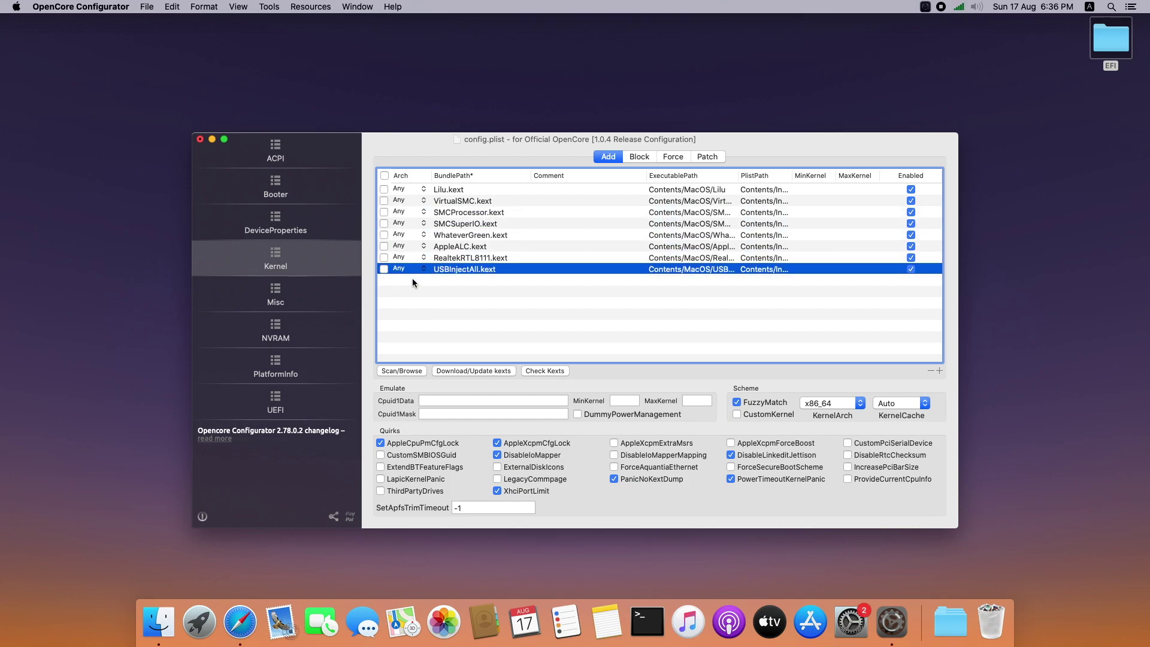
click(861, 407)
click(821, 372)
- Add CleanNvram.efi from the desktop EFI/OC/Tools folder to the Misc tools list and enable its Auxiliary and FullNvramAccess options
click(274, 298)
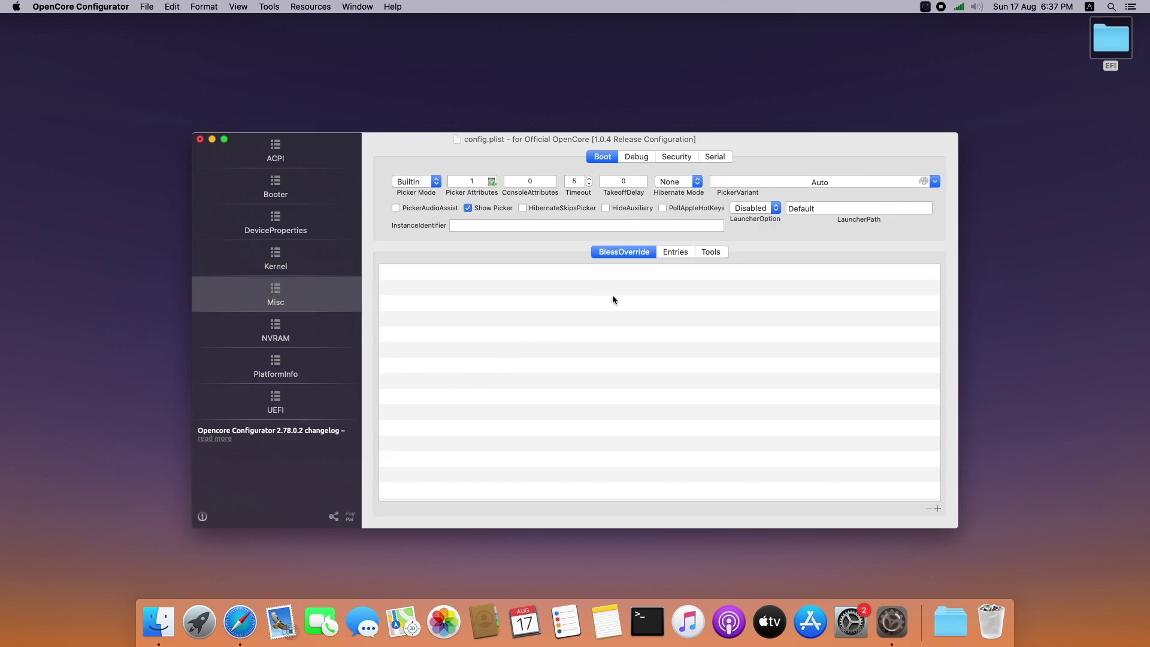
click(705, 251)
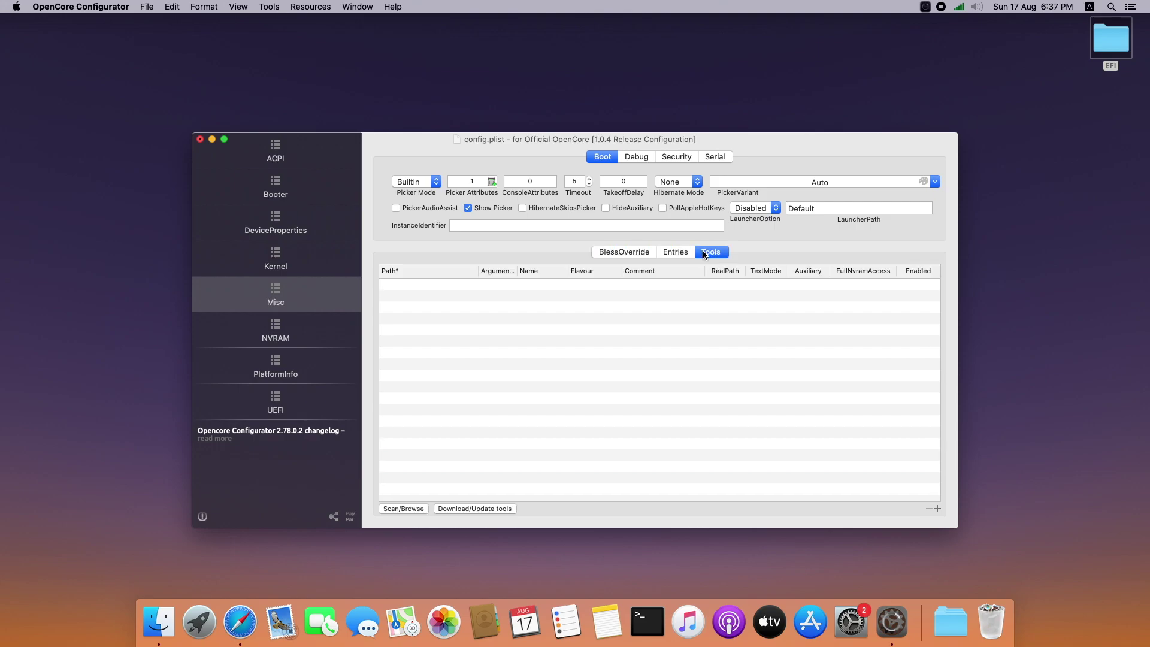
click(409, 510)
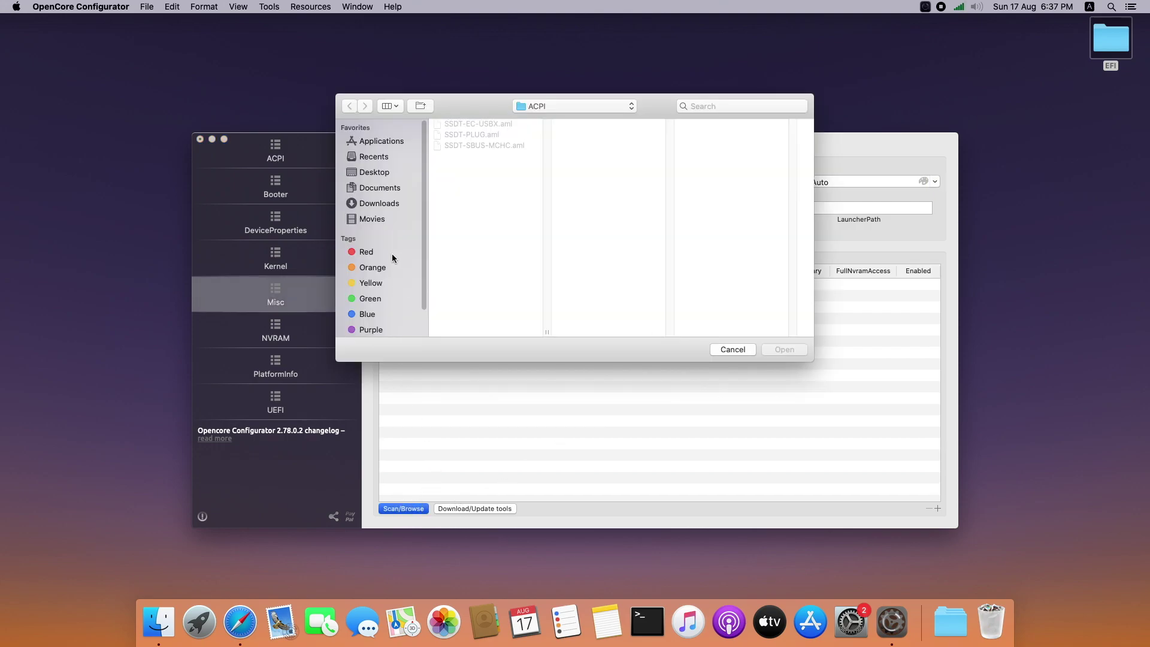
click(372, 173)
click(478, 127)
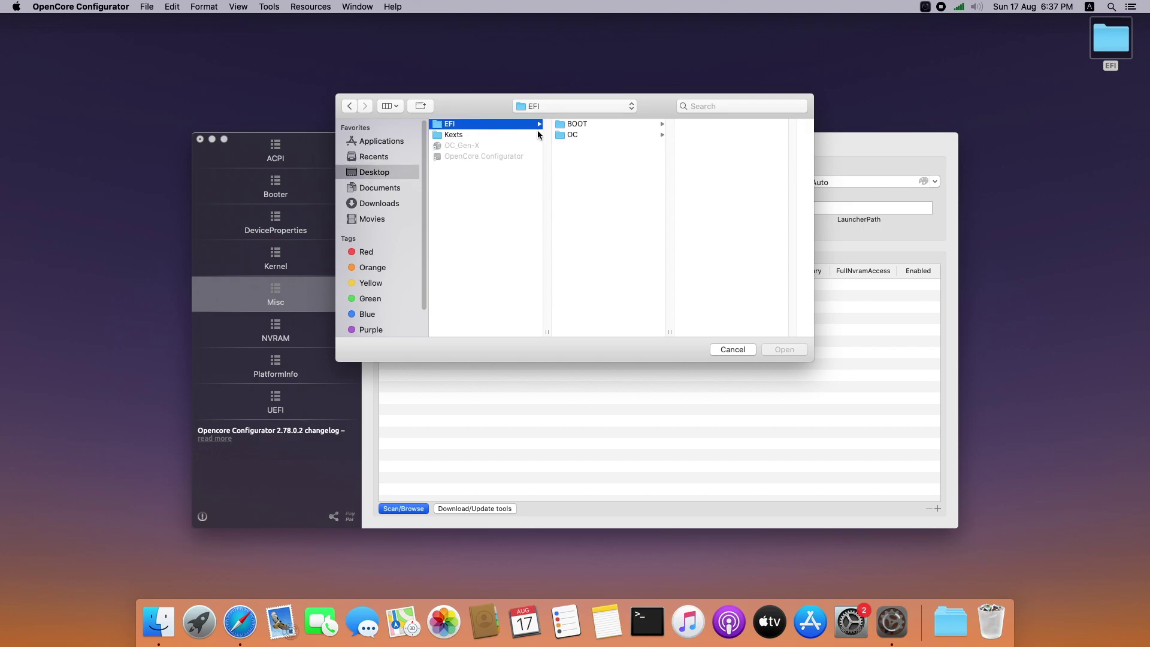
click(578, 134)
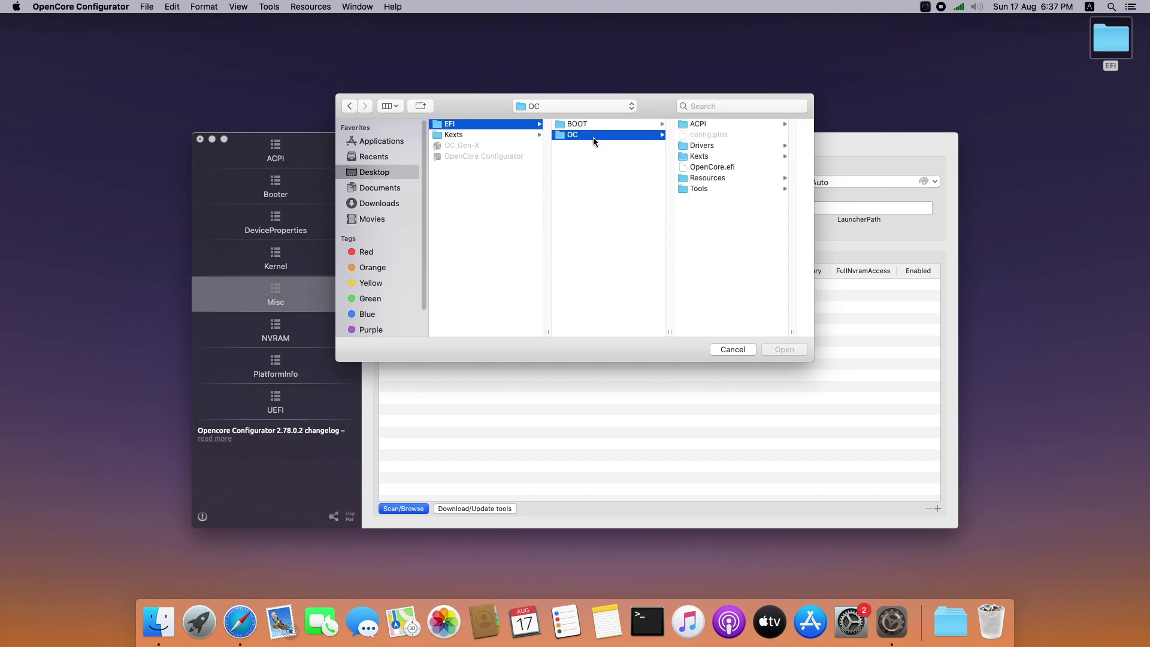
click(704, 190)
click(729, 125)
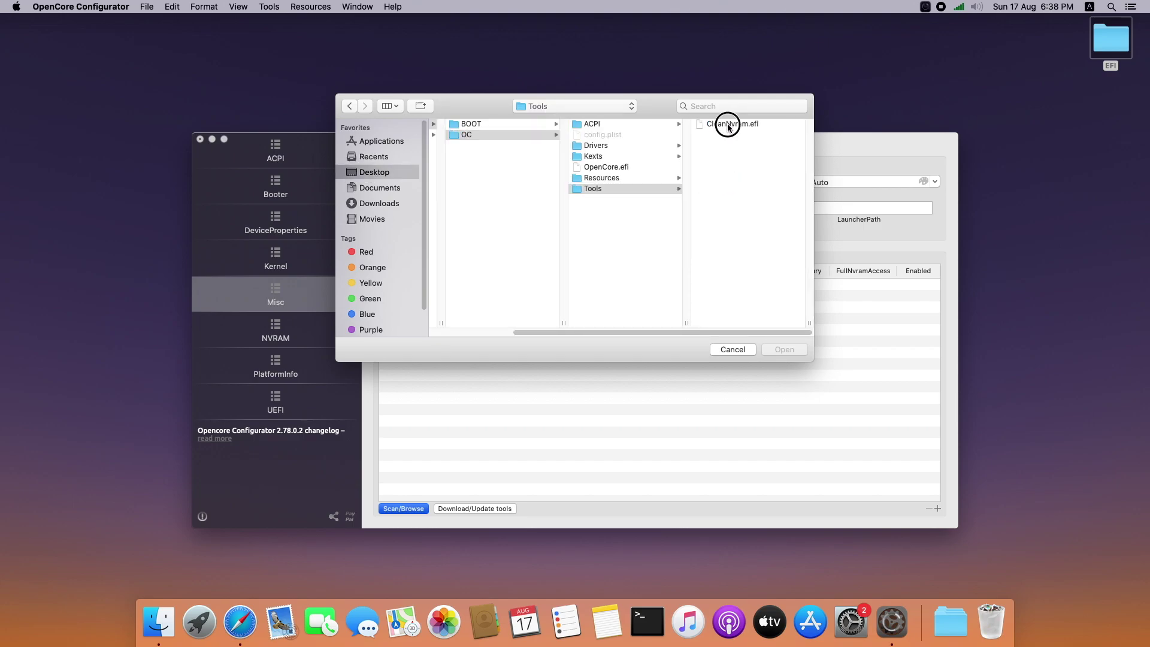
click(781, 348)
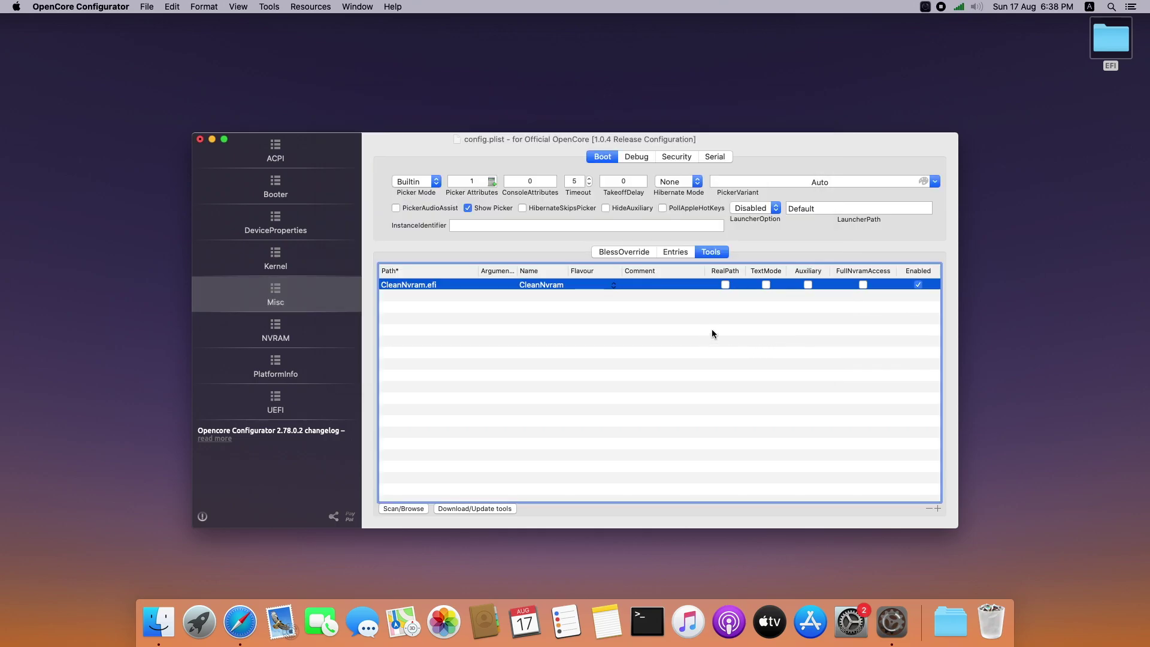
click(808, 284)
click(862, 284)
- Set SecureBootModel to Disabled in the Misc security settings
click(680, 158)
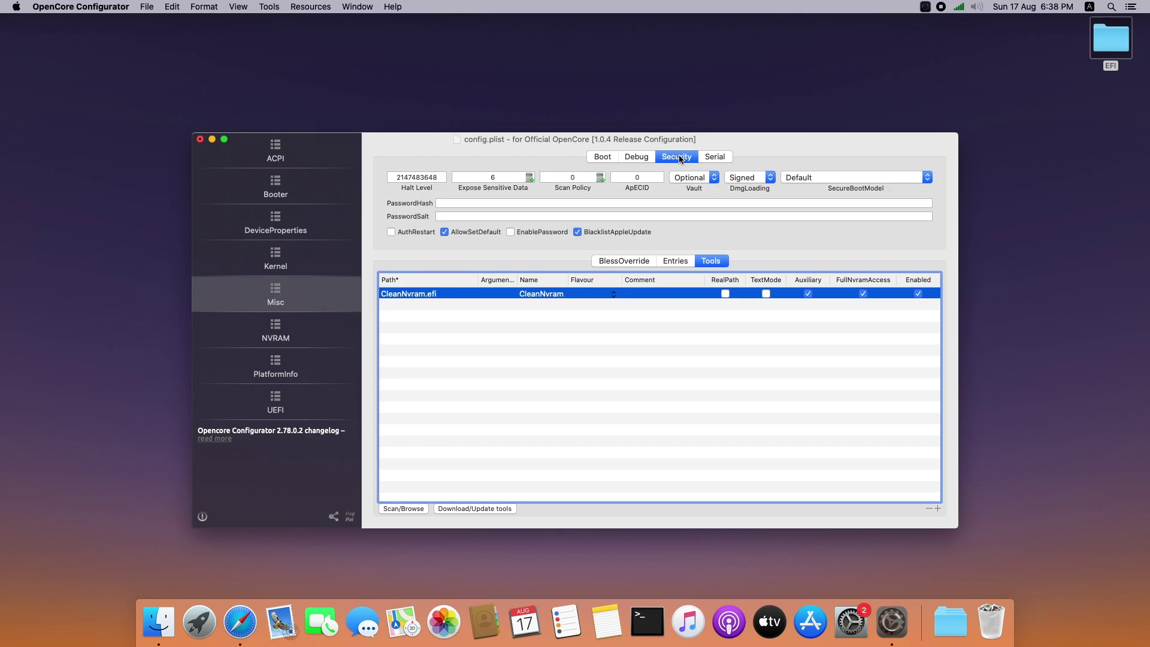
click(866, 180)
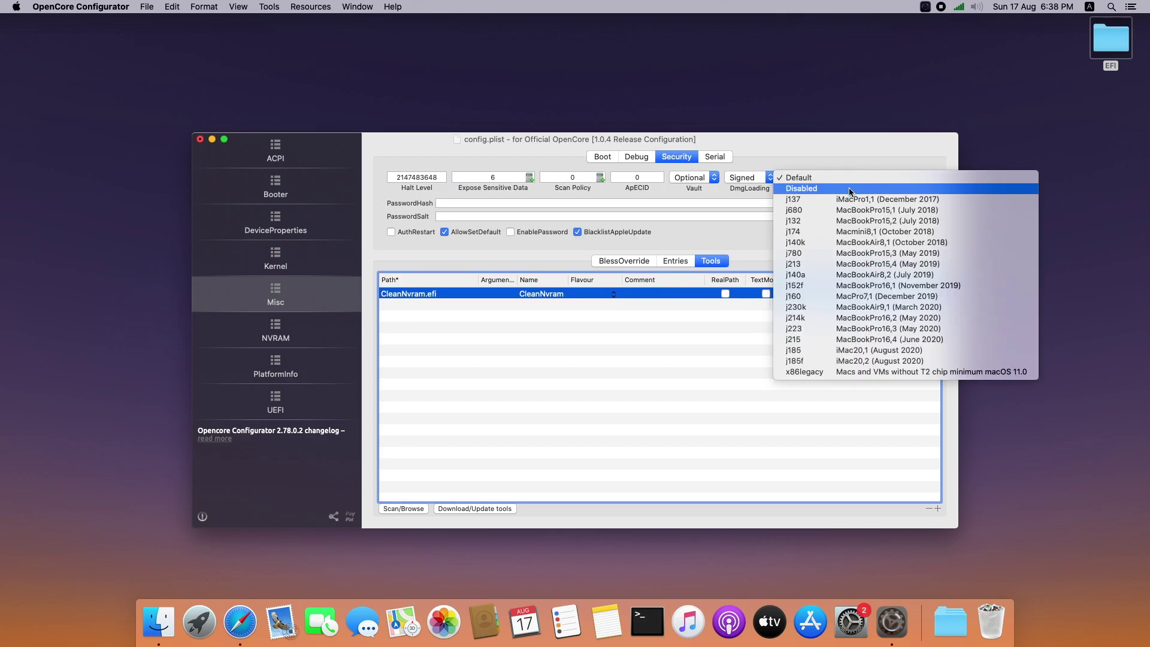
click(850, 189)
- Set PciDeviceInfo to FF in the Misc serial settings
click(719, 158)
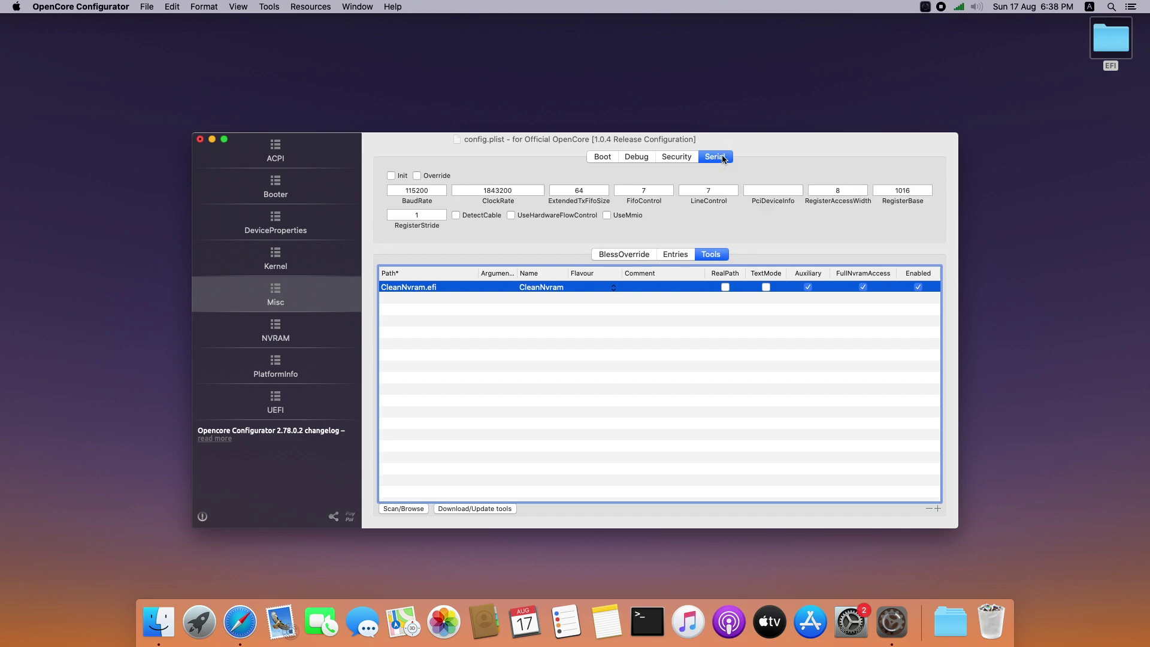
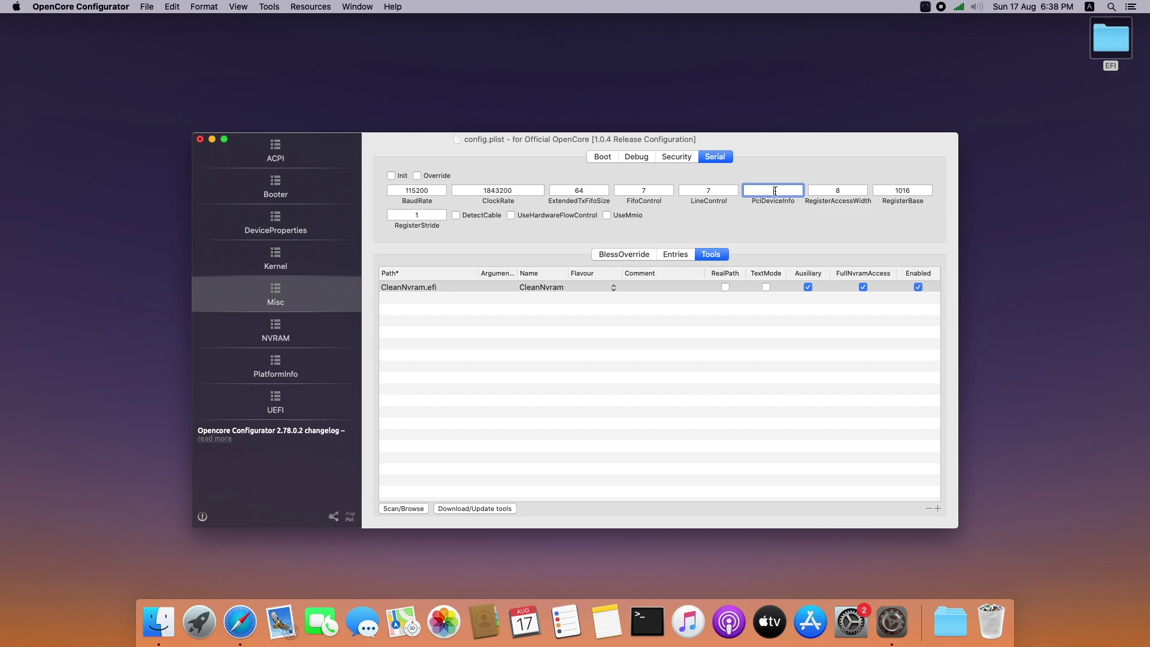
text(FF)
key(Return)
- Replace the boot-args value of the NVRAM UUID 7C436110-AB2A-4BBB-A880-FE41995C9F82 with alcid=11
click(271, 335)
click(474, 211)
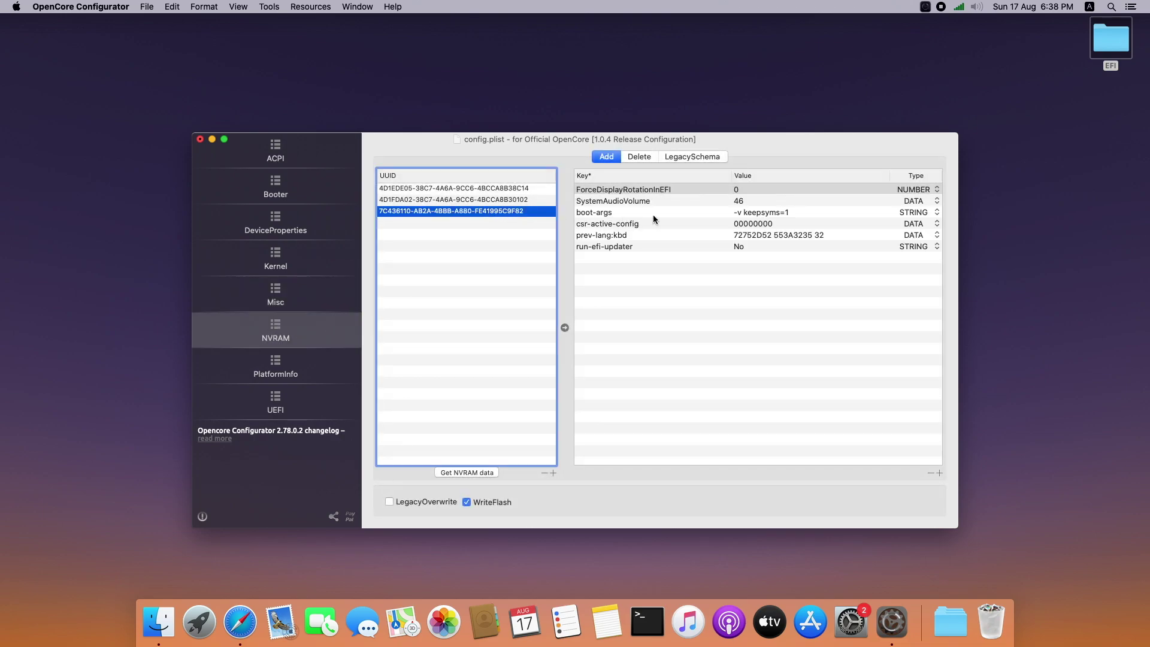
click(752, 214)
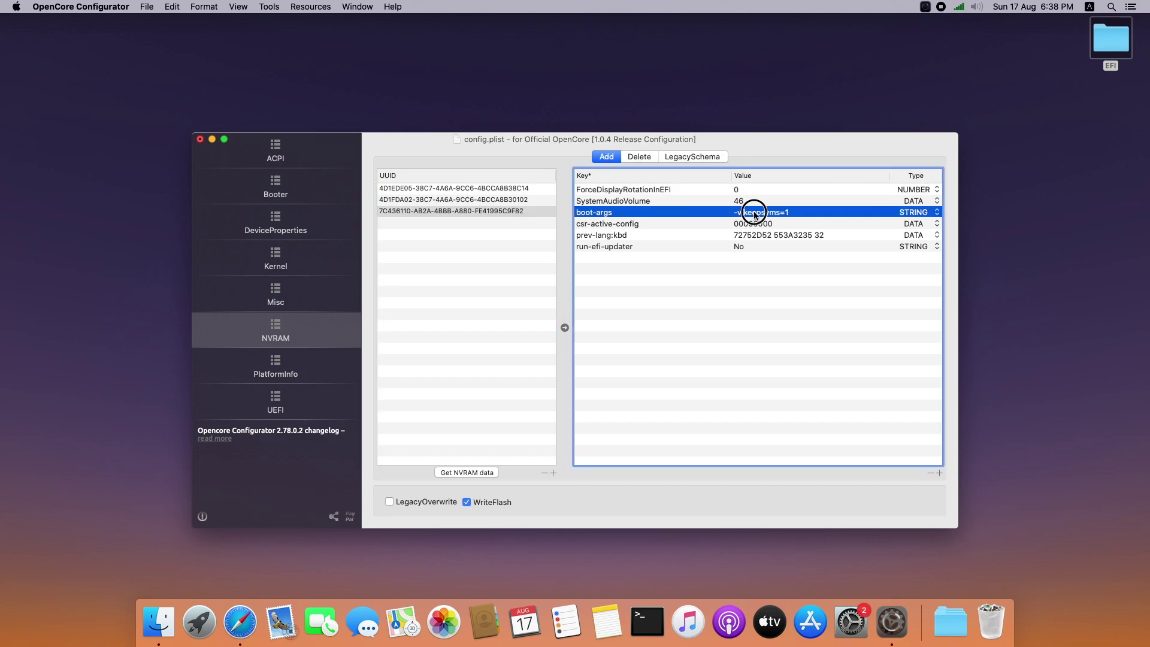
click(753, 212)
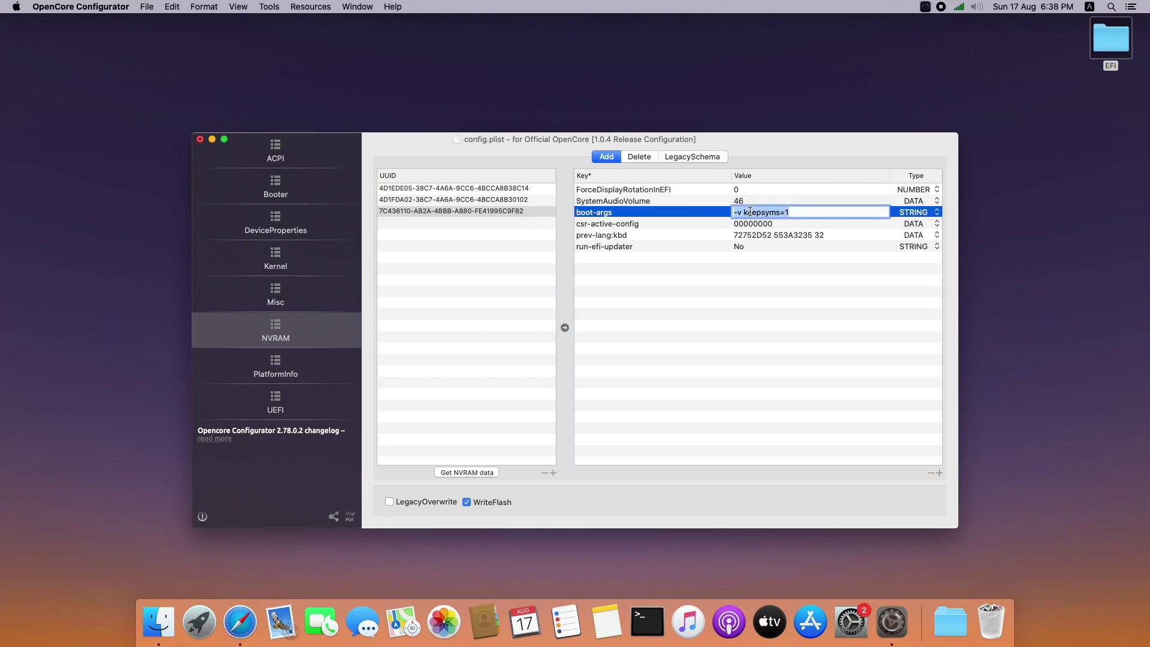
key(BackSpace)
text(alcid=11)
key(Return)
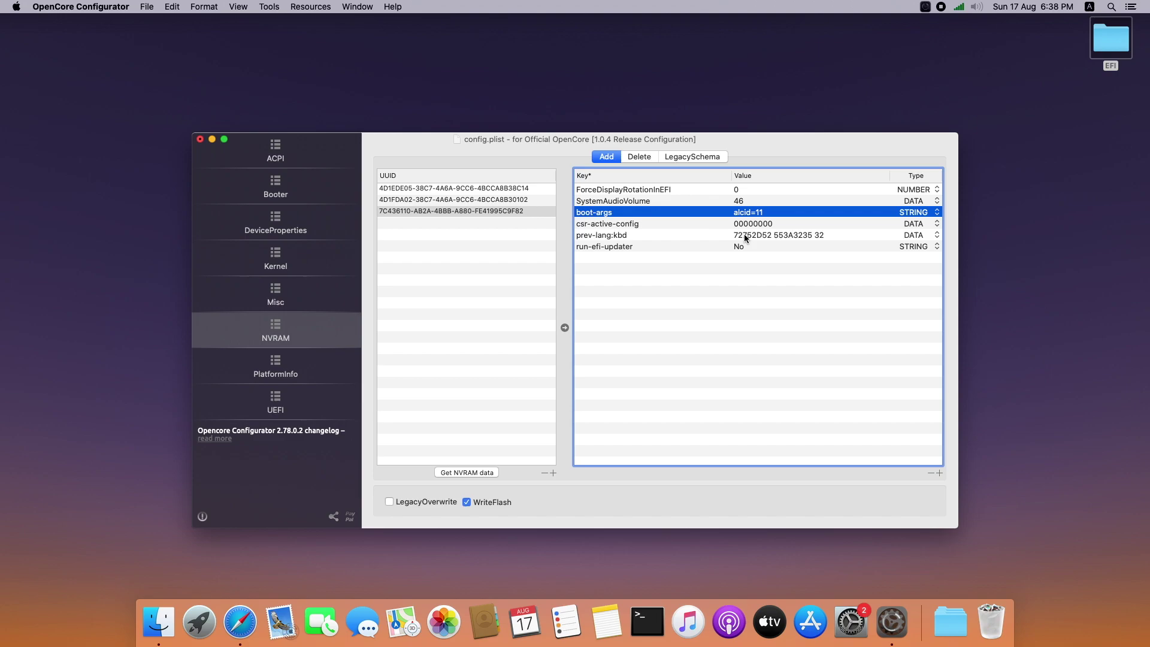
- Clear the value of the prev-lang:kbd key in the NVRAM Add list
double_click(746, 236)
key(BackSpace)
key(Return)
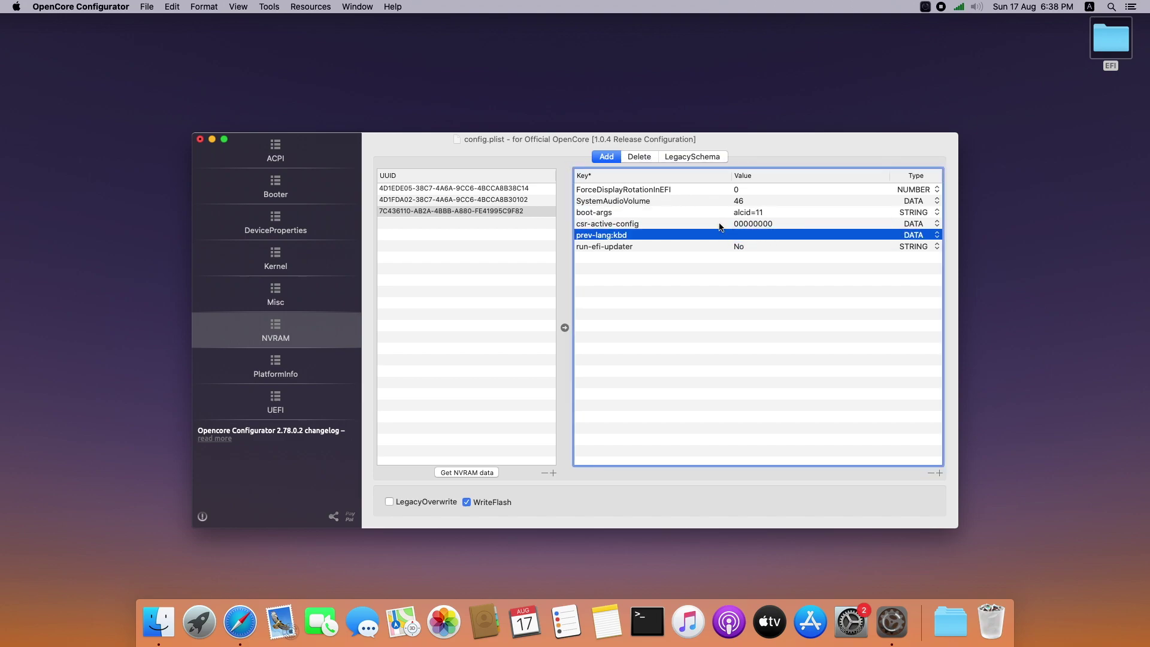
- Choose the iMac14,3 (21.5-inch, Late 2013) model in the PlatformInfo SMBIOS settings and include the SMBIOS section in config.plist
click(281, 372)
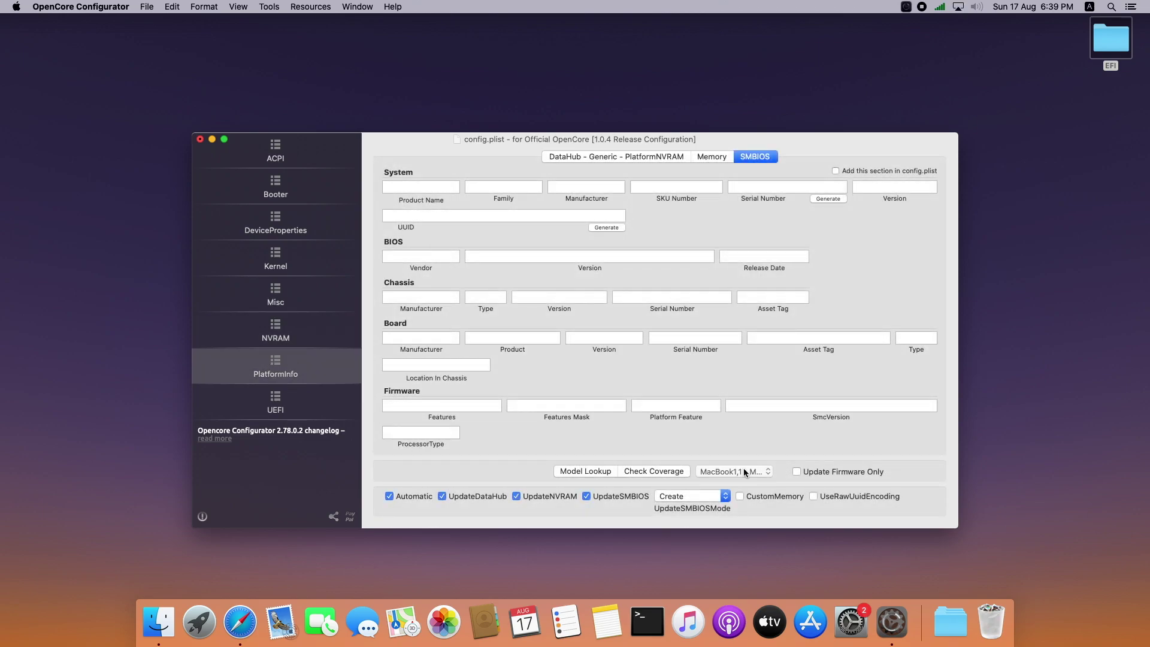
click(744, 472)
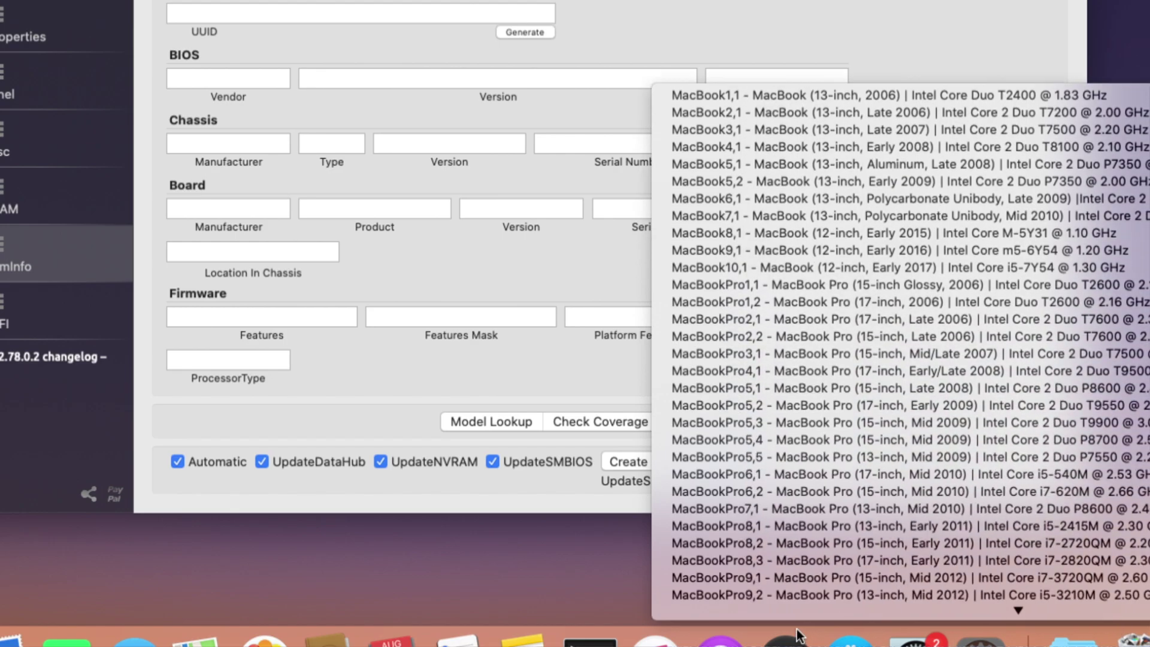
scroll(799, 635, down, 15)
scroll(796, 634, down, 10)
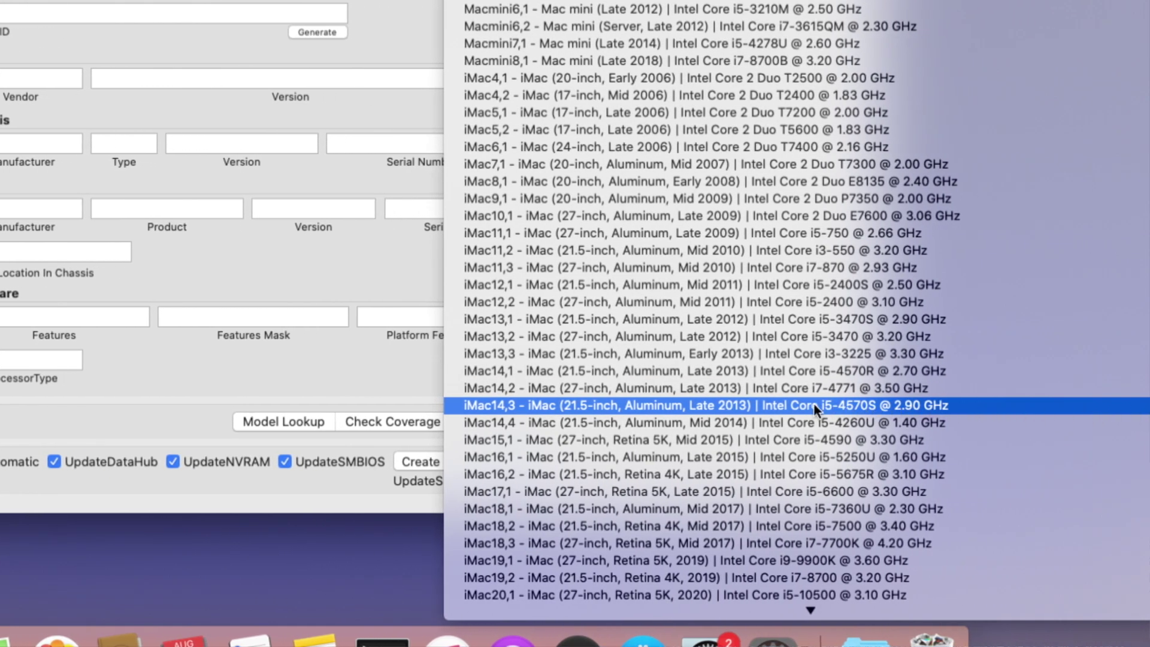
click(814, 403)
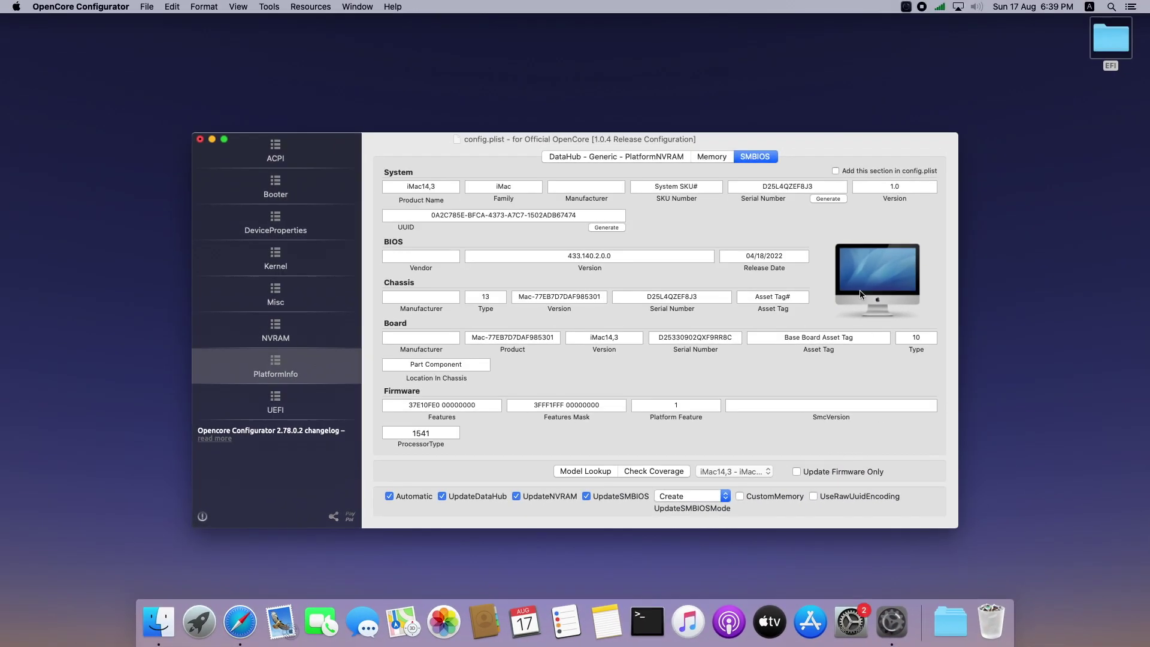
click(835, 171)
- In the PlatformInfo memory settings, set TypeDetail to 4, Type to 0x02 - Unknown, and both TotalWidth and MaxCapacity to 0
click(714, 157)
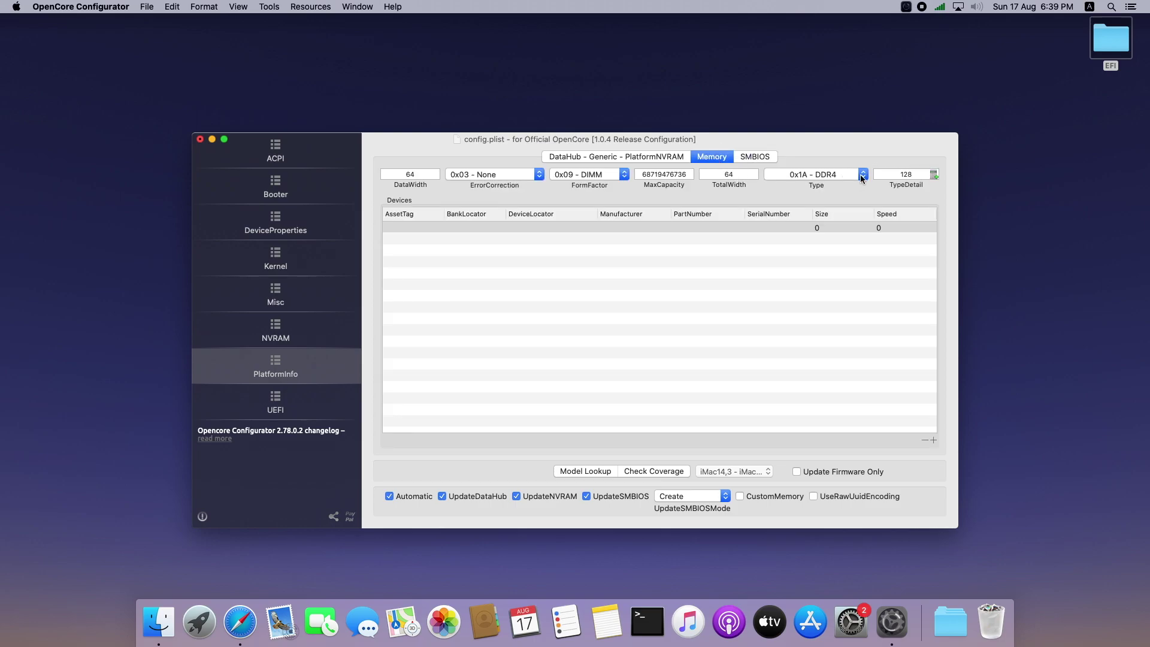
double_click(905, 175)
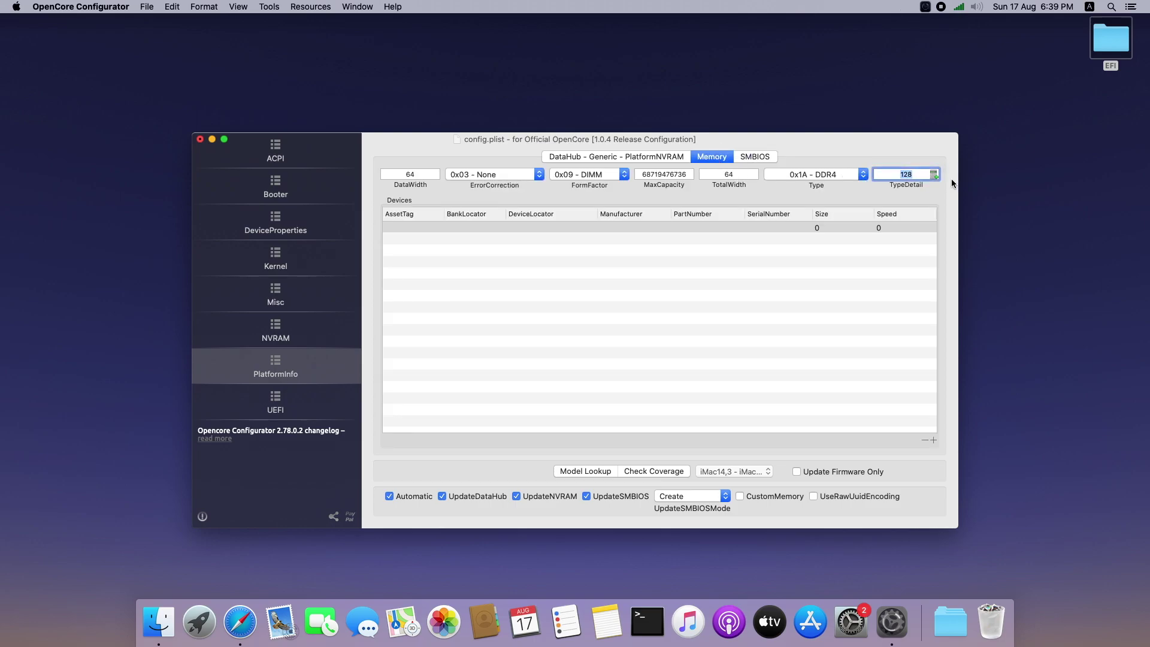
text(4)
click(862, 179)
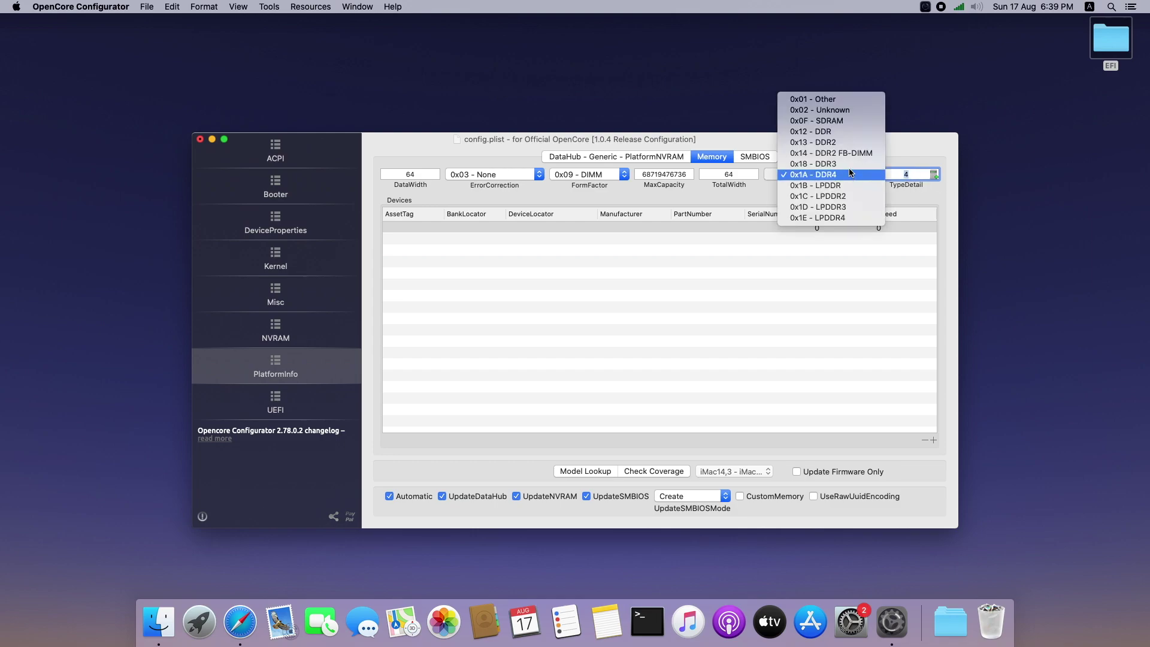
click(834, 112)
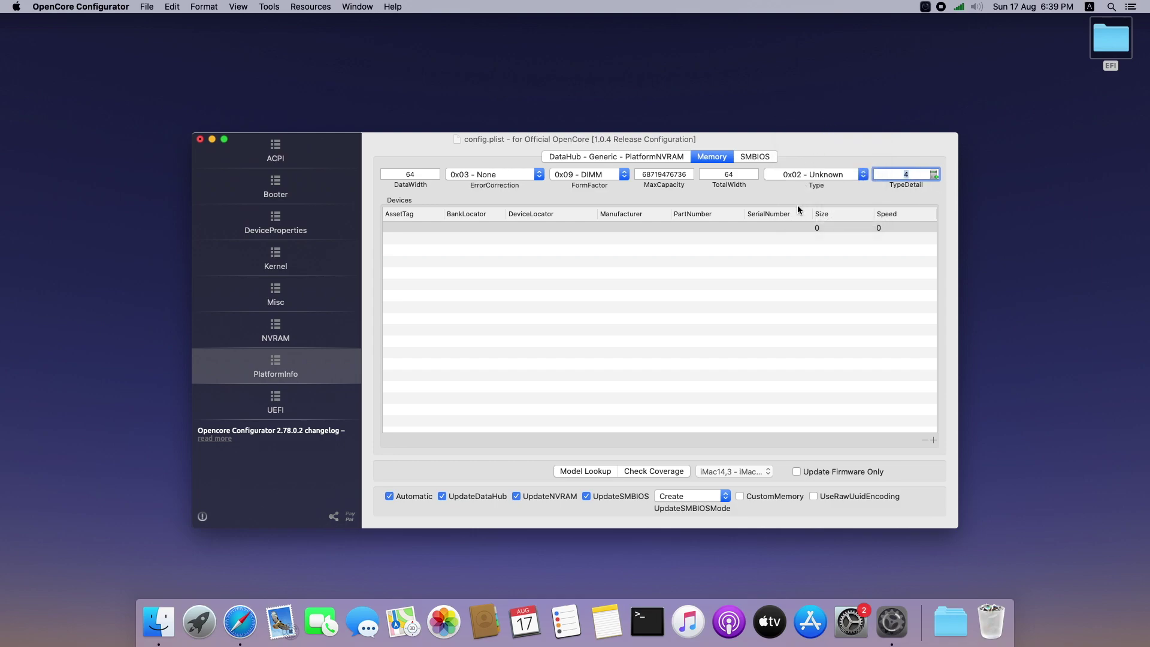
key(shift+Tab)
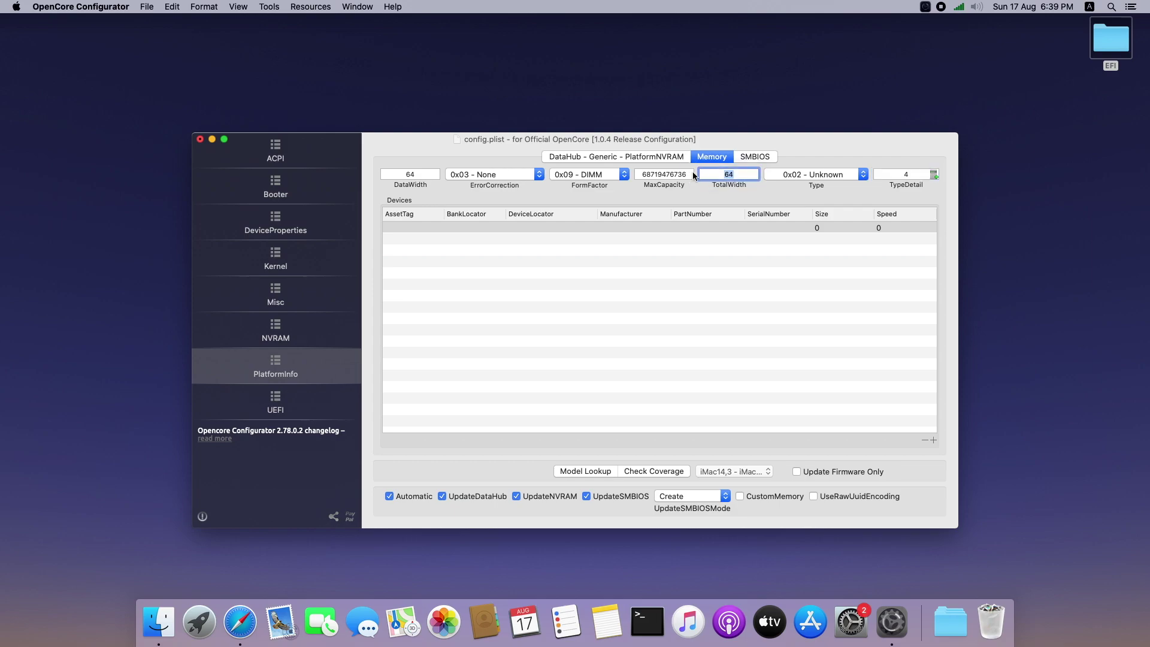
text(0)
key(shift+Tab)
text(0)
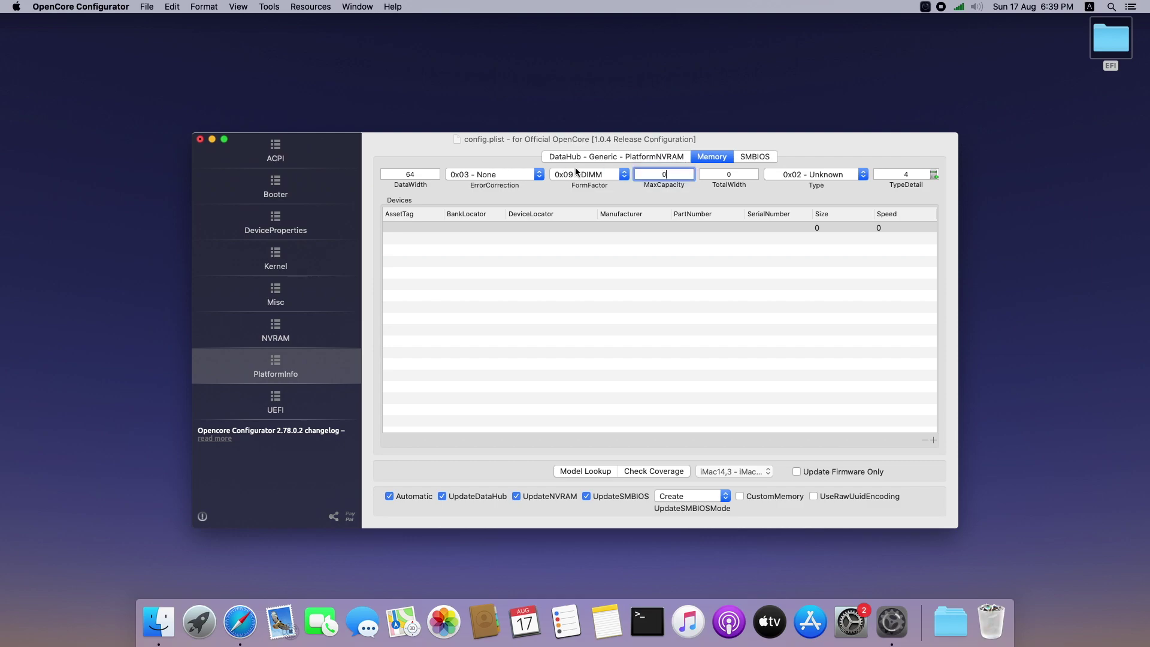
- Set the memory FormFactor to 0x02 - Unknown and the DataWidth to 0, keeping ErrorCorrection at 0x03 - None
click(607, 177)
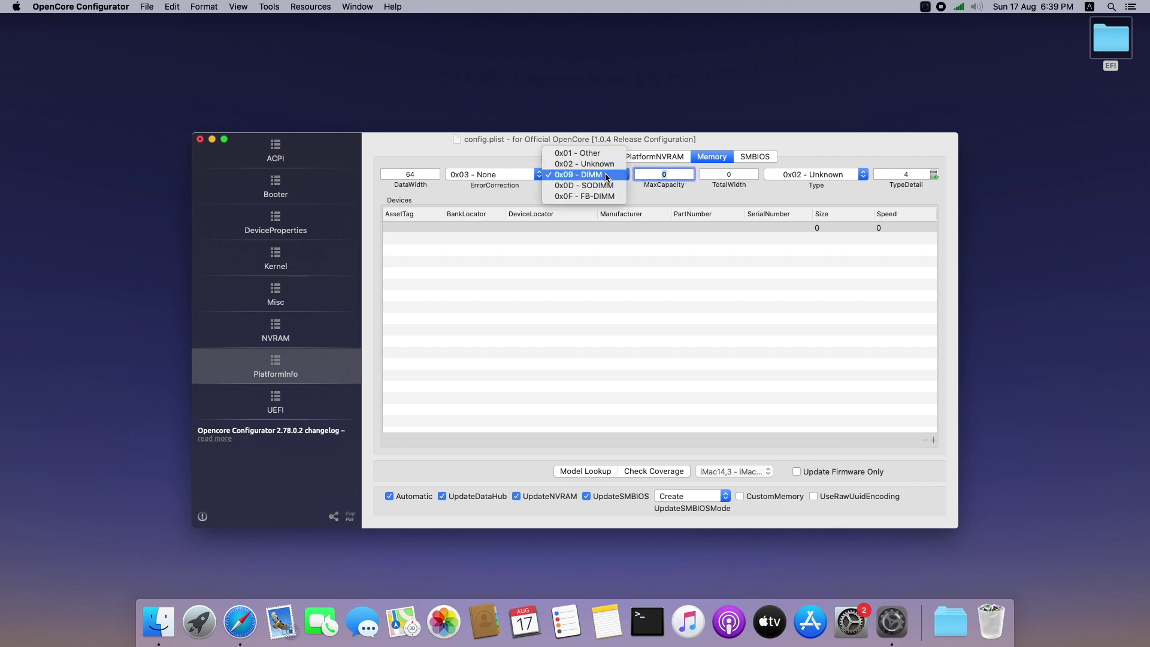
click(602, 164)
click(526, 177)
click(526, 176)
click(429, 172)
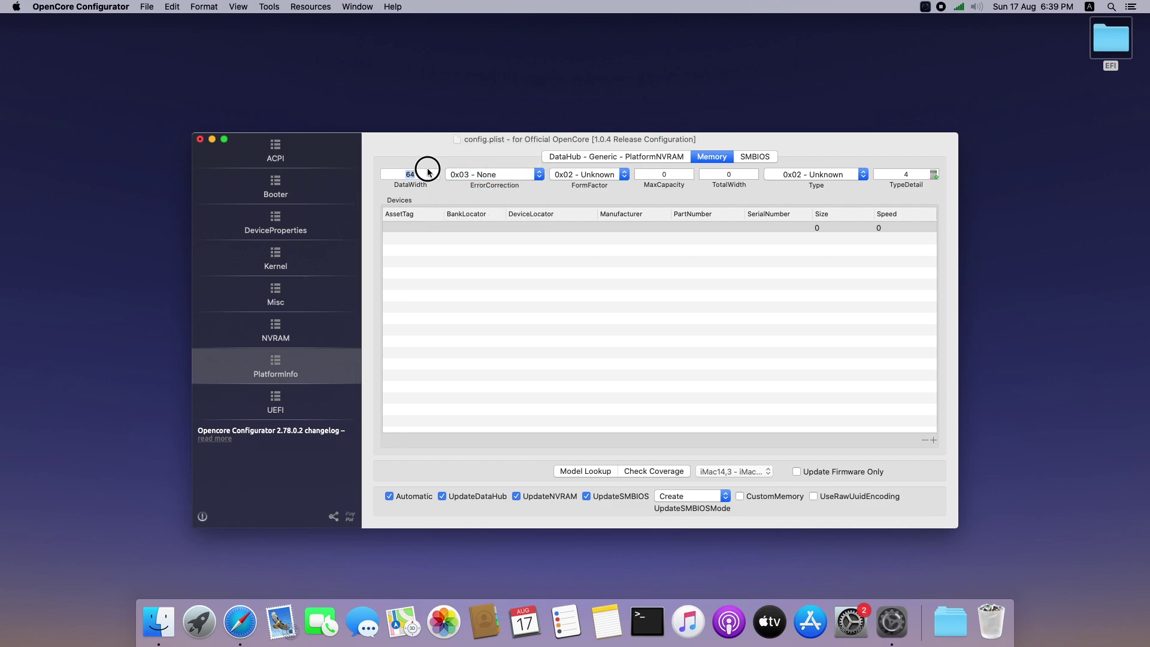
text(0)
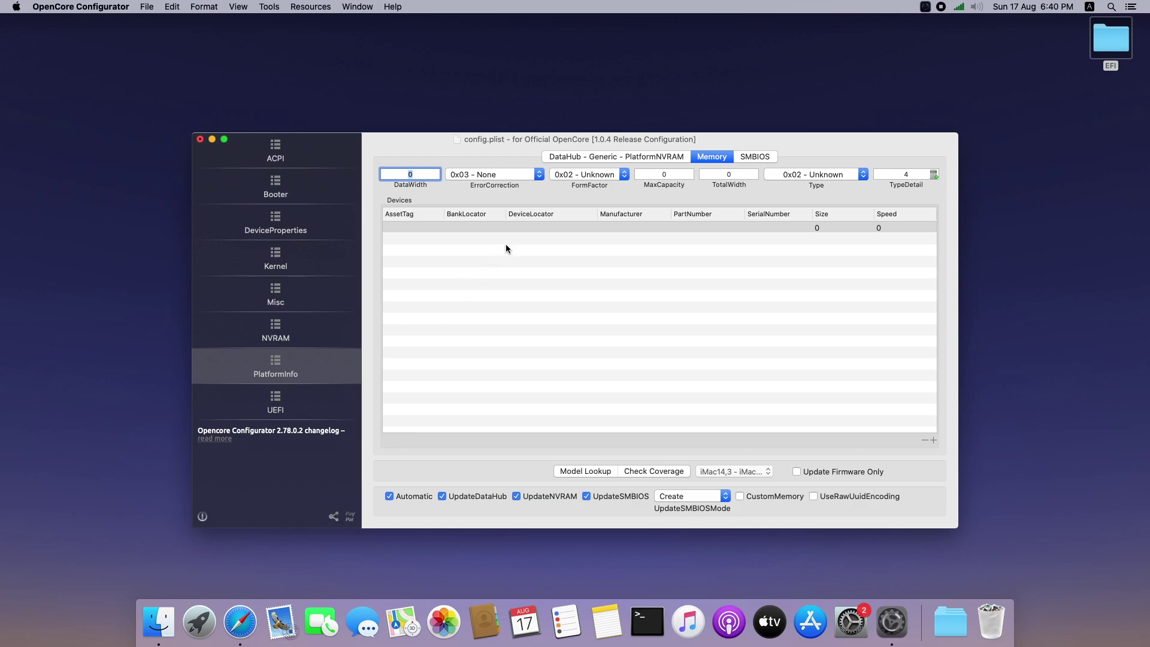
- Include the PlatformNVRAM section of PlatformInfo in config.plist
click(626, 157)
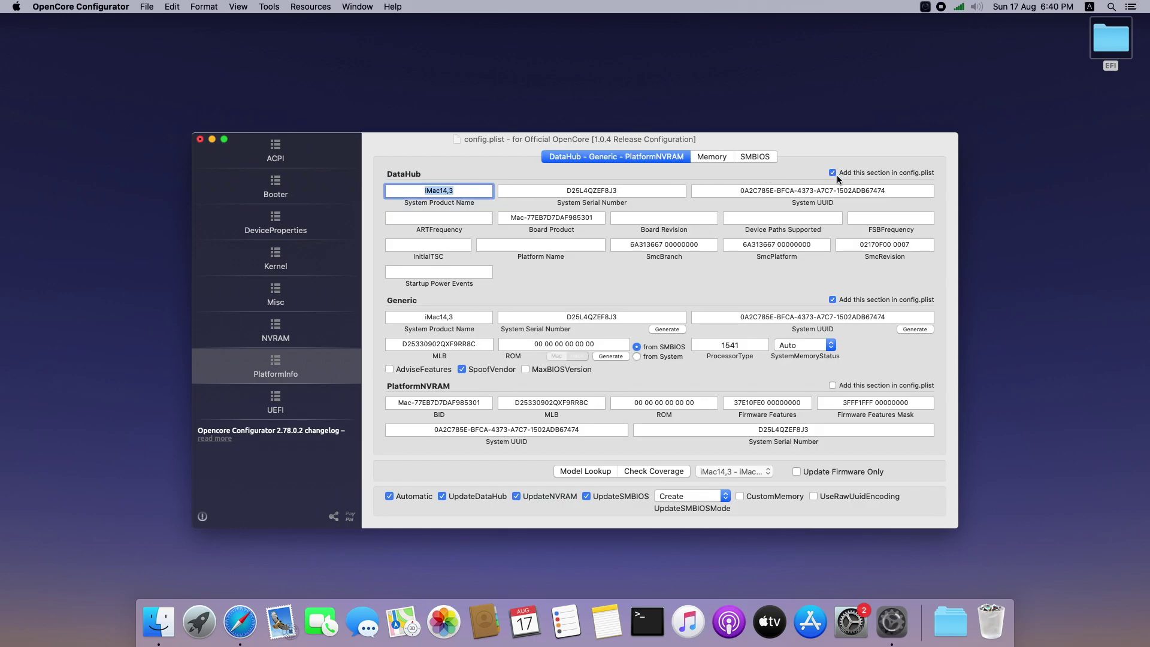
click(830, 386)
- Remove the existing OpenRuntime.efi and HfsPlus.efi entries from the UEFI drivers list
click(277, 405)
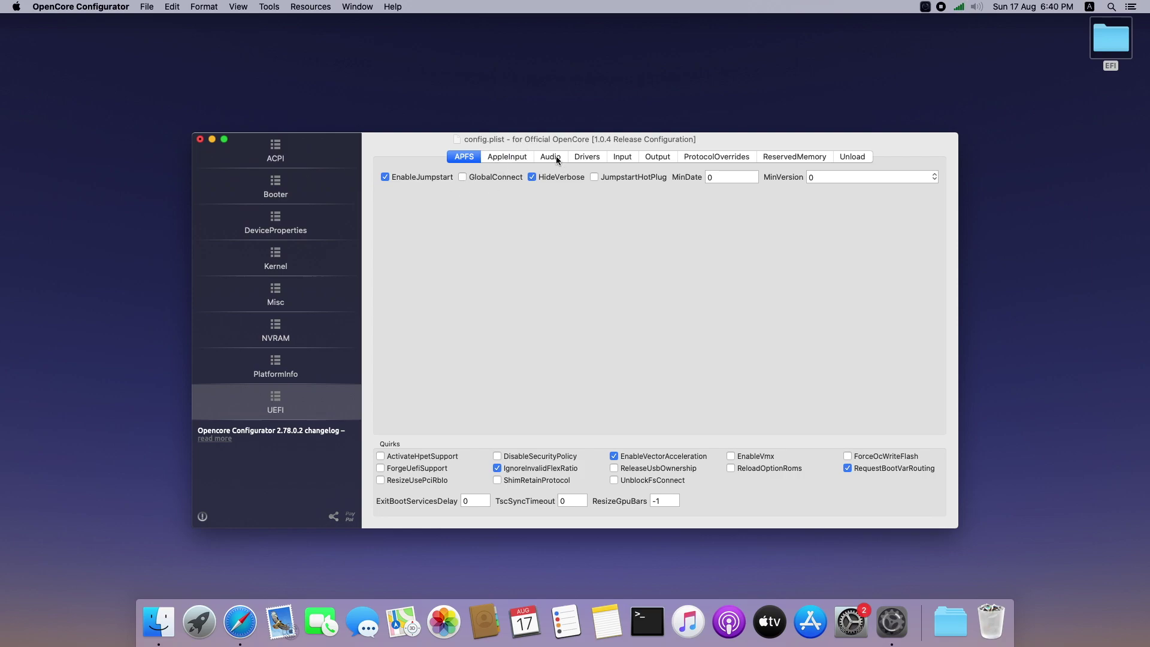
click(588, 157)
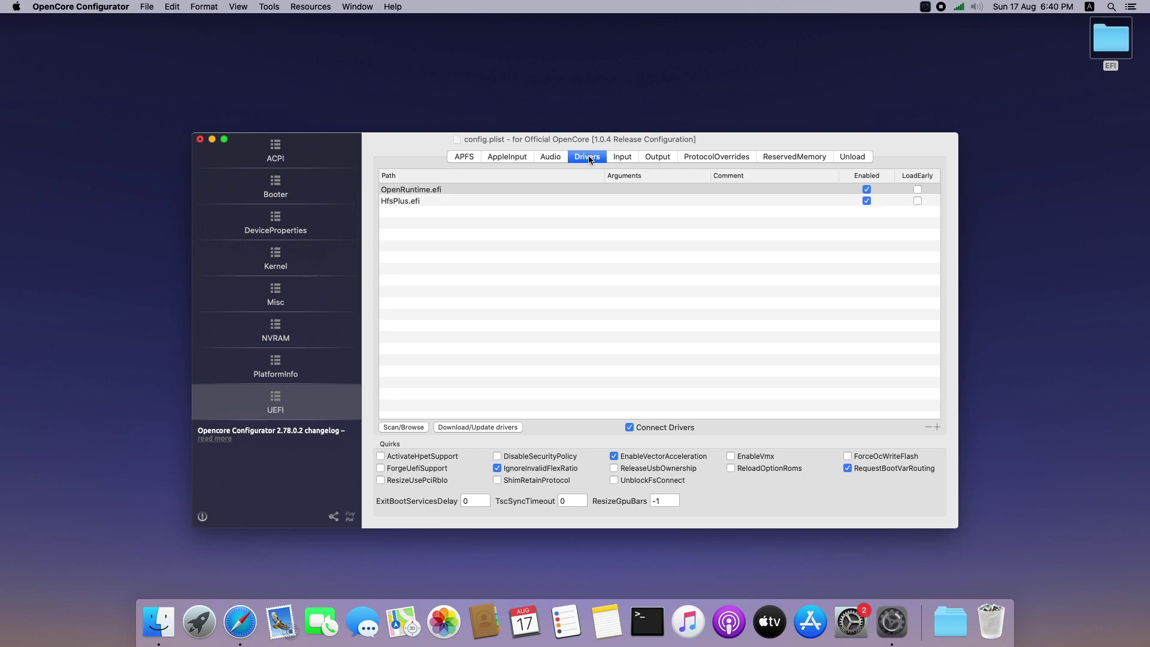
click(411, 216)
key(super+a)
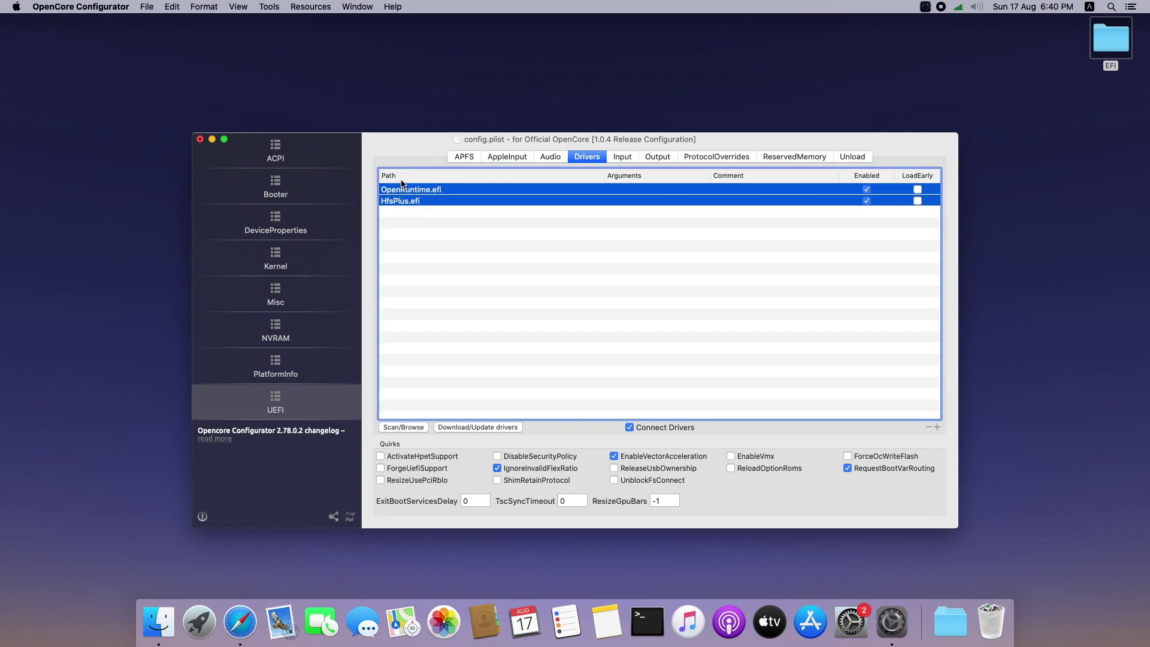
click(928, 427)
- Add ApfsDriverLoader.efi, OpenHfsPlus.efi, OpenRuntime.efi and ResetNvramEntry.efi from the desktop's EFI/OC/Drivers folder to the UEFI drivers list
click(402, 427)
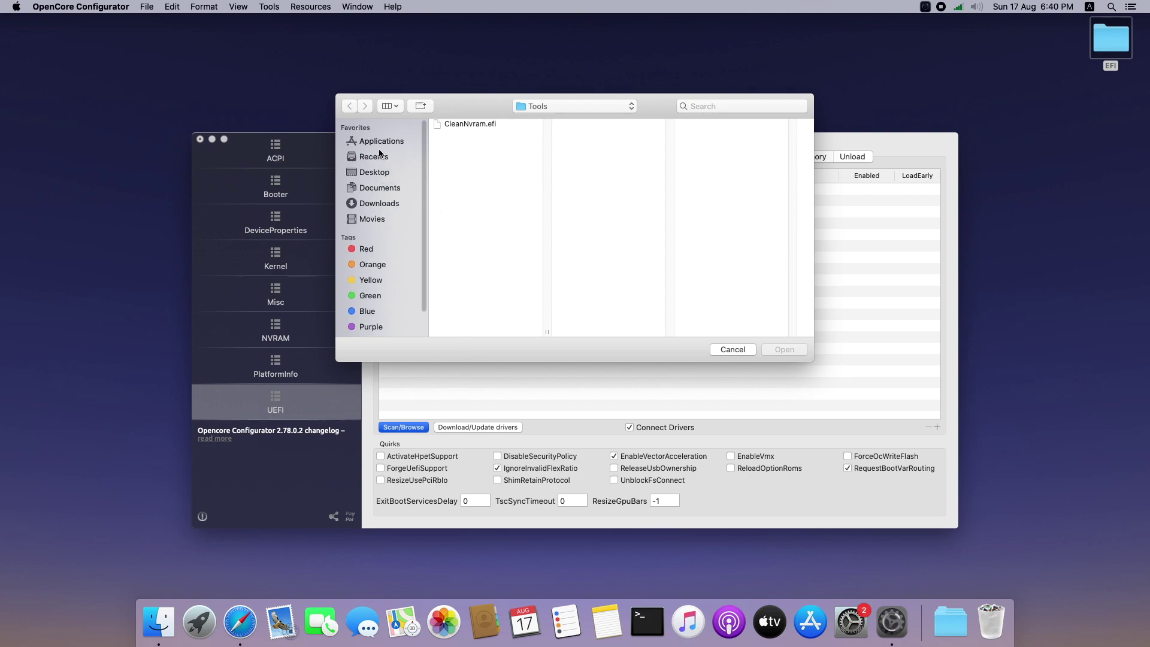
click(376, 172)
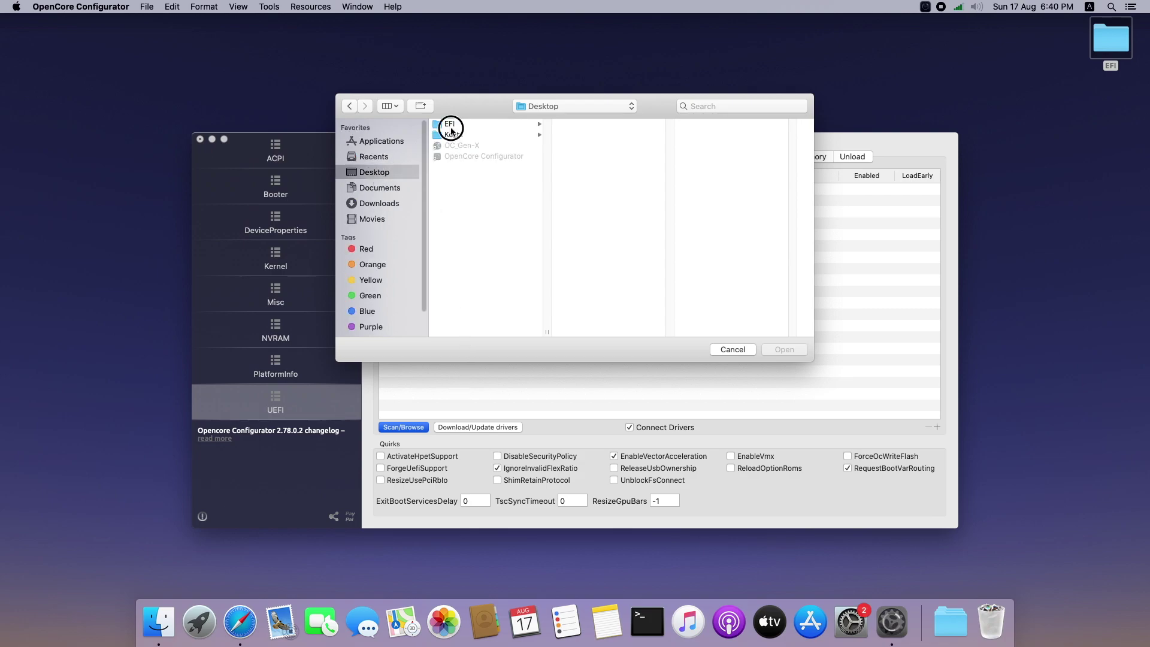
click(450, 124)
click(585, 134)
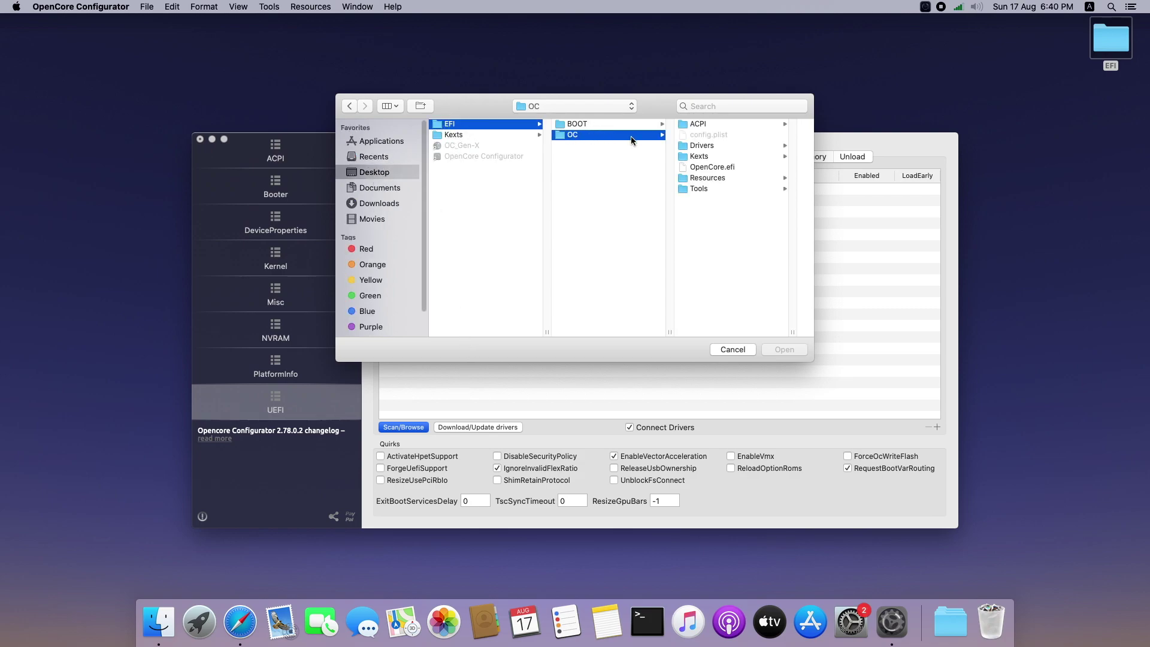
click(714, 147)
drag(729, 210, 713, 123)
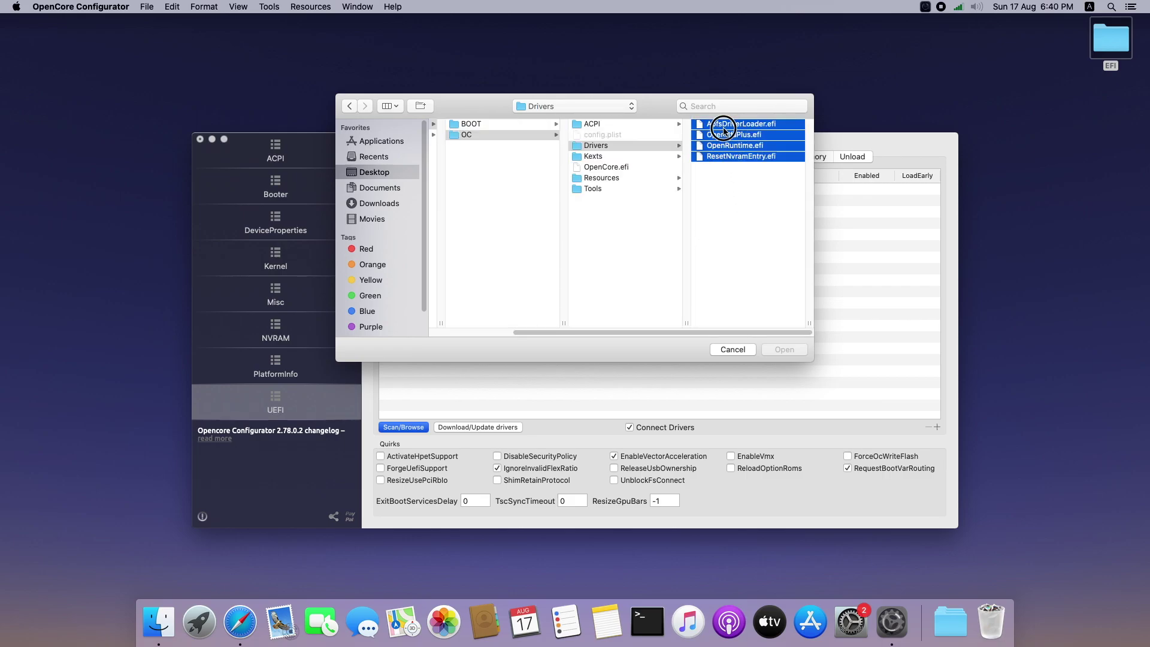
click(773, 350)
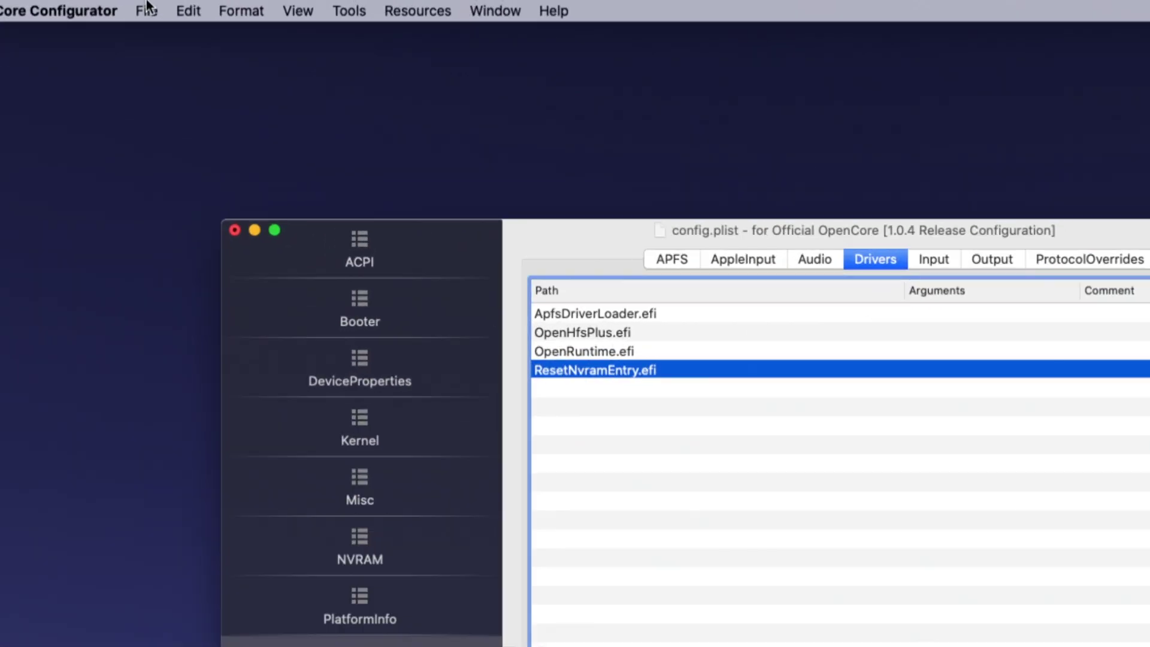
- Save config.plist and close its window
click(147, 7)
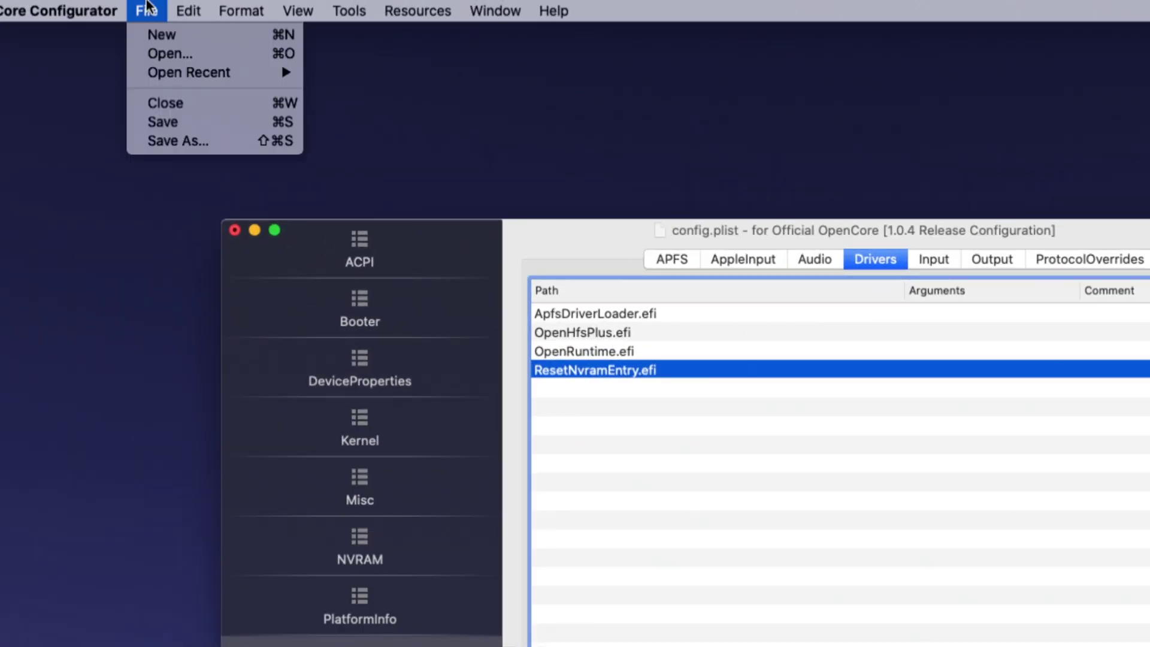
click(160, 121)
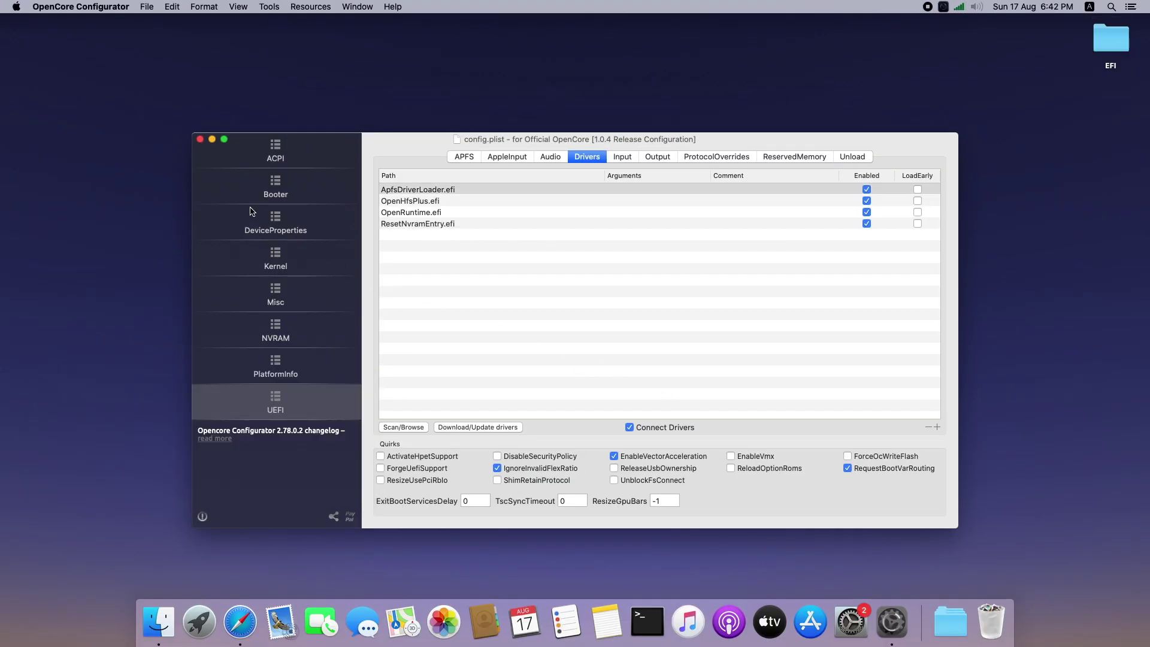
click(200, 139)
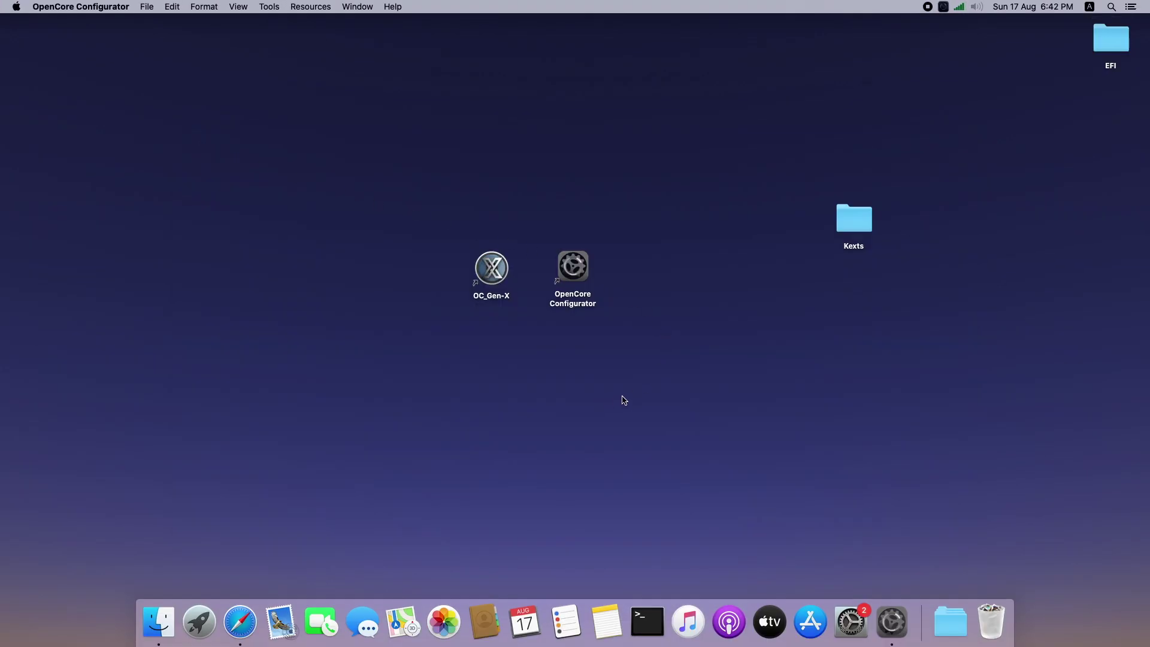